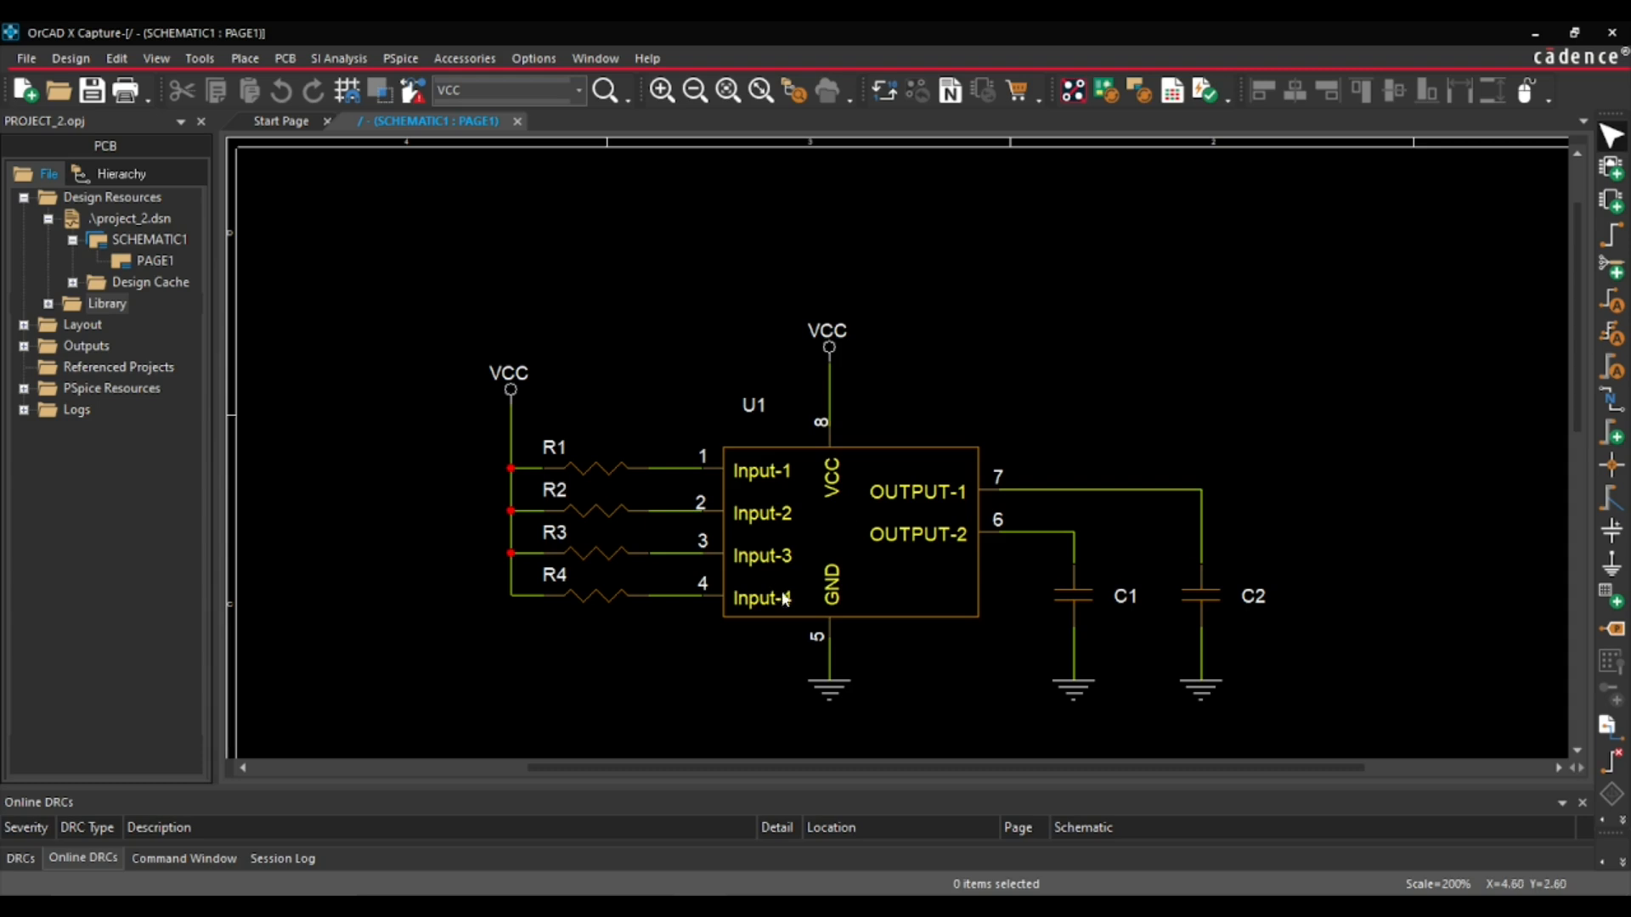
click(849, 509)
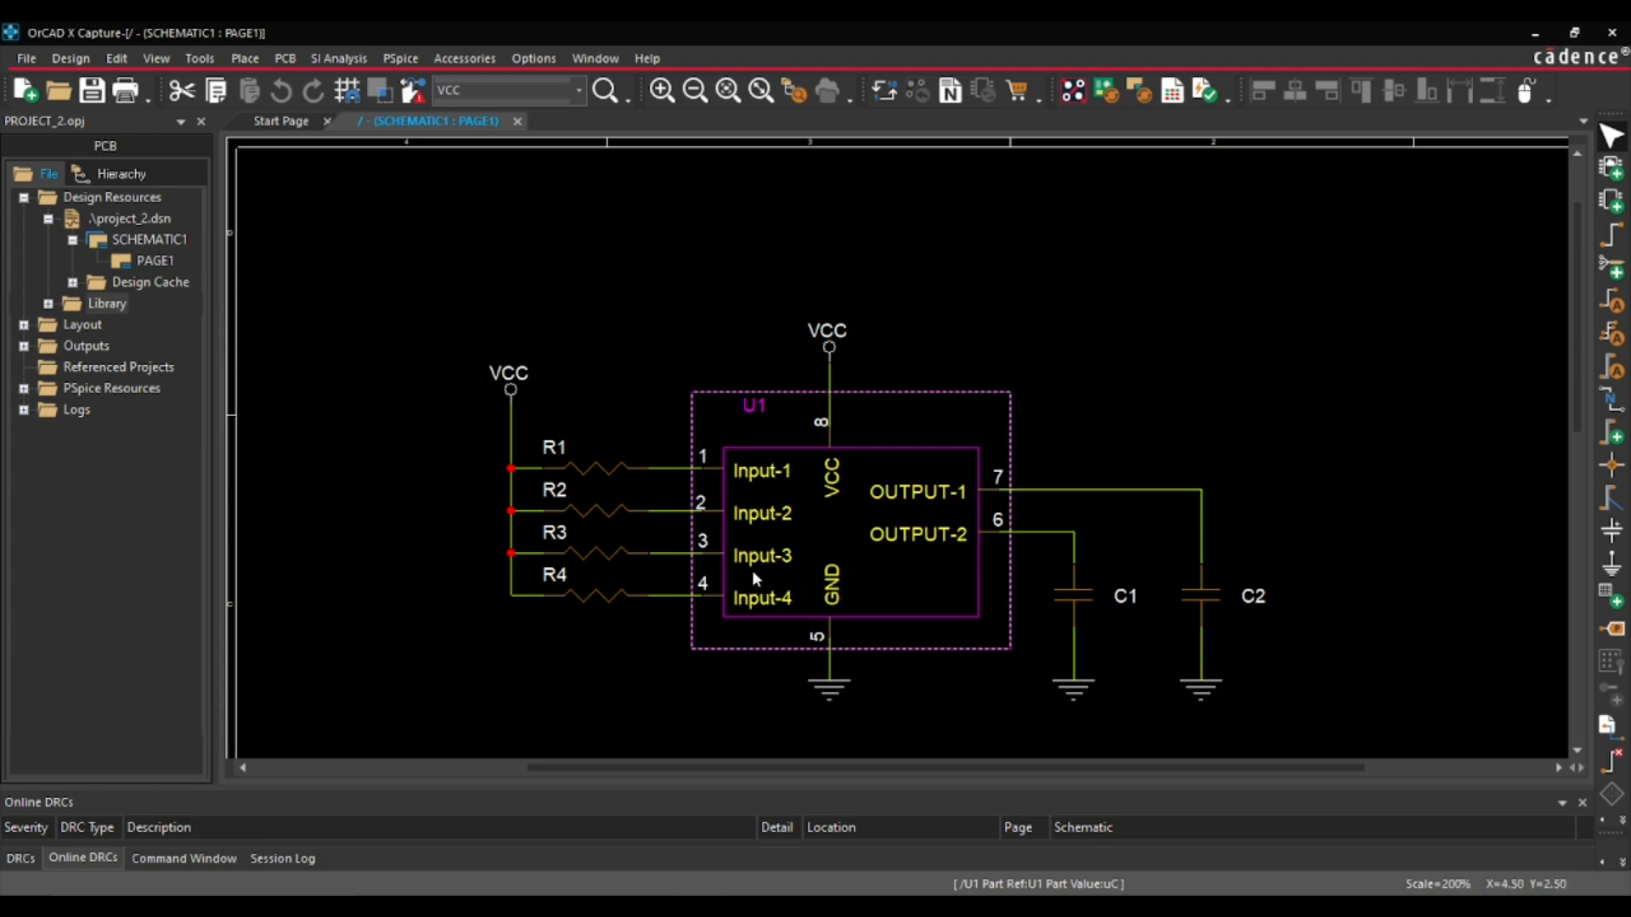
click(1088, 425)
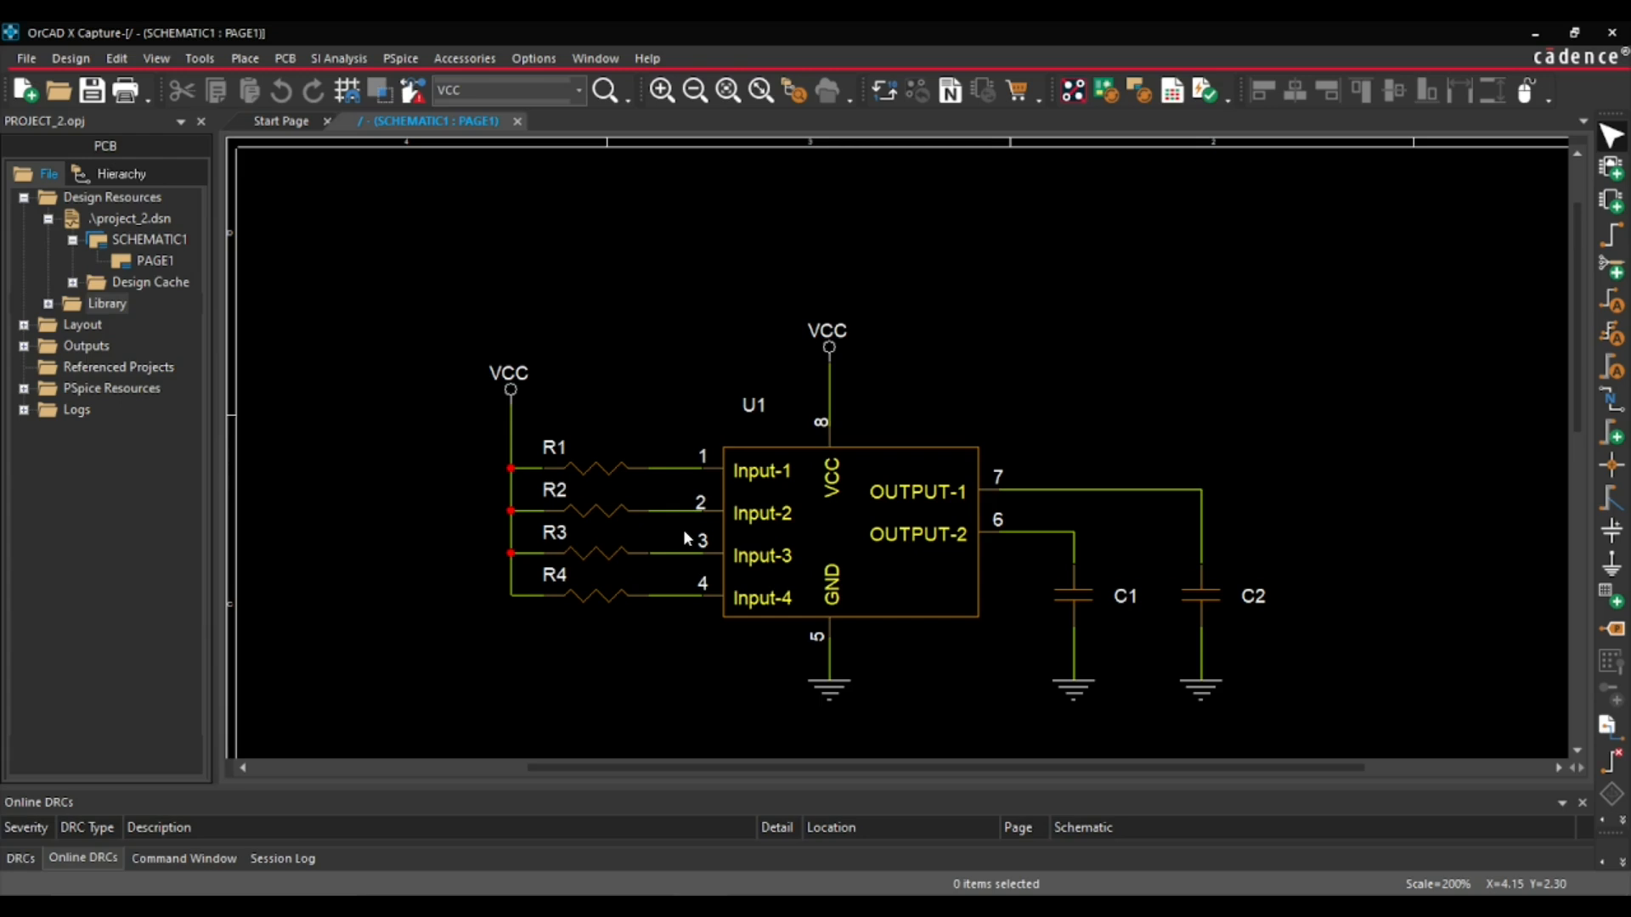
- Switch to OrCAD X PCB Professional and start a pin swap with Pins enabled in the find filter
mouse_move(752, 906)
click(752, 824)
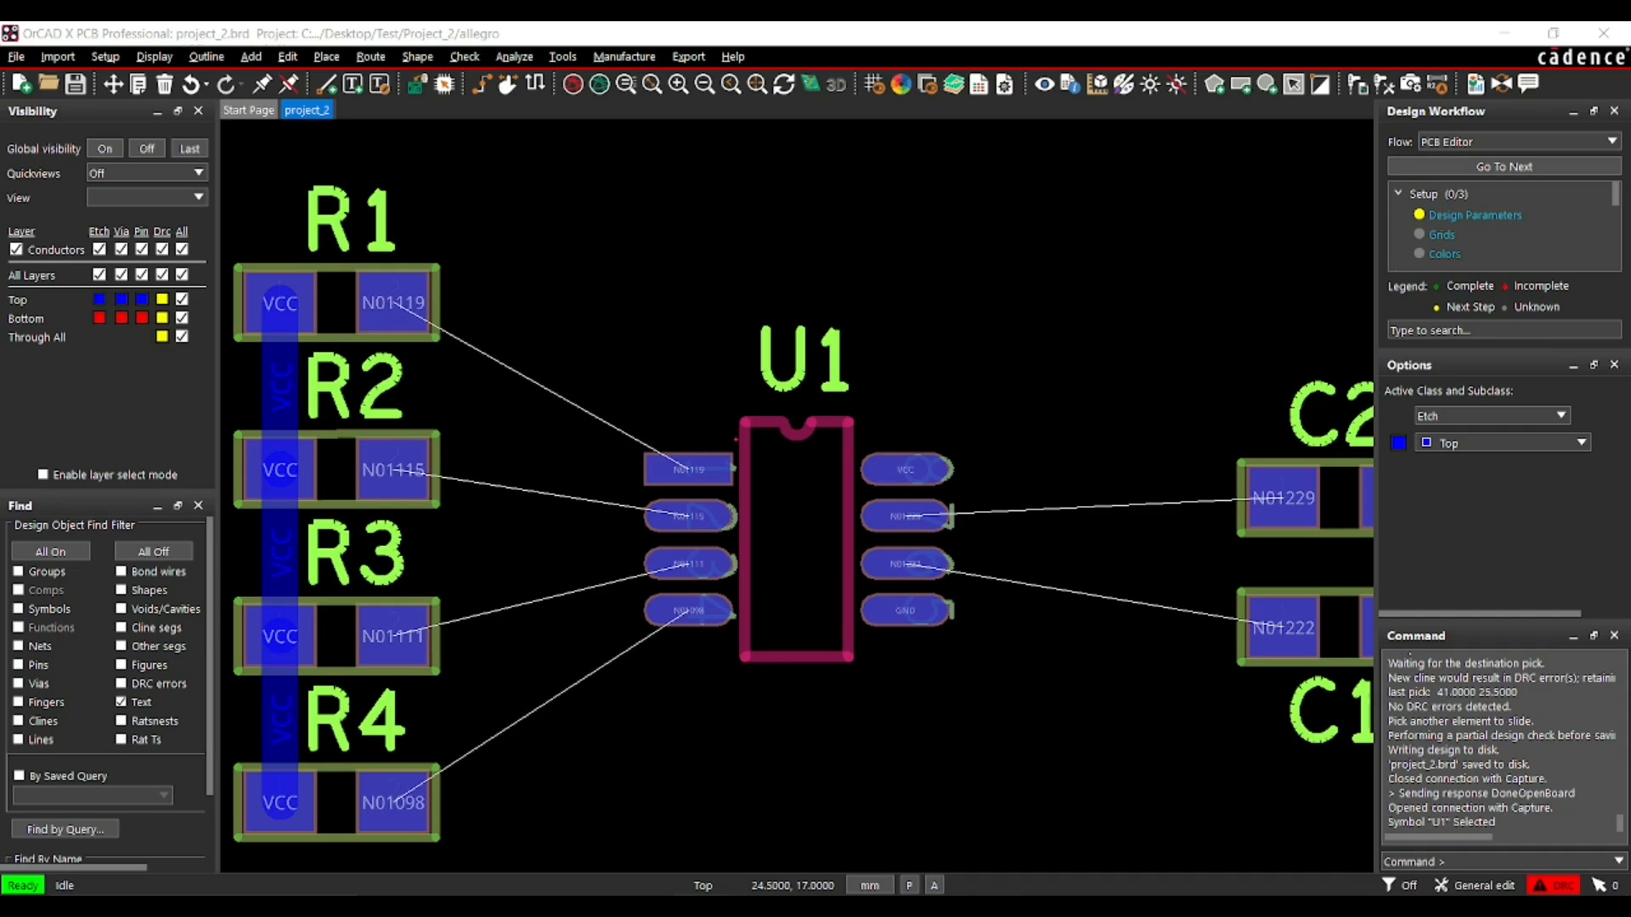
click(373, 57)
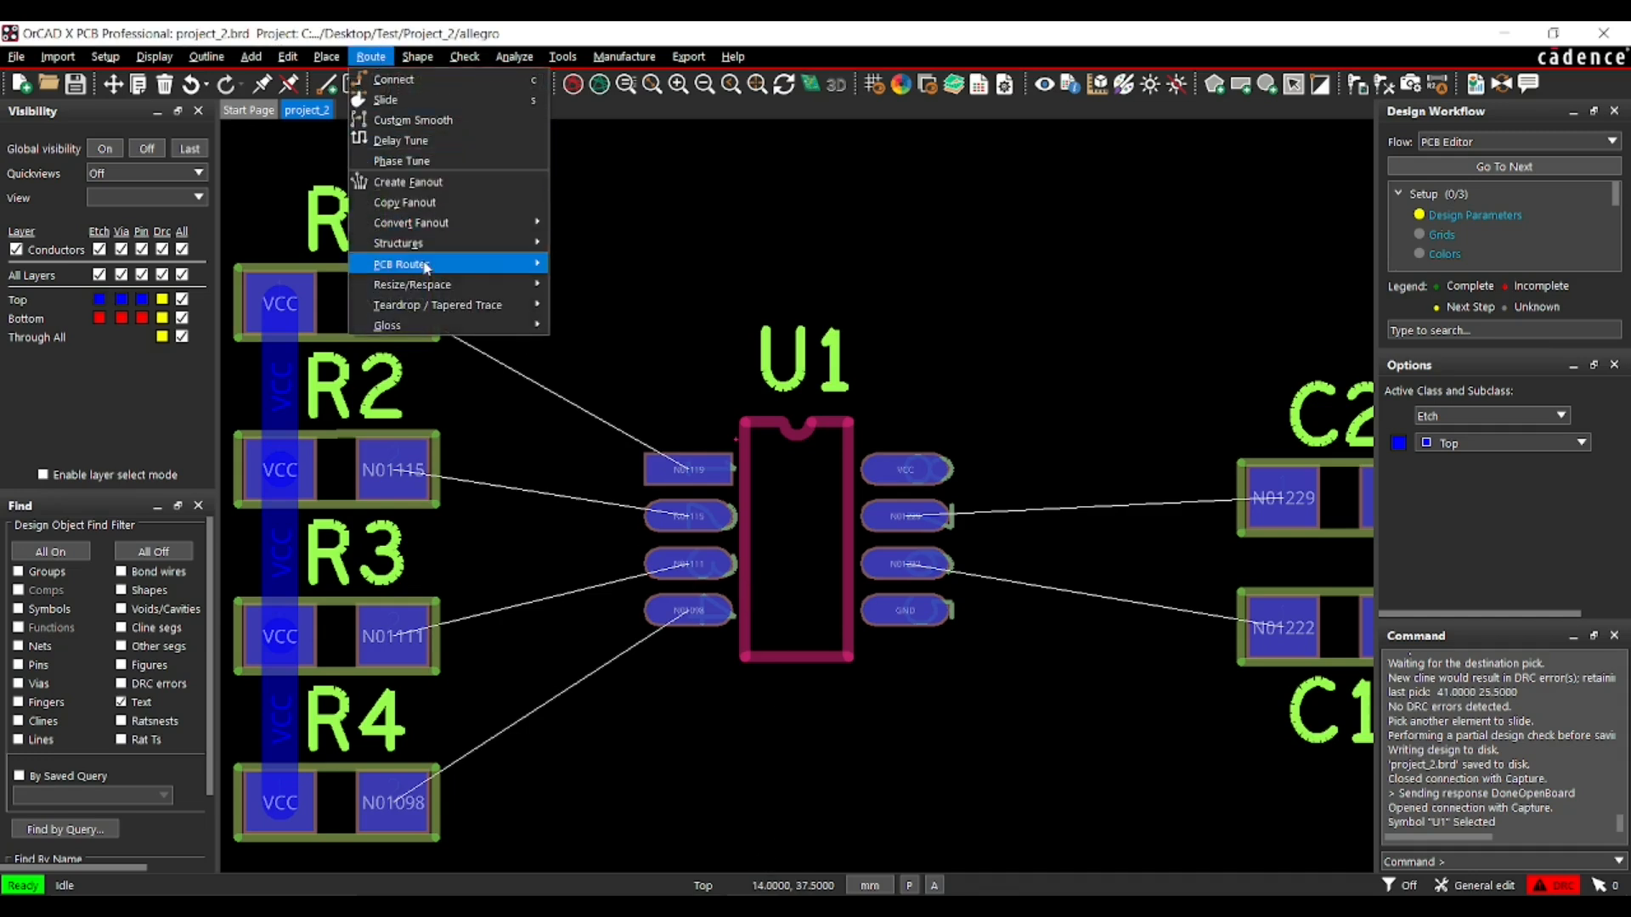
mouse_move(442, 263)
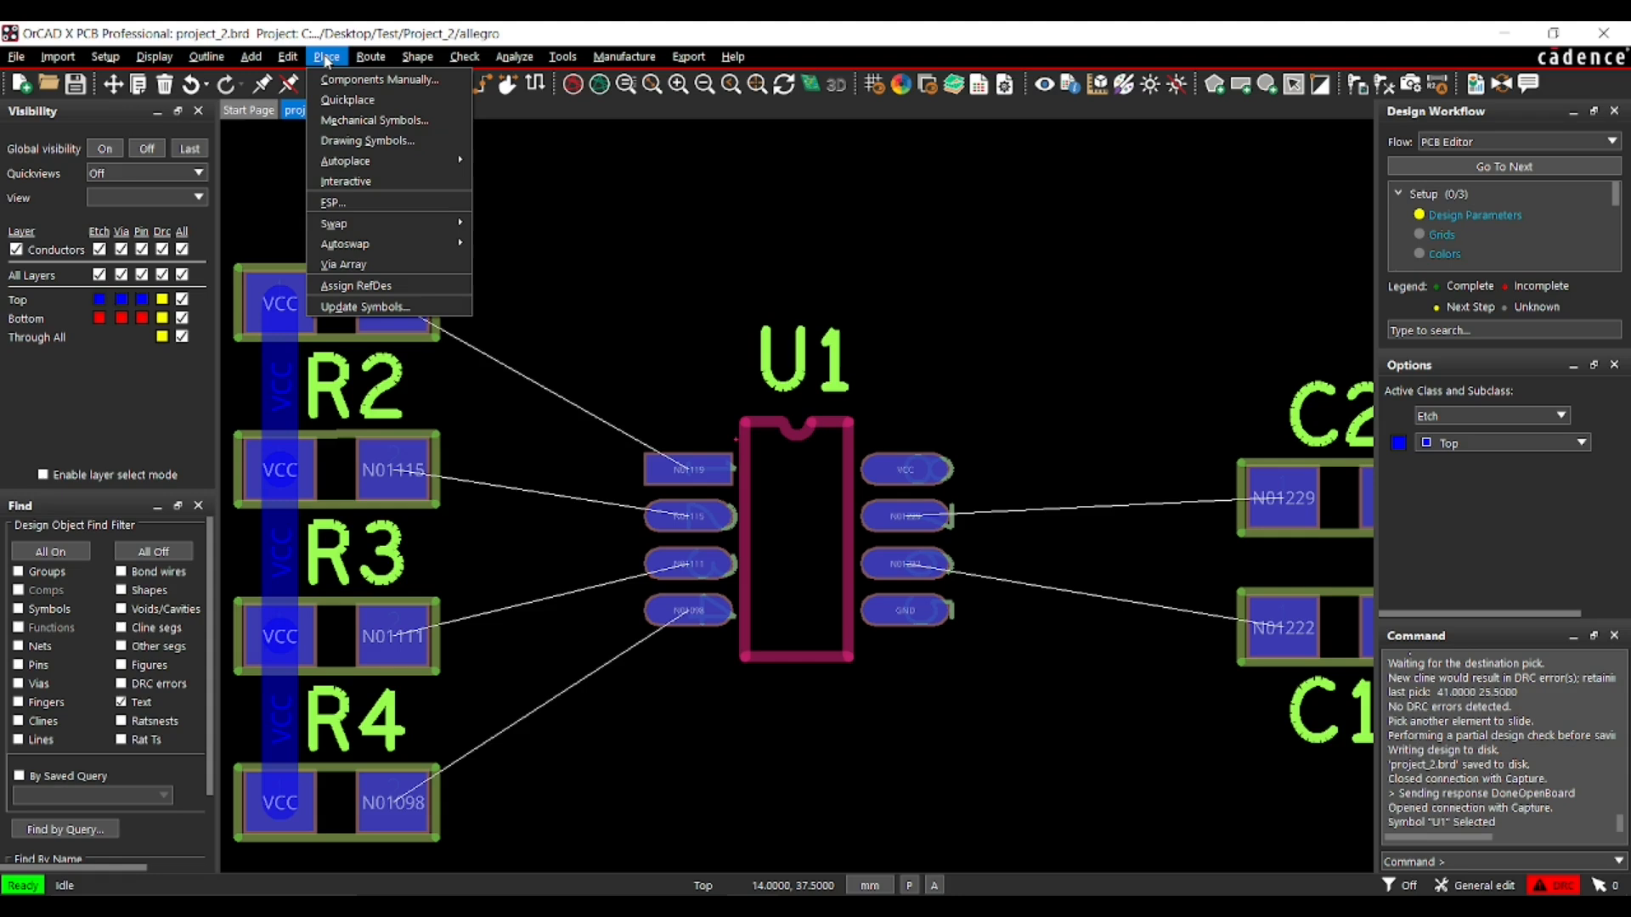
mouse_move(361, 225)
click(508, 223)
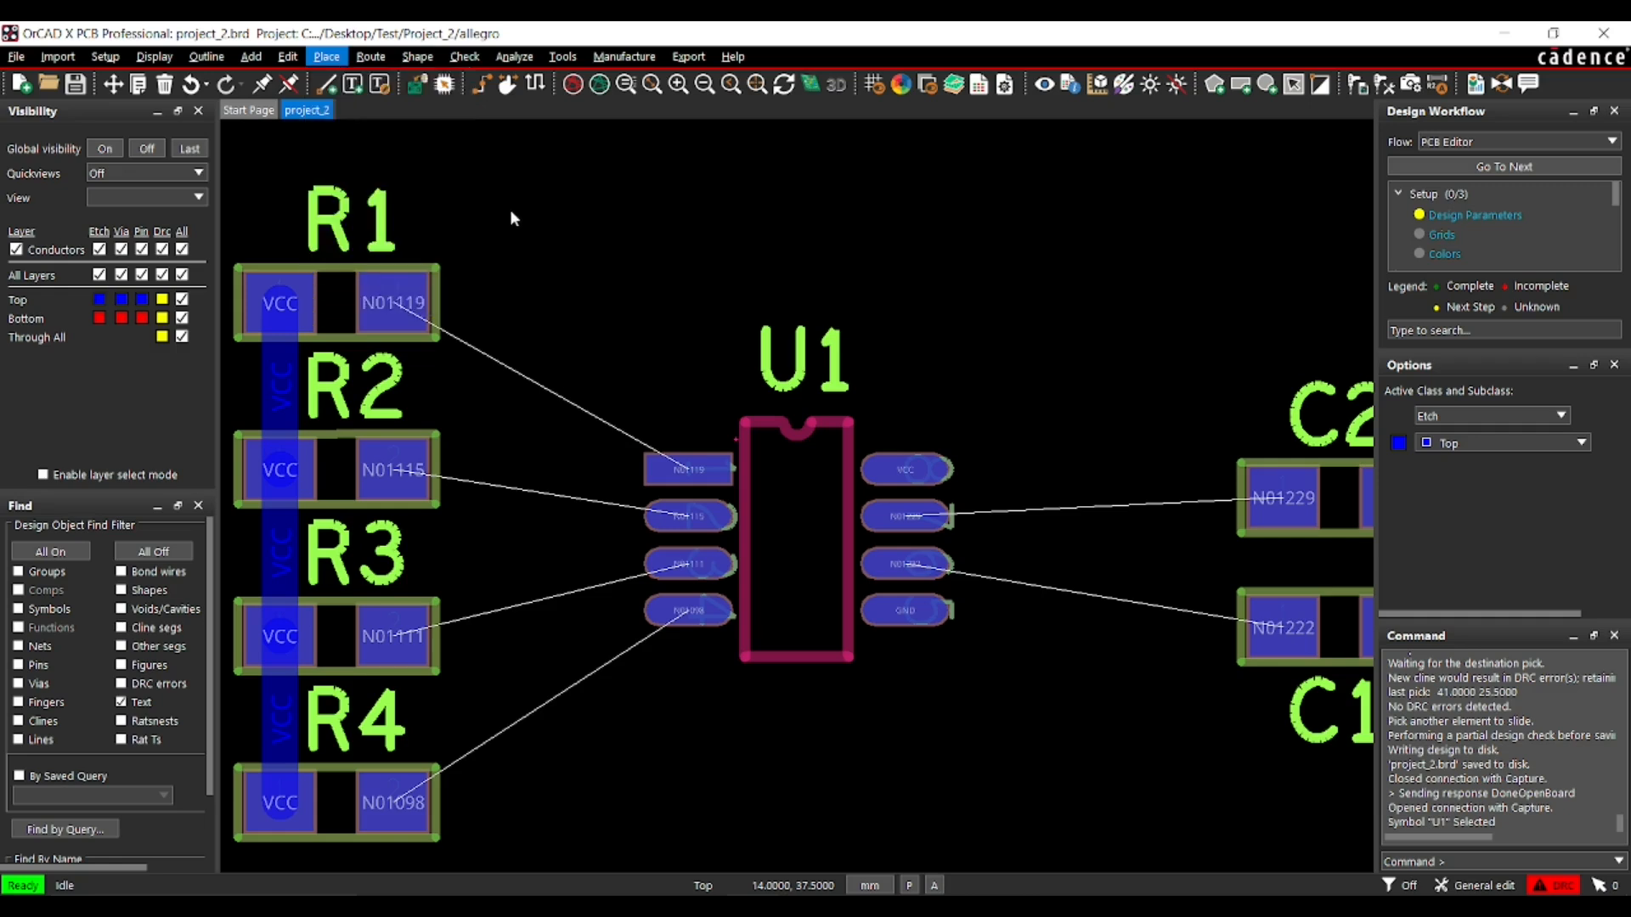
click(39, 666)
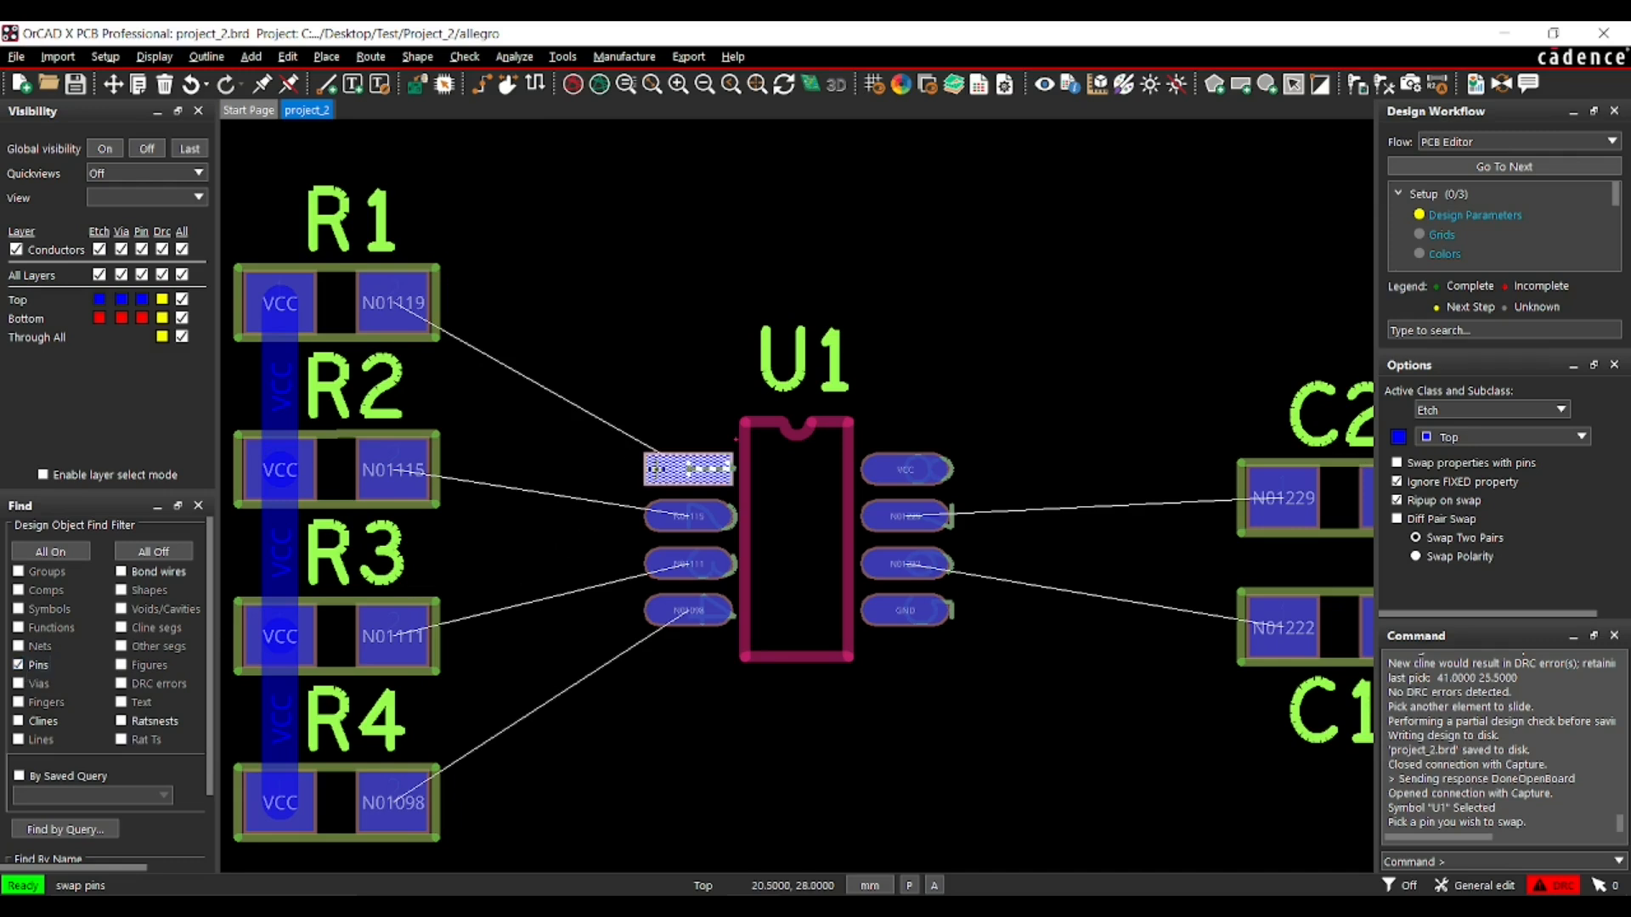
- Try to choose U1's pin 1 as the first pin of the swap and end the command
click(656, 468)
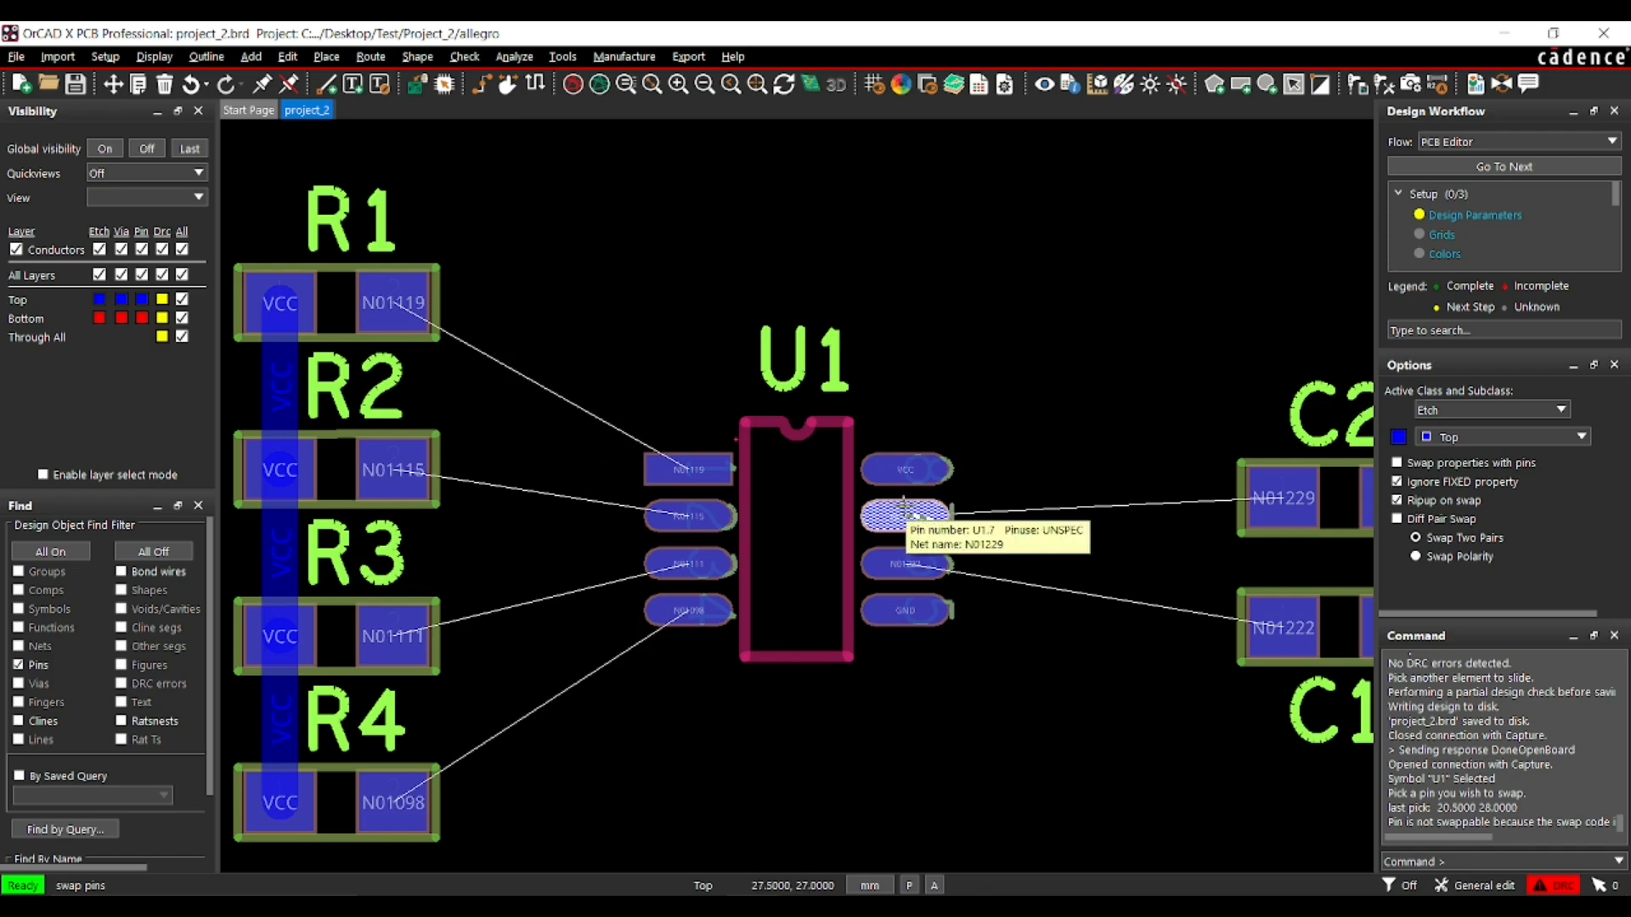
right_click(725, 249)
click(753, 267)
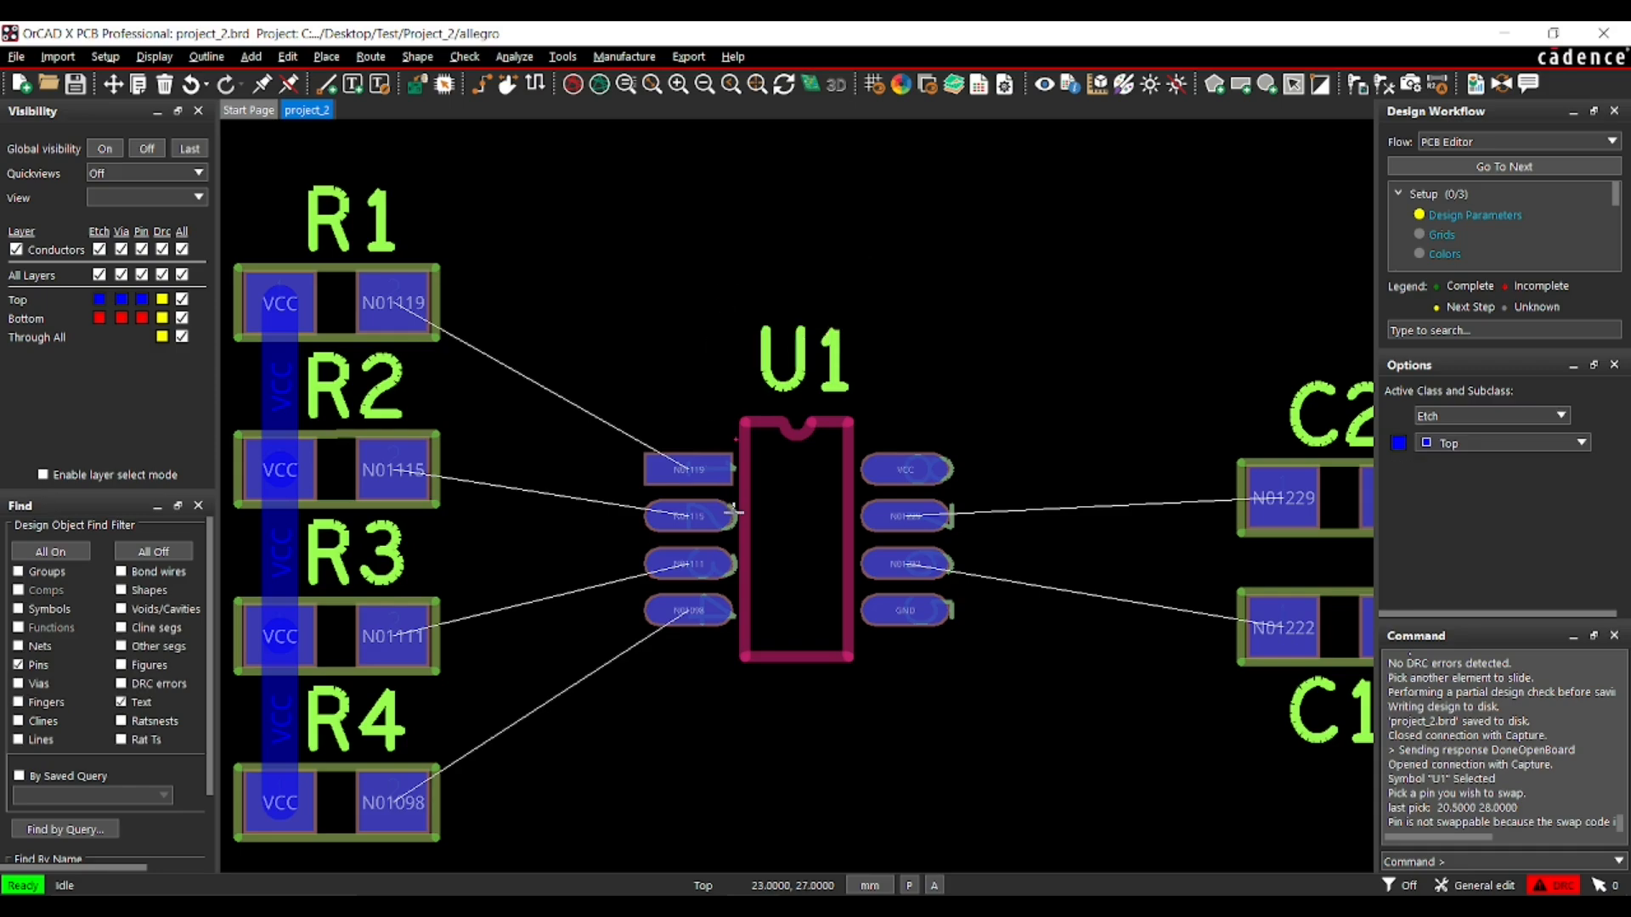
- Switch to OrCAD X Capture and open the schematic part U1 for part editing
click(737, 907)
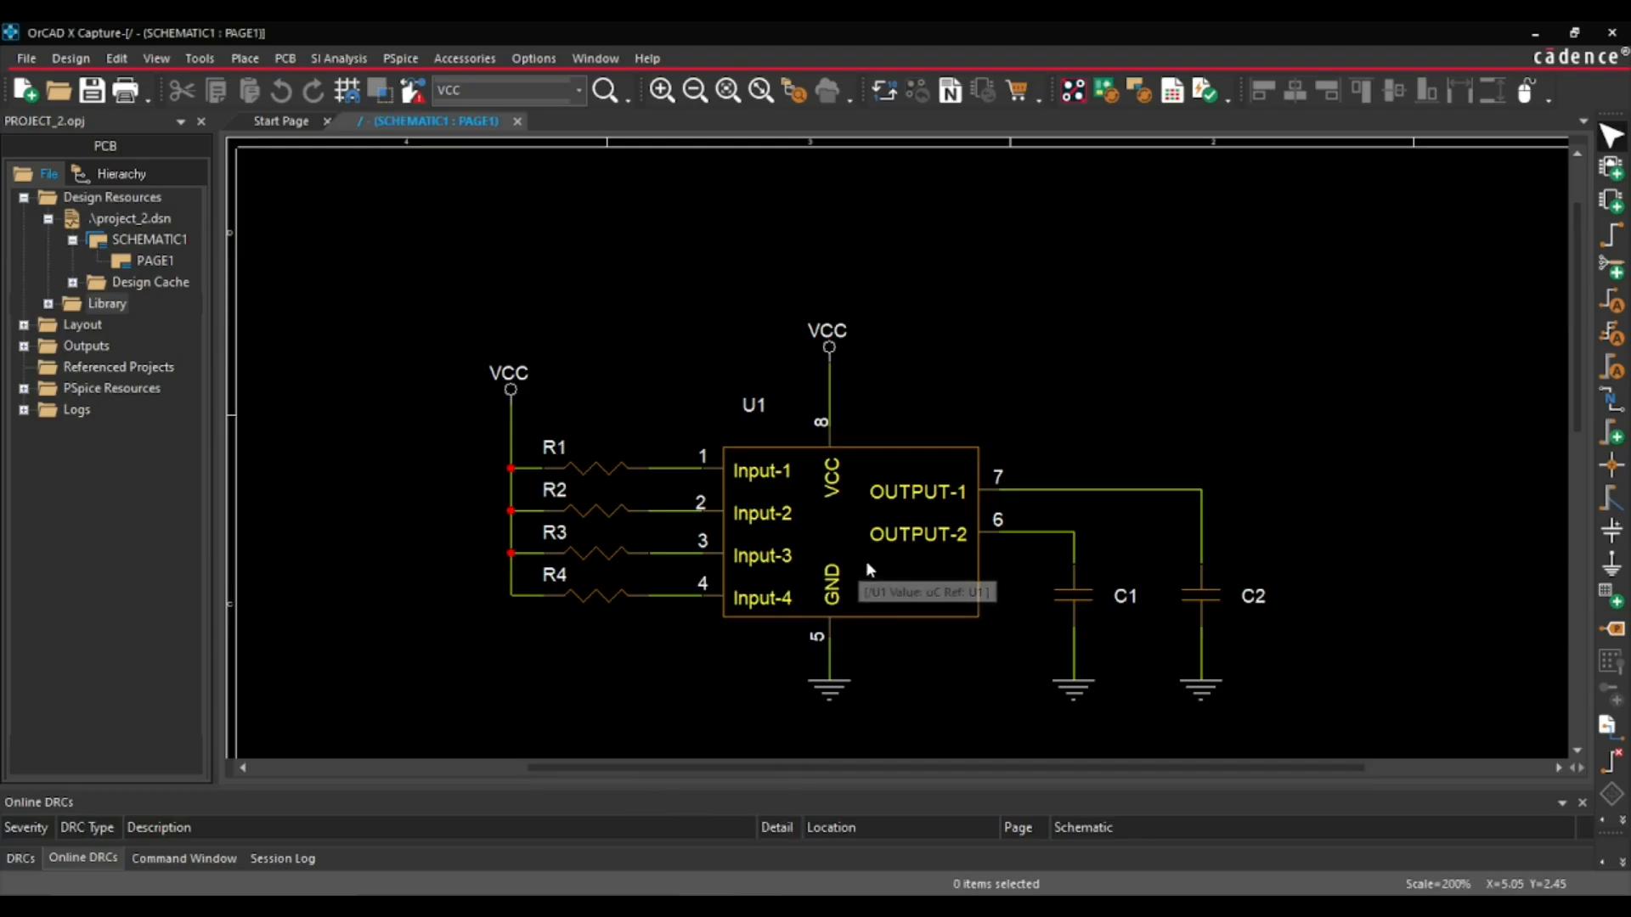
click(902, 584)
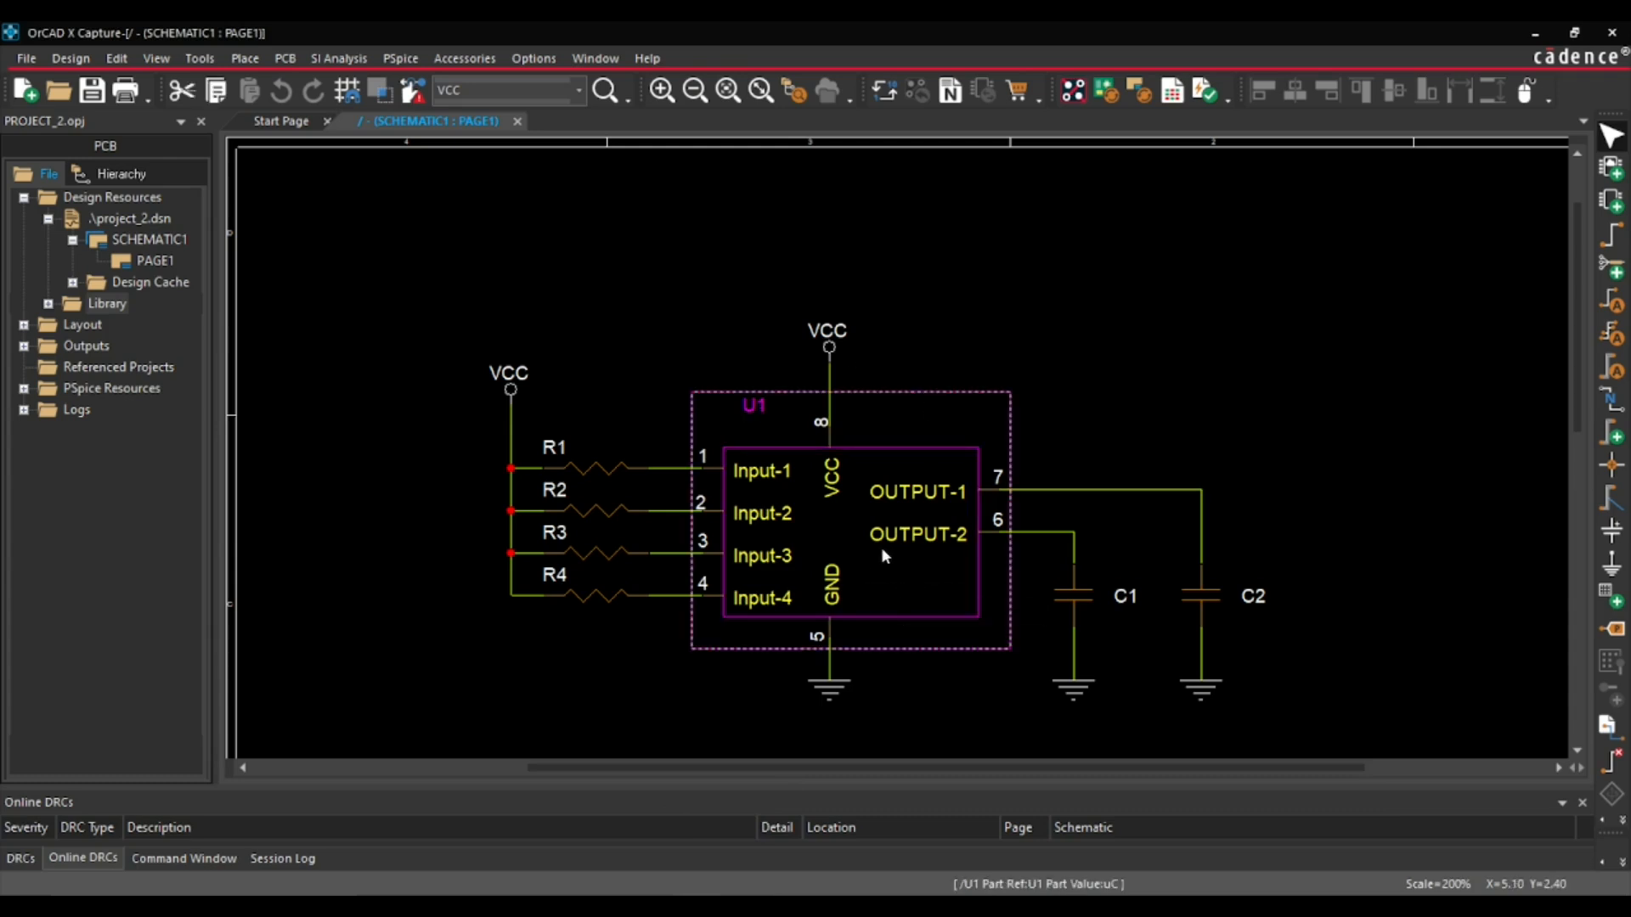
right_click(882, 551)
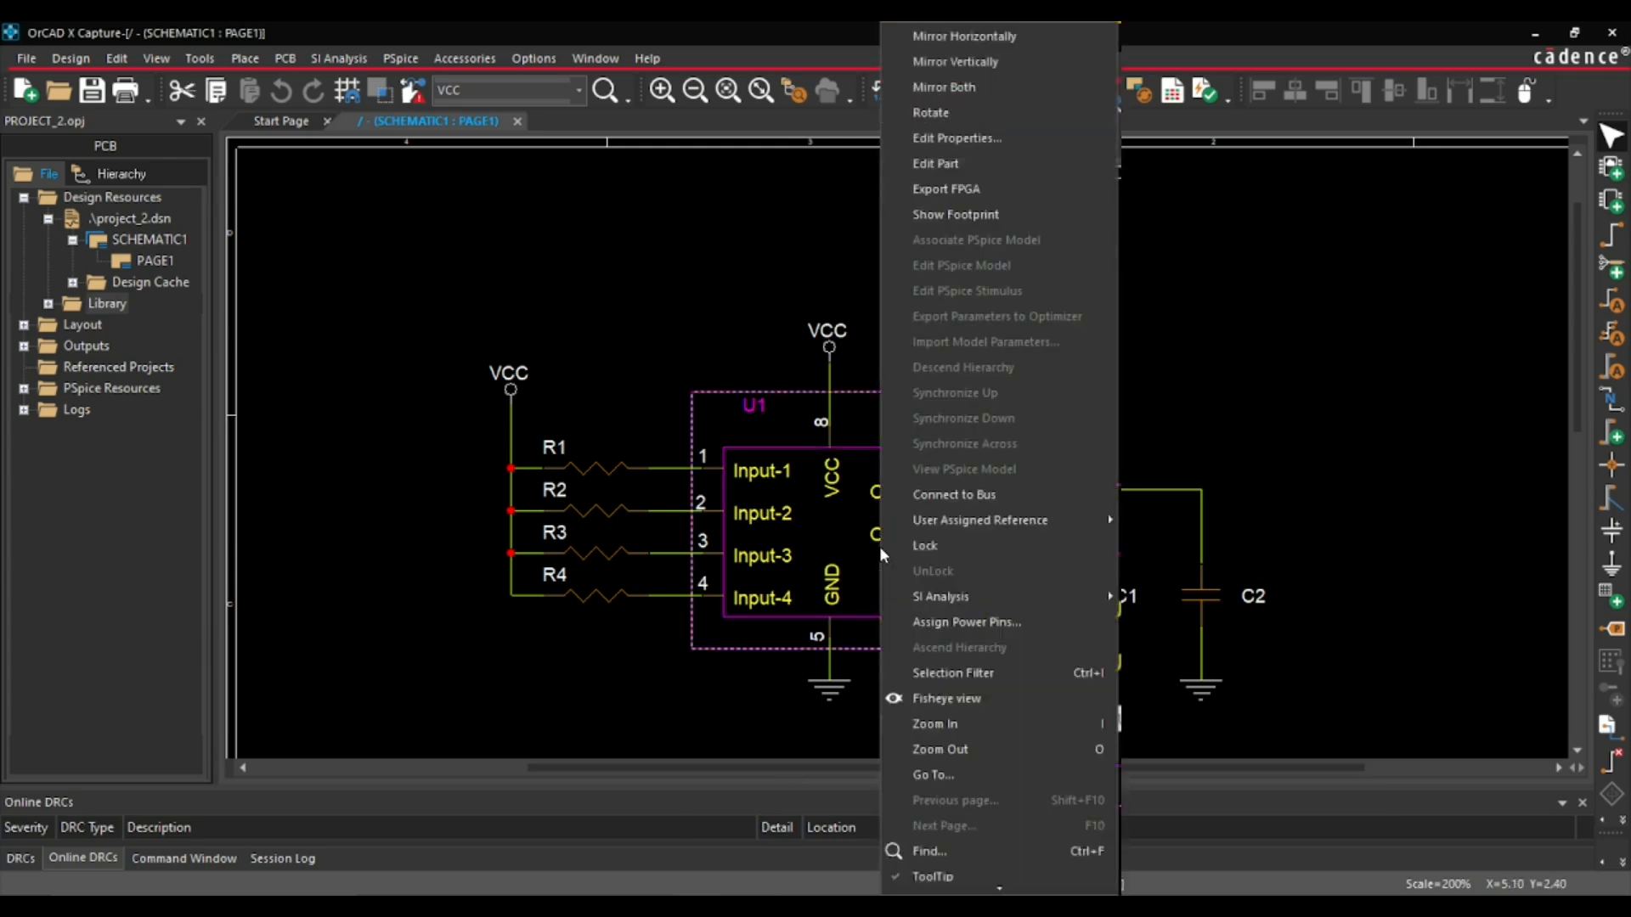
click(977, 160)
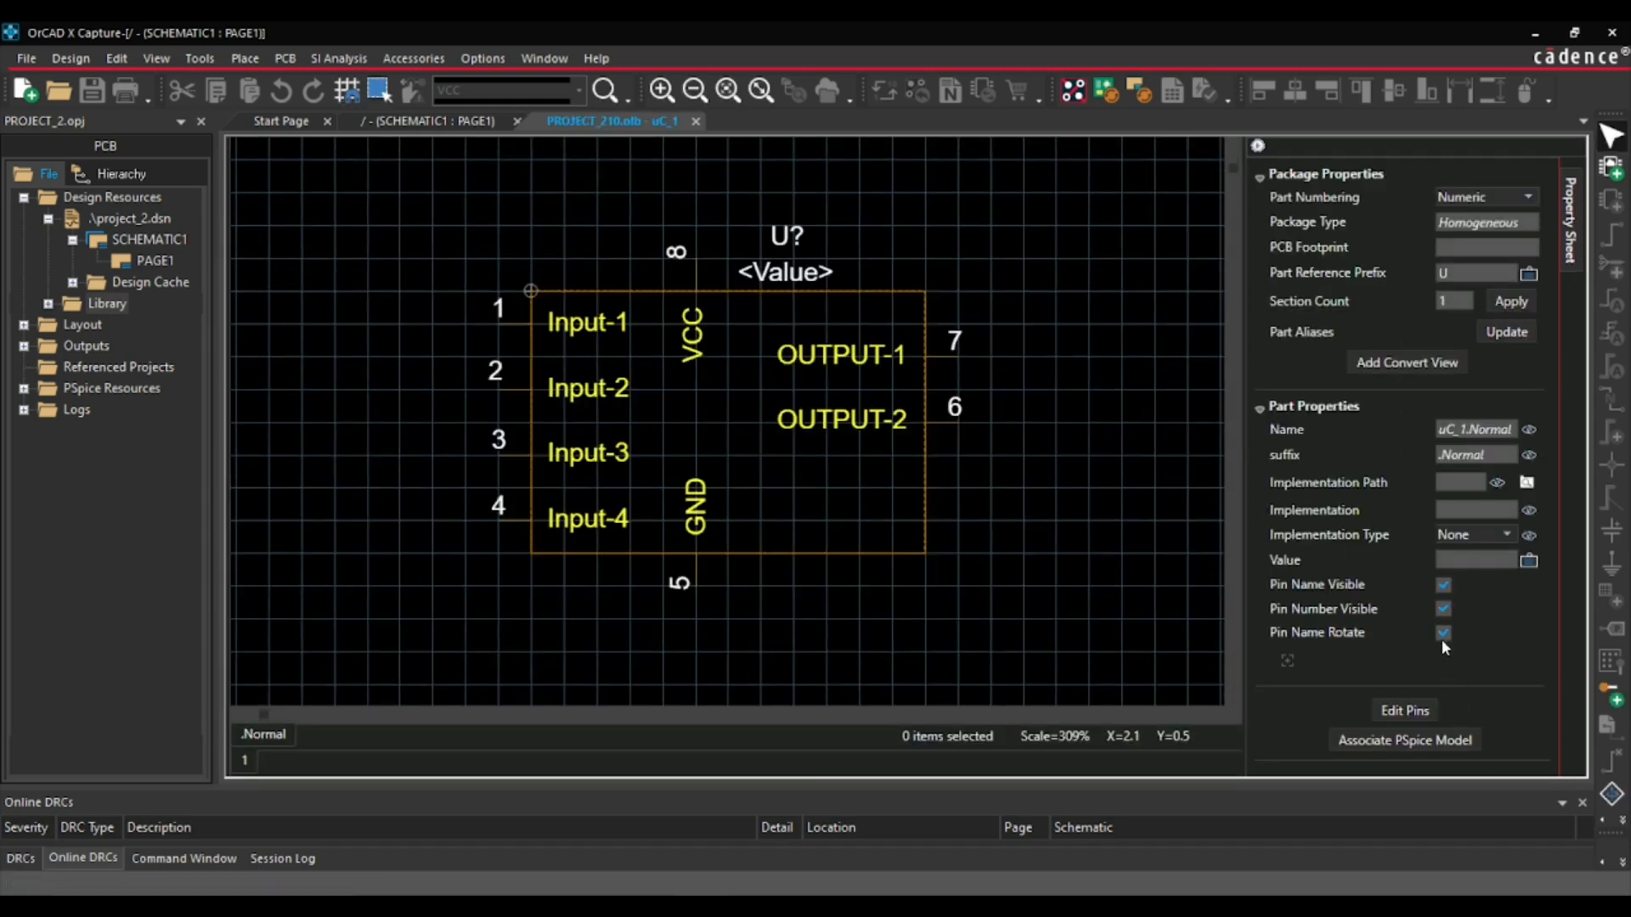
- In the part's pin table, assign pin group 1 to Input-1, Input-2, Input-3 and Input-4
click(1395, 715)
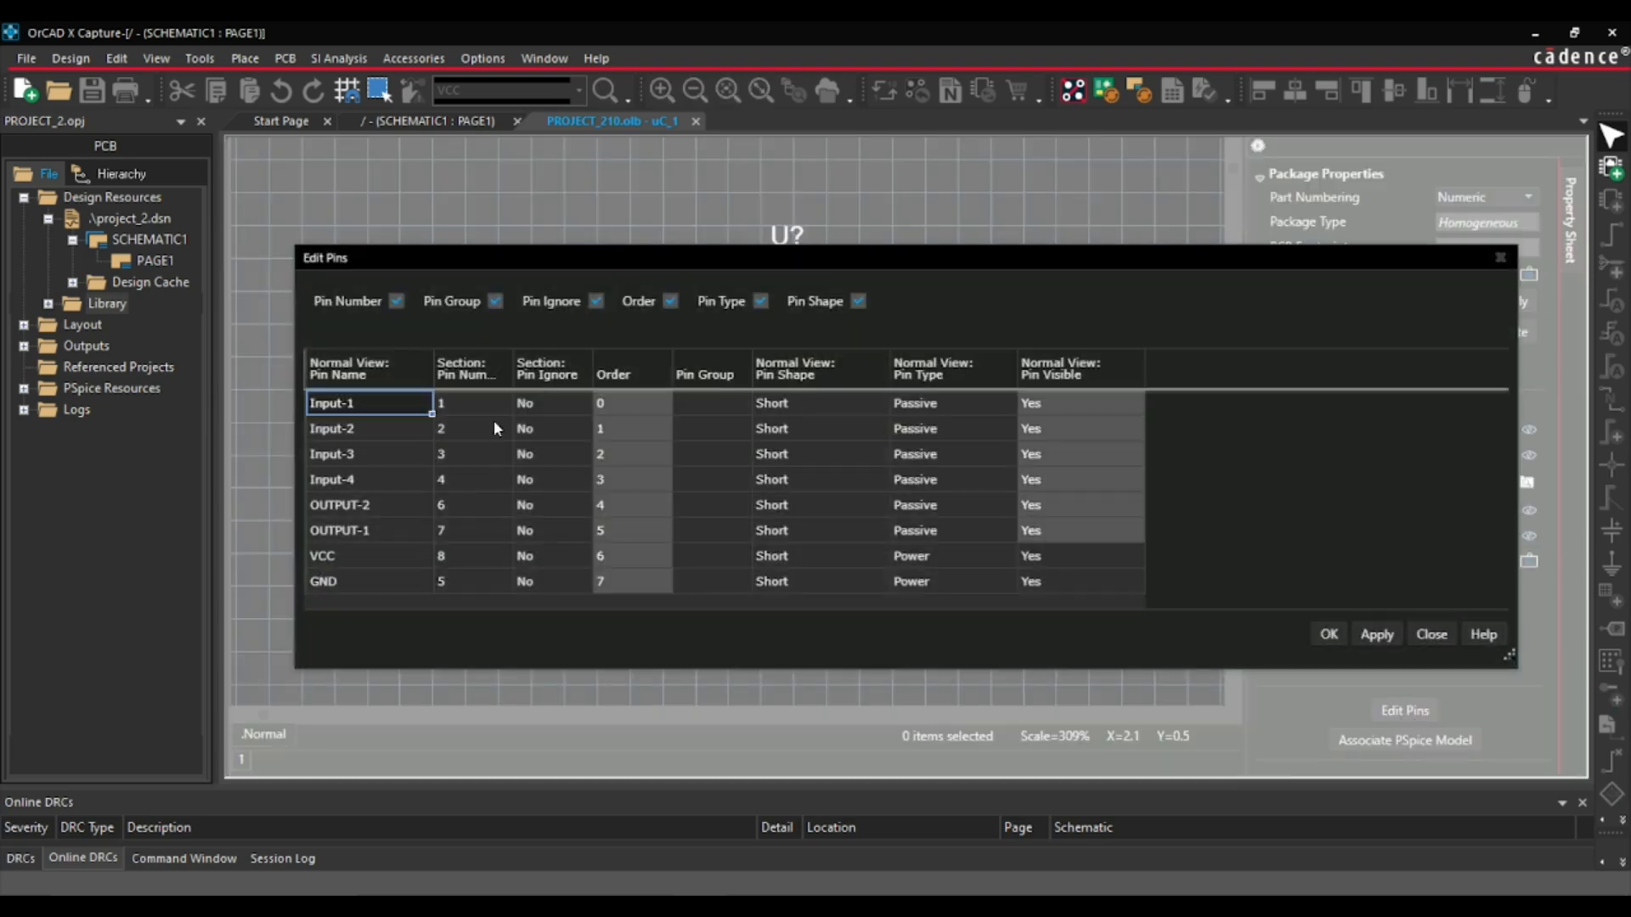
click(702, 406)
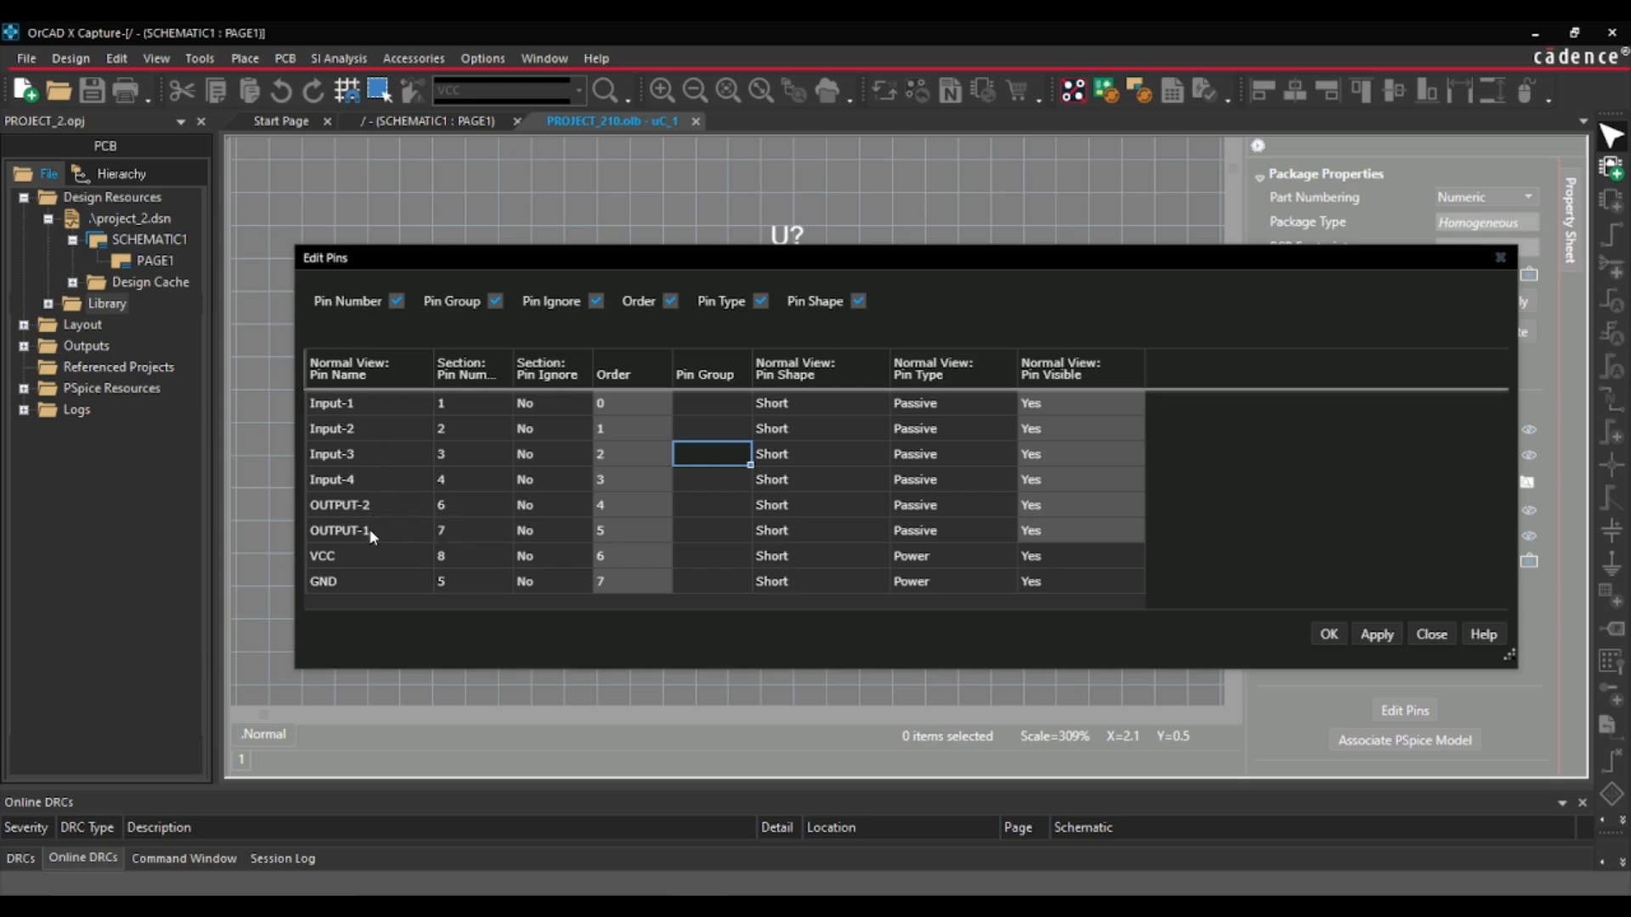
click(684, 407)
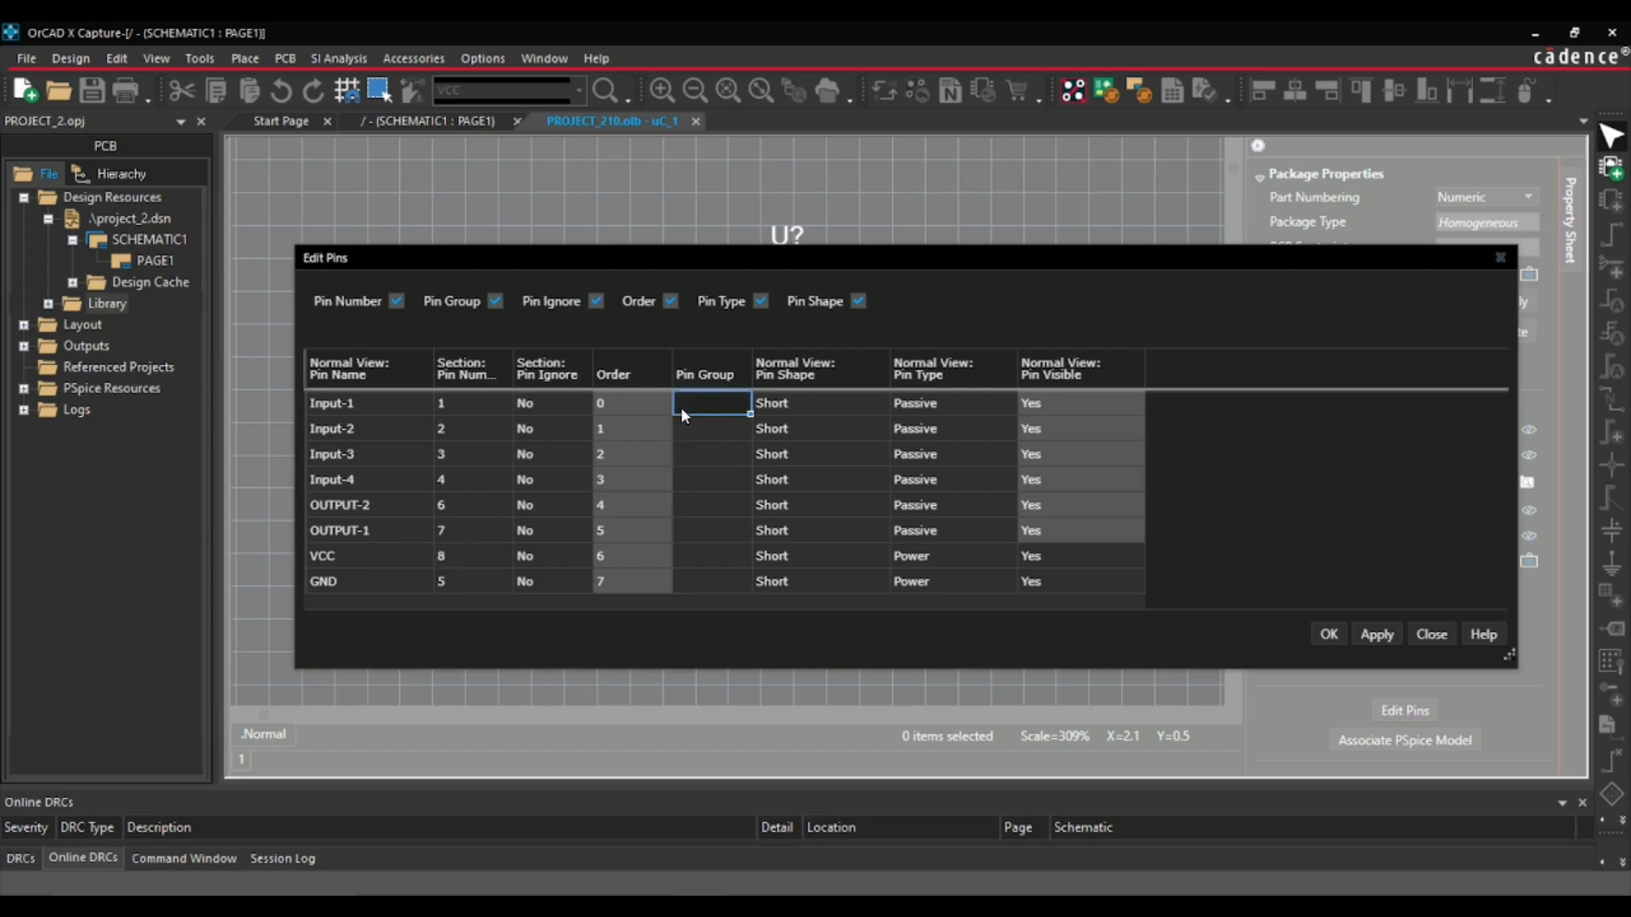
text(1)
click(686, 435)
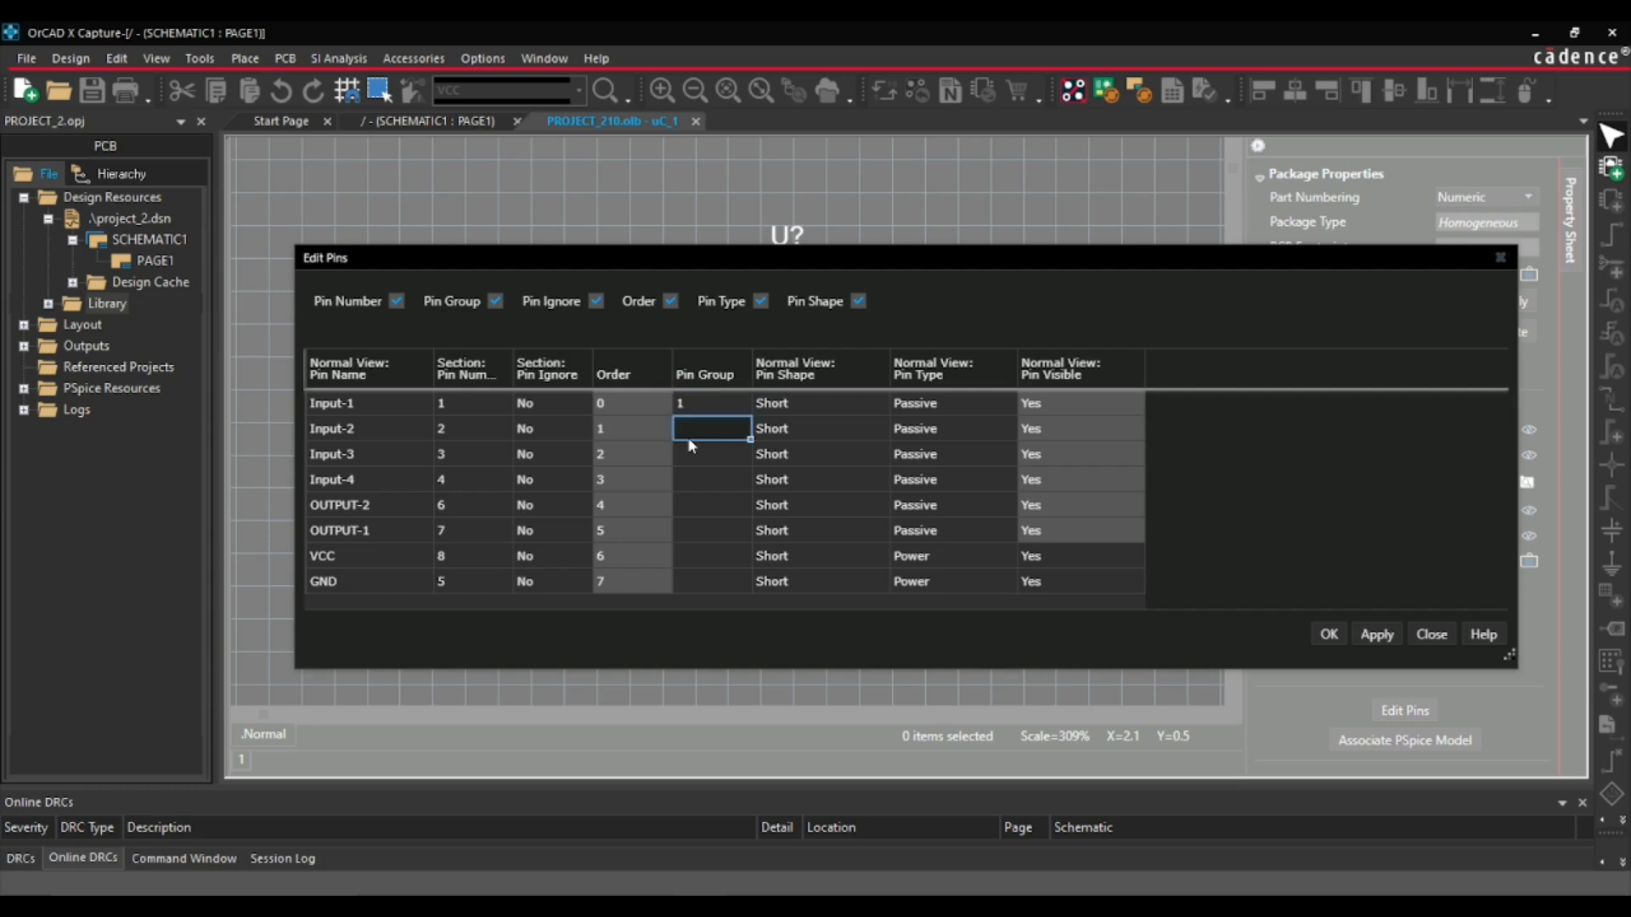
text(1)
click(690, 461)
text(1)
click(687, 481)
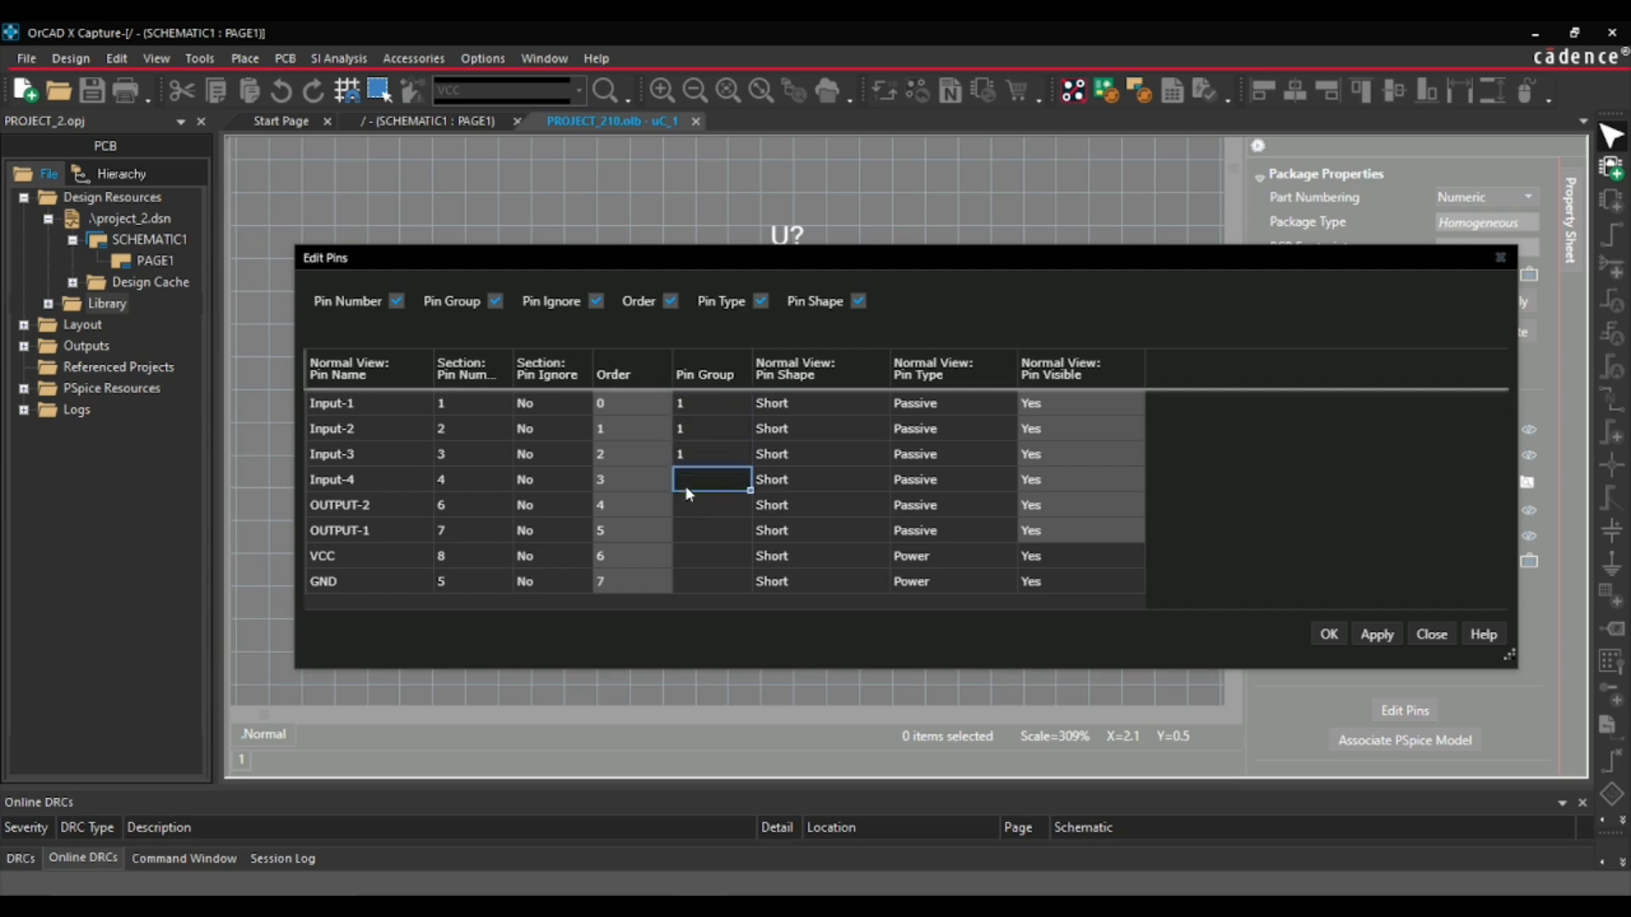
text(1)
key(Return)
- Assign pin group 2 to OUTPUT-2 and OUTPUT-1, and apply the pin table changes
click(681, 503)
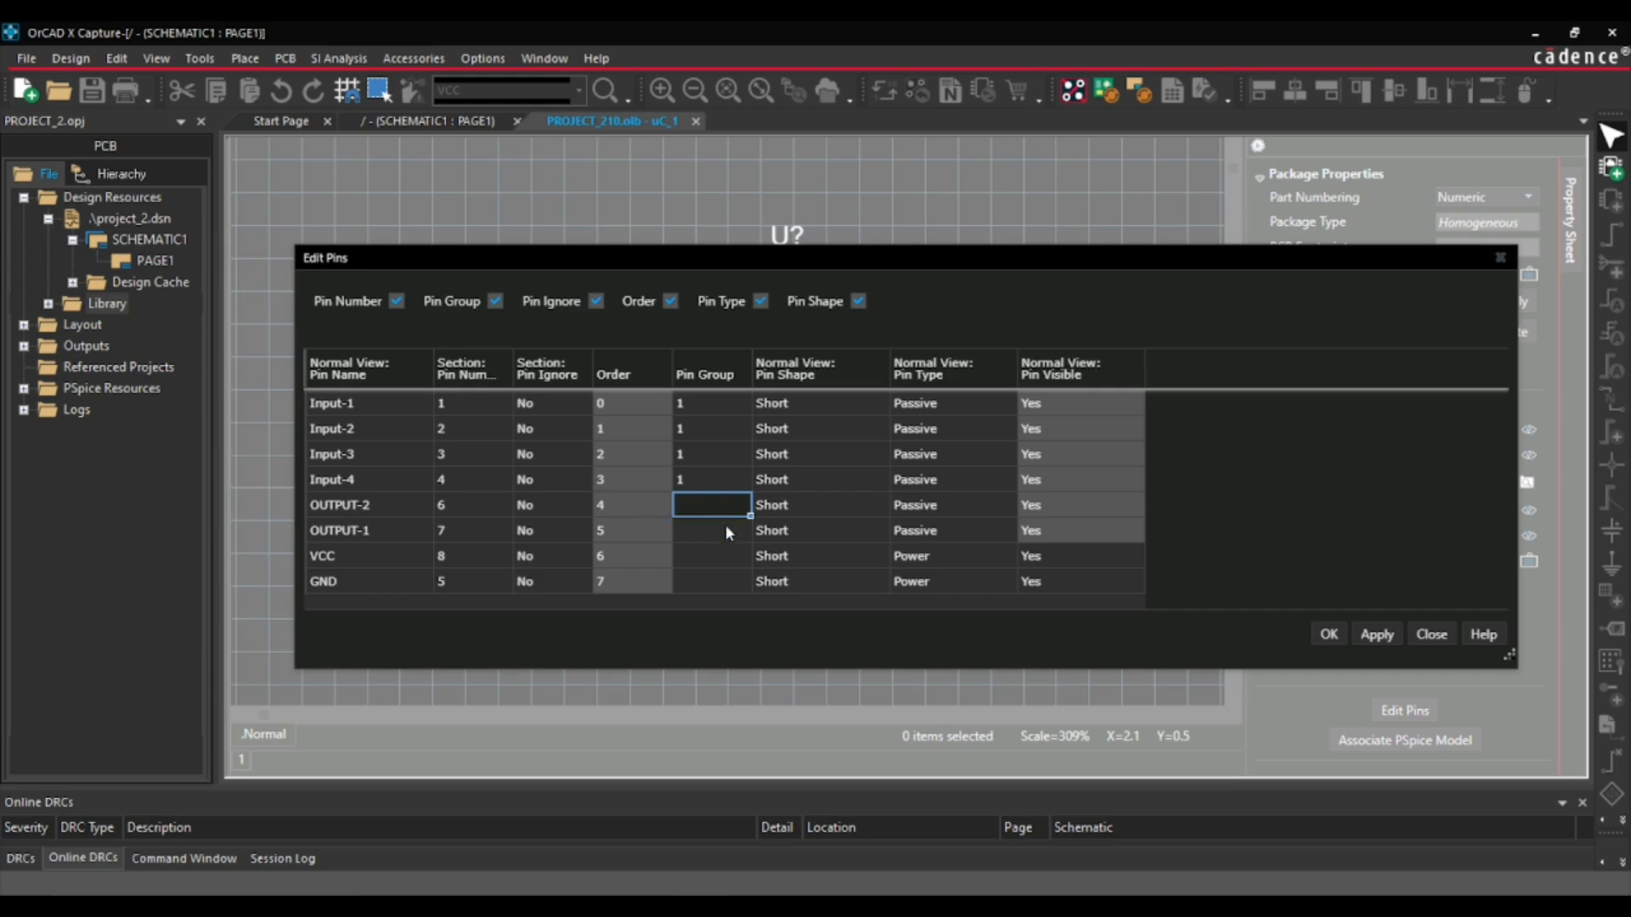
text(2)
click(692, 531)
text(2)
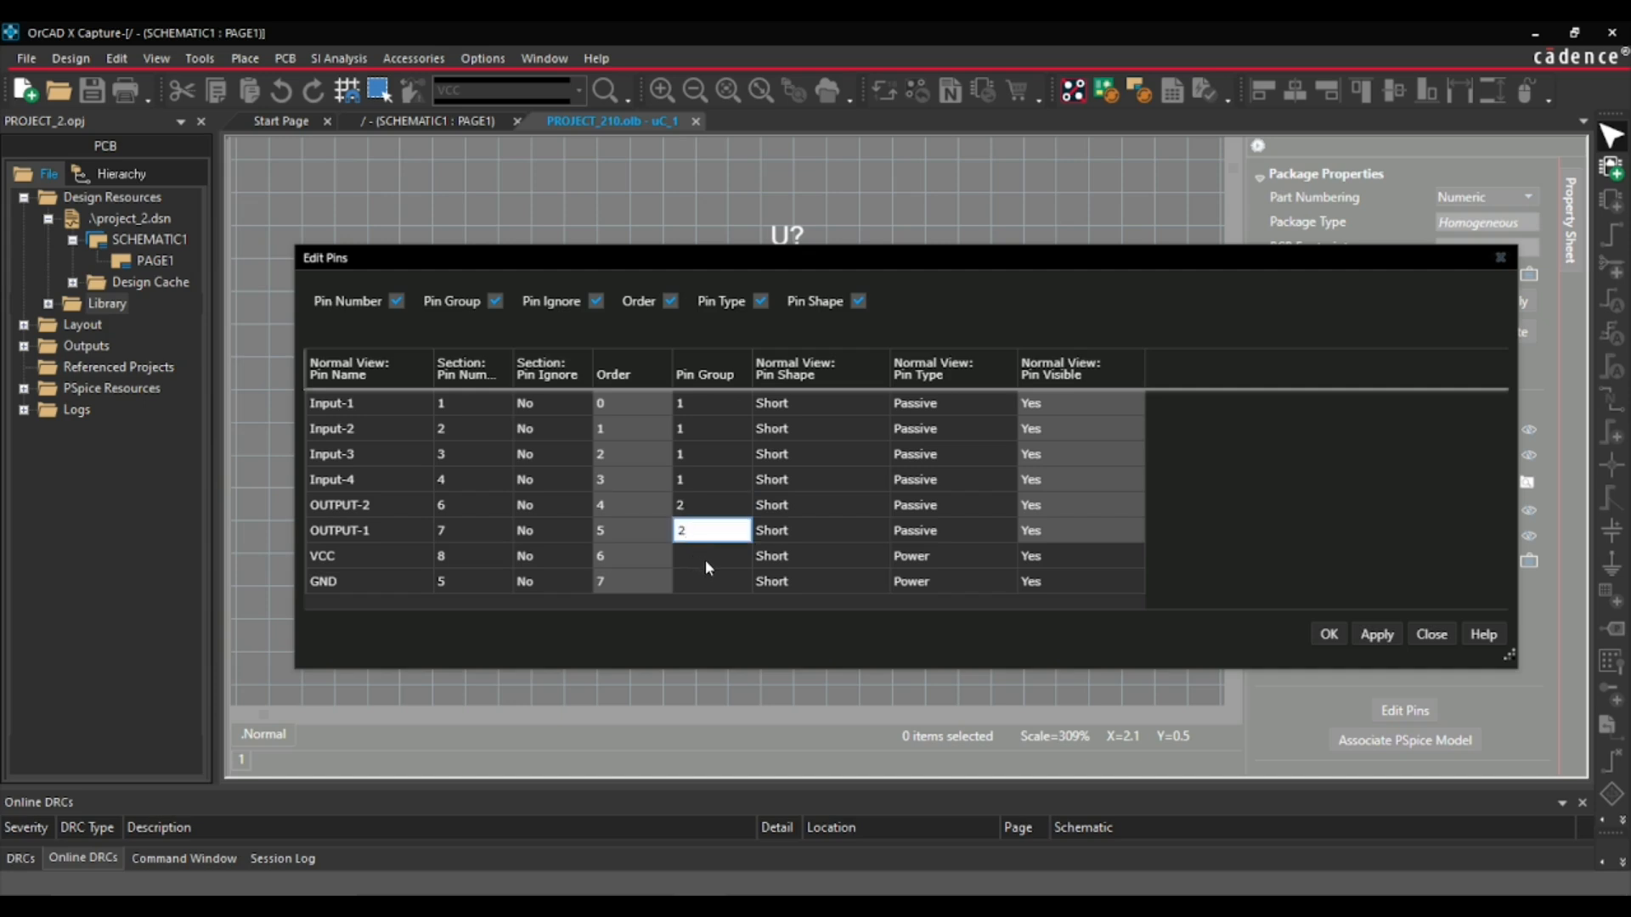
key(Return)
click(709, 558)
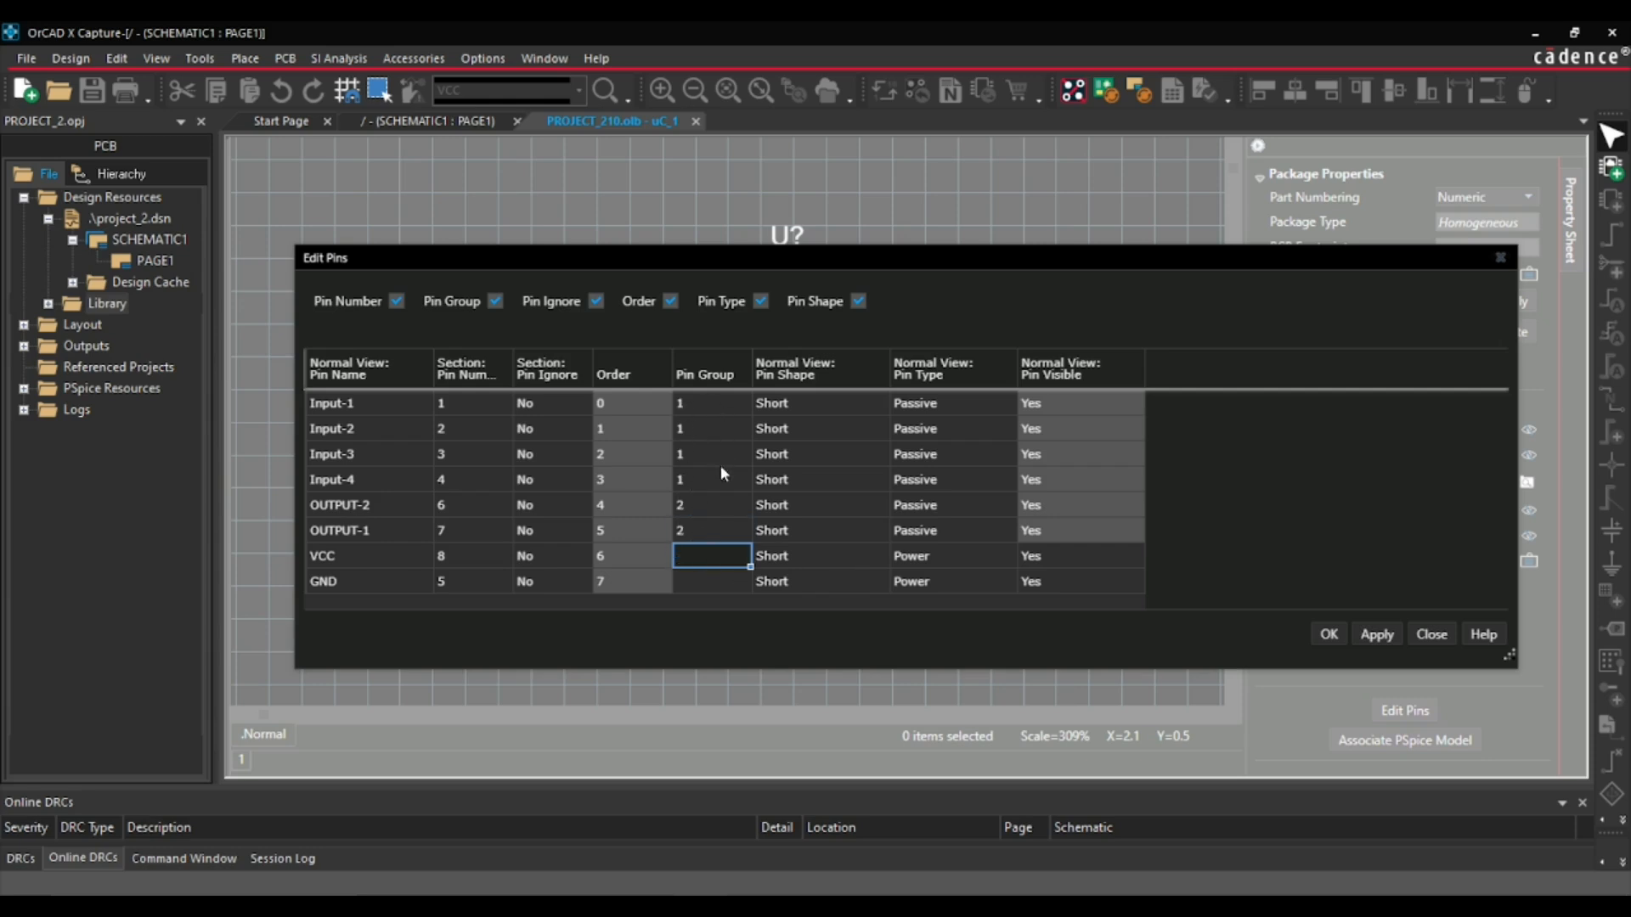
click(1368, 636)
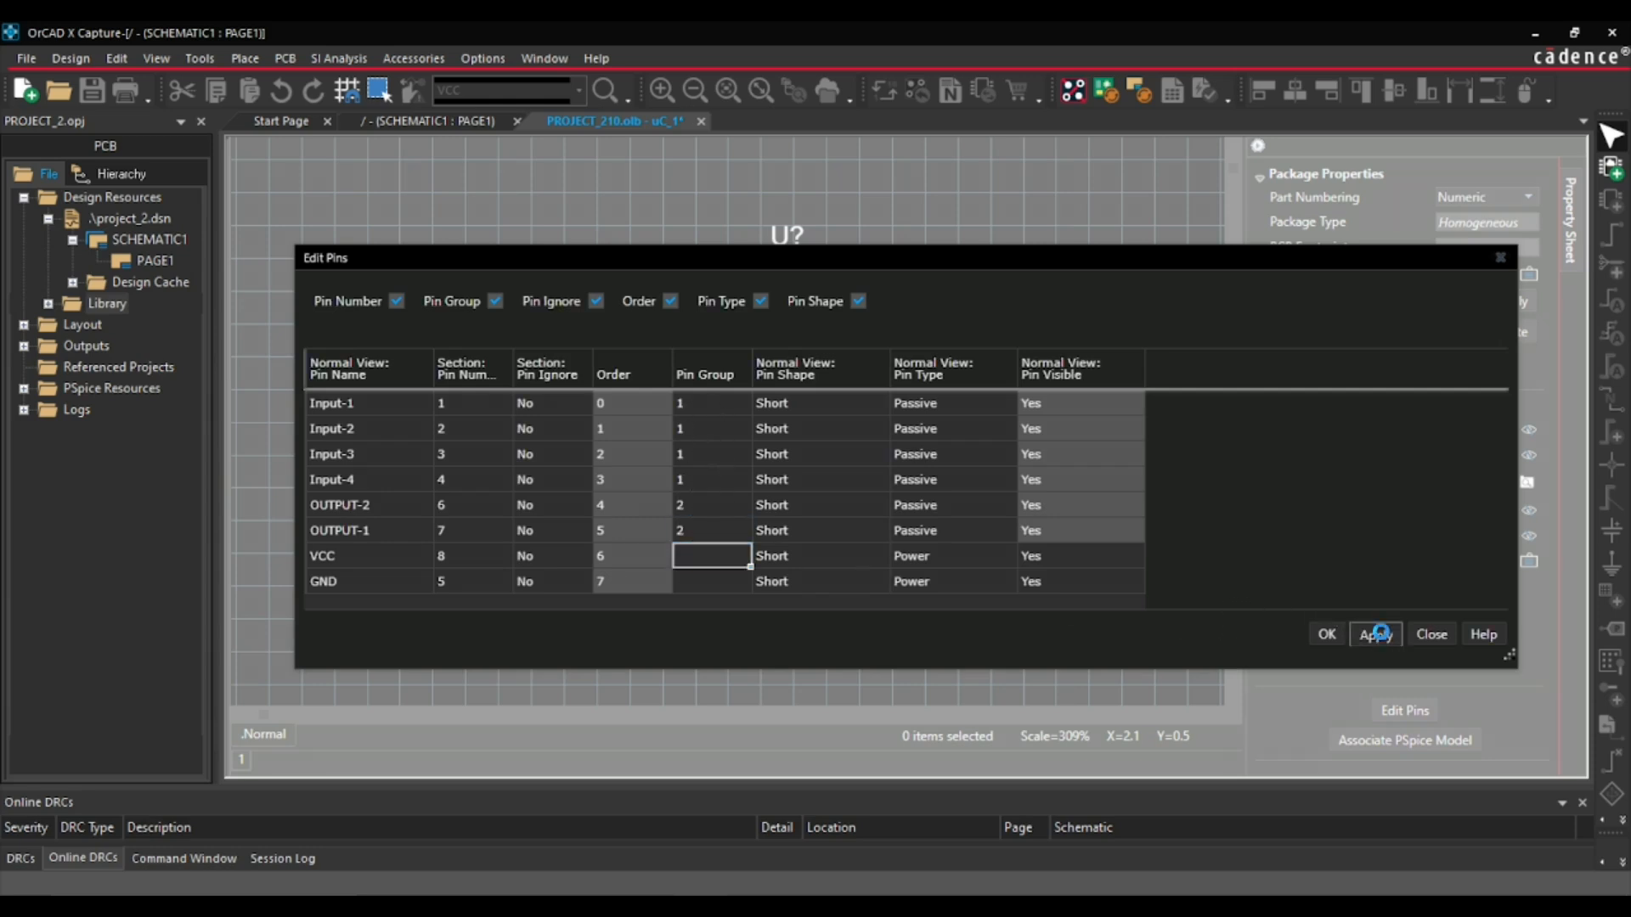
click(1327, 635)
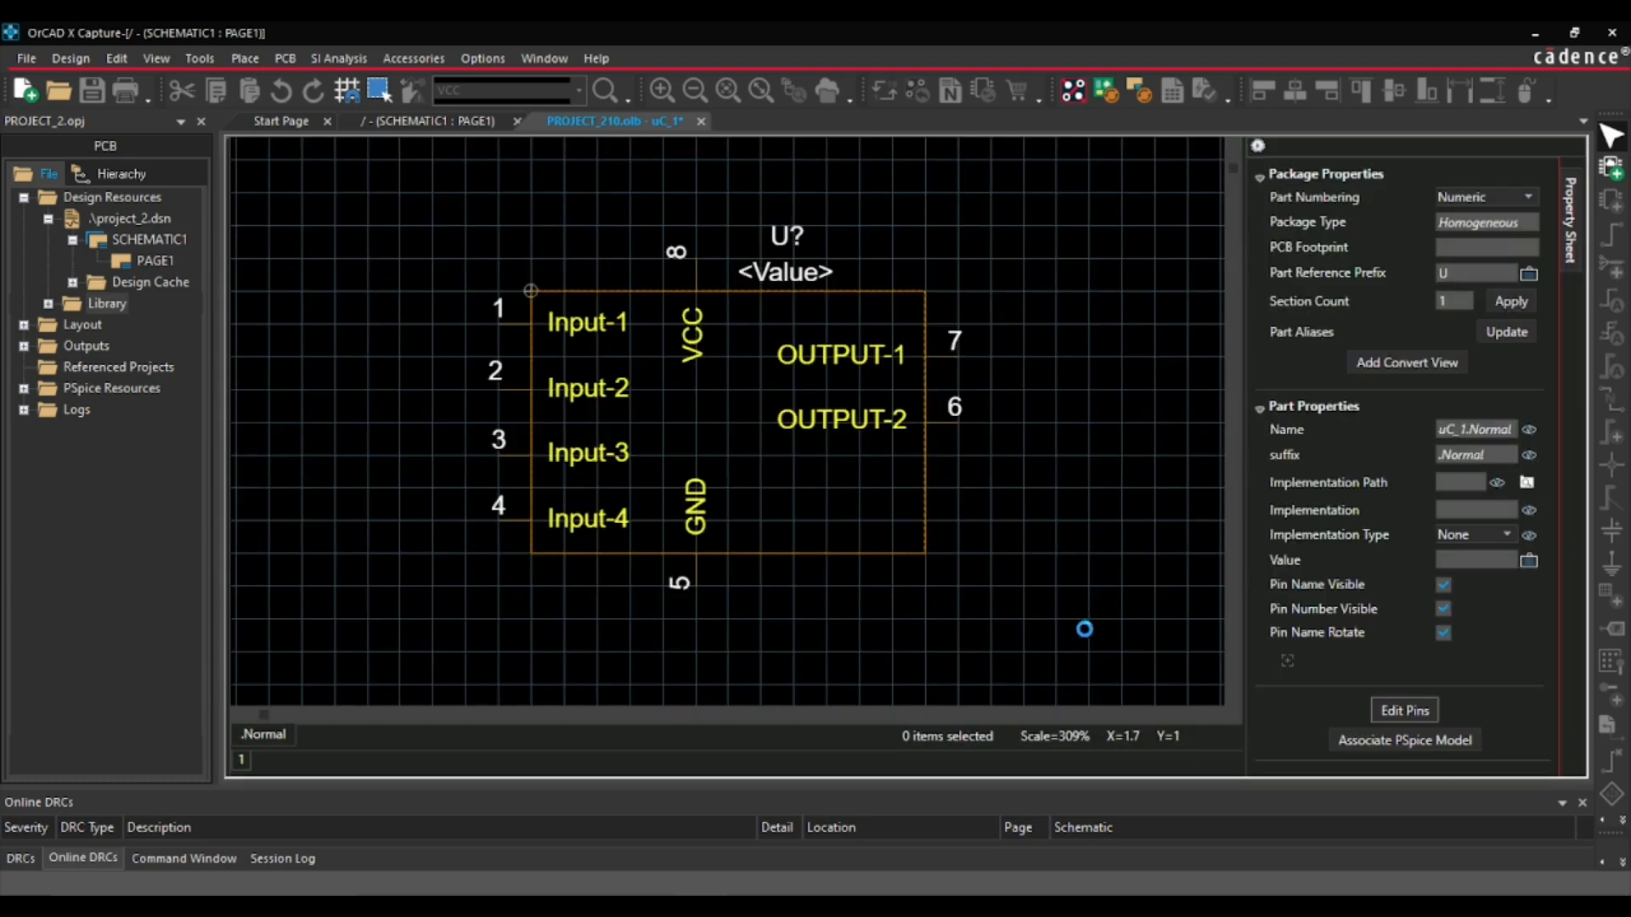
- Close the part editor, updating only the current U1 instance, and select U1 on the schematic
click(702, 124)
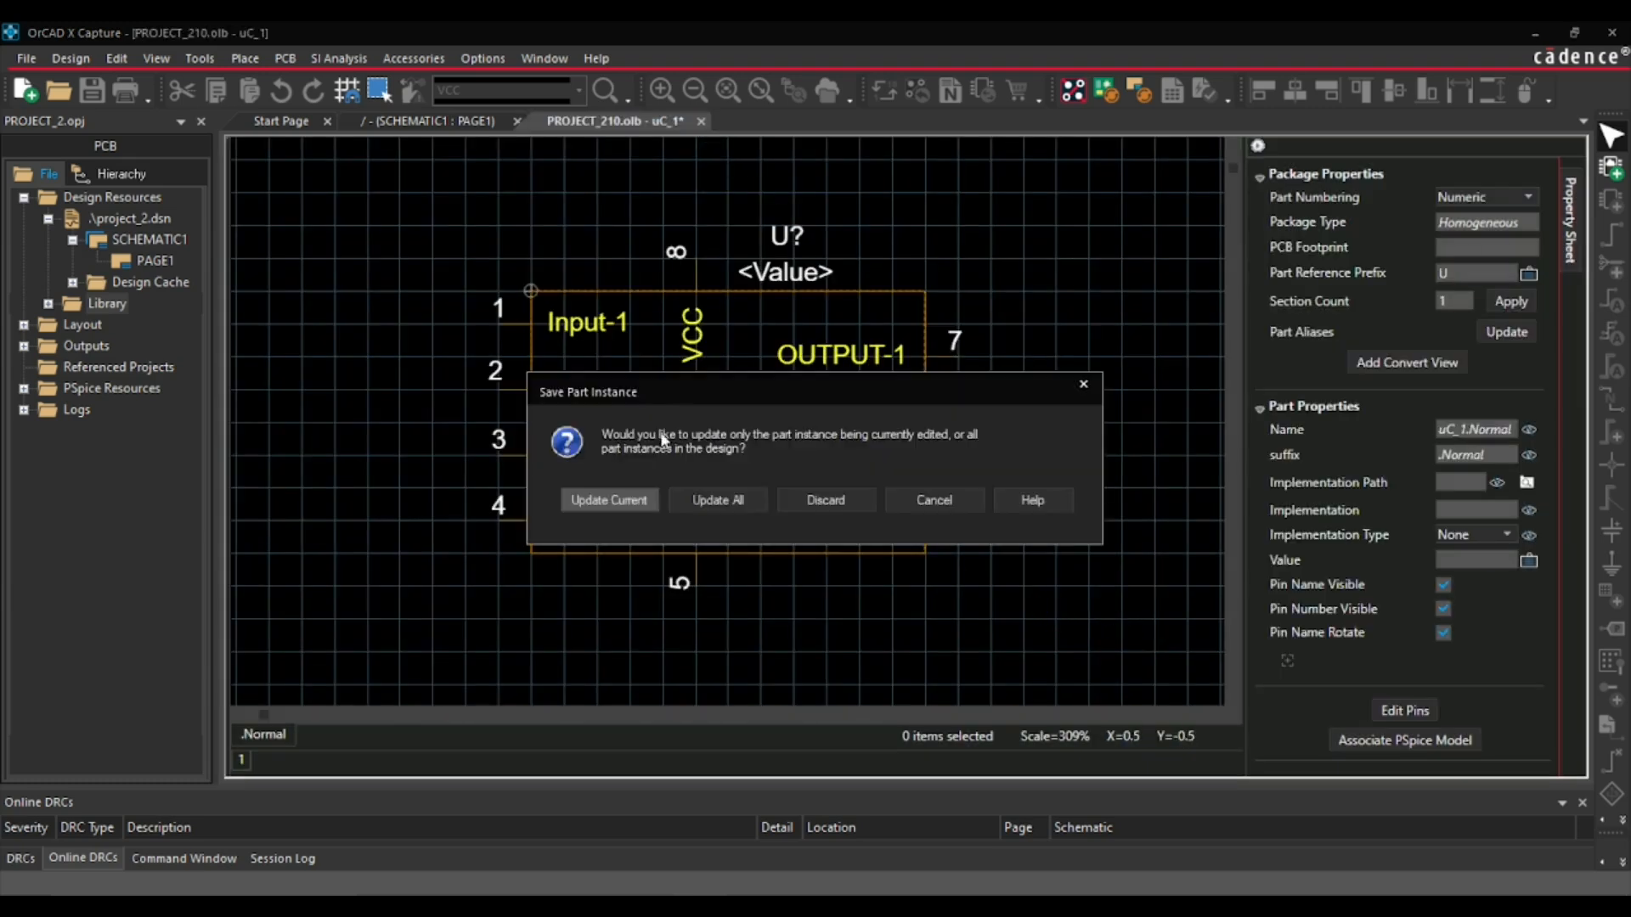
click(598, 503)
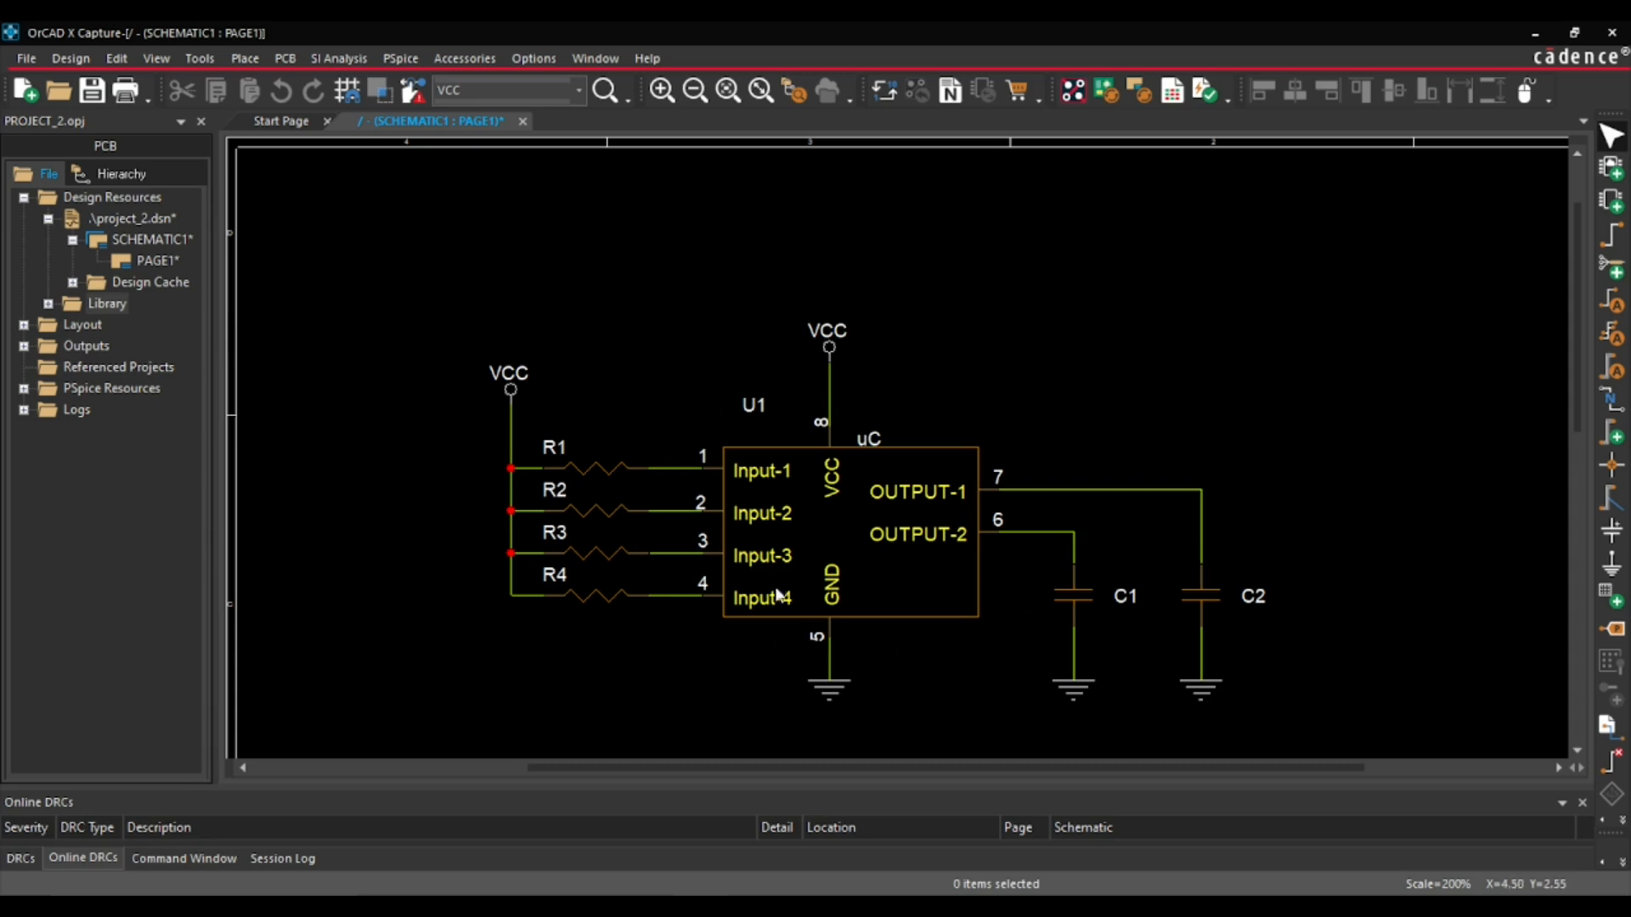
click(909, 586)
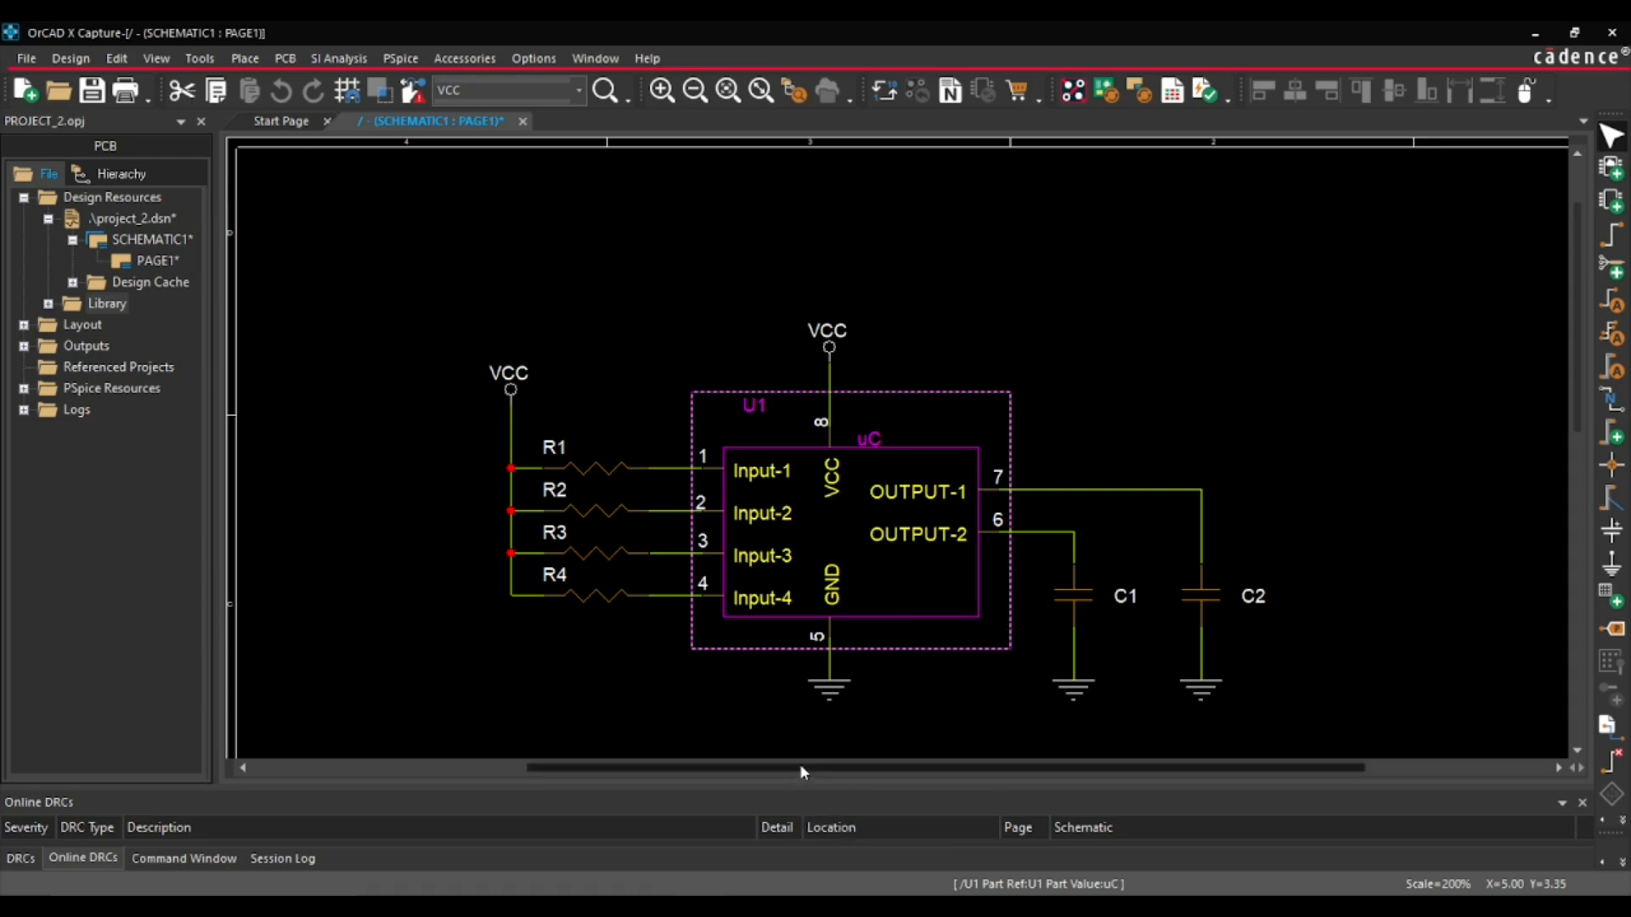
- Update the project_2.brd layout from the schematic, reviewing the listed changes before syncing them
click(23, 327)
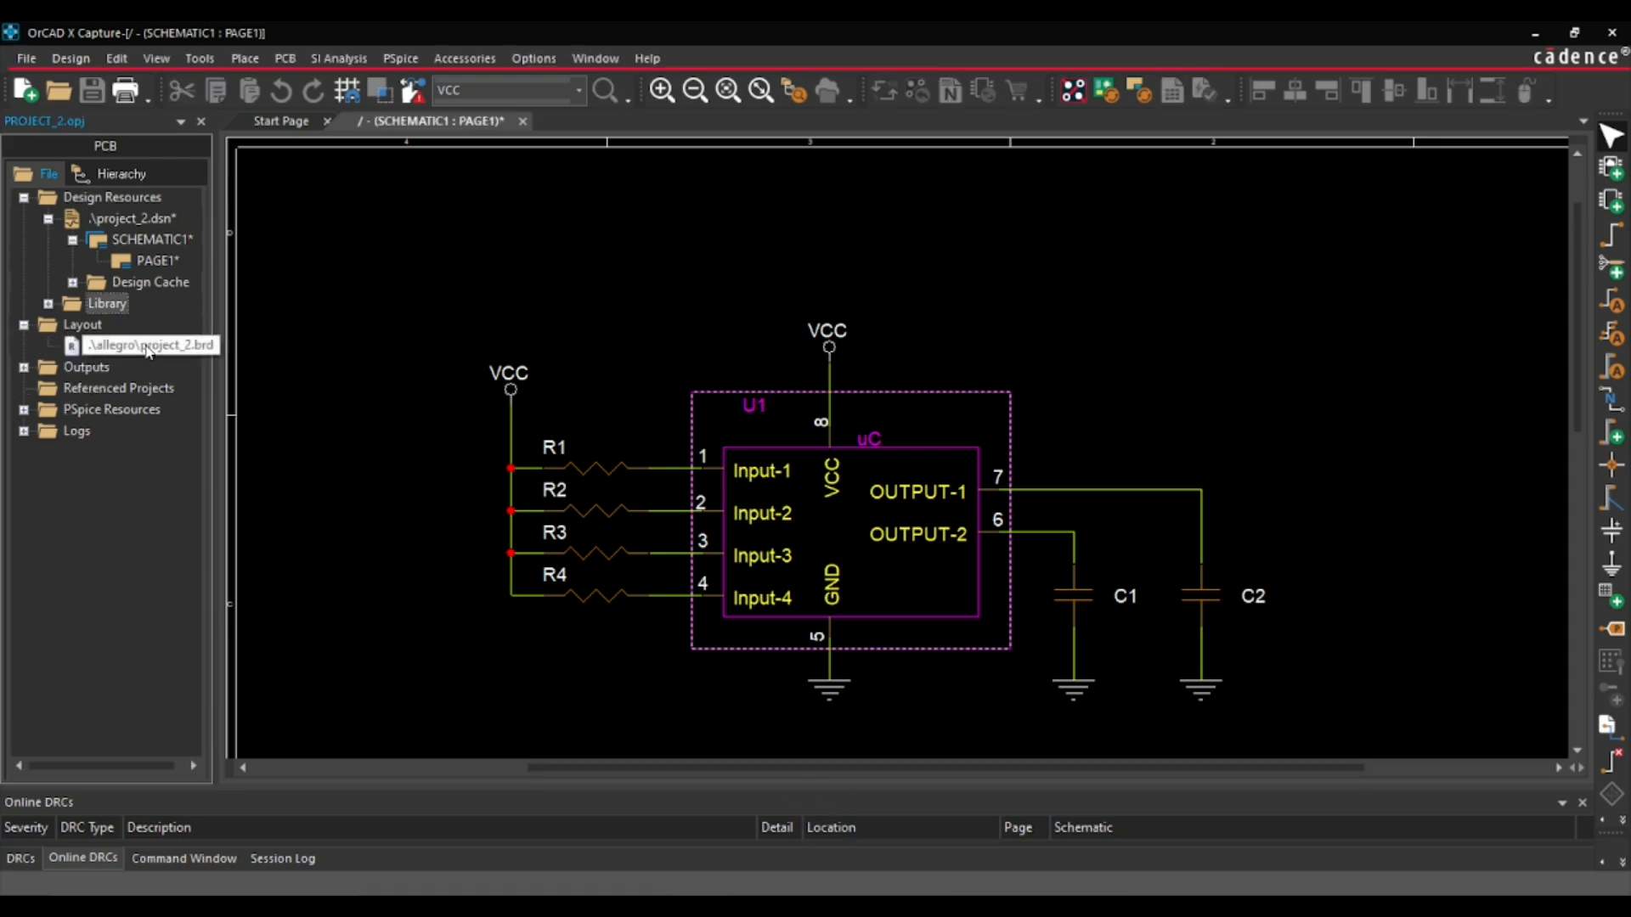
right_click(197, 347)
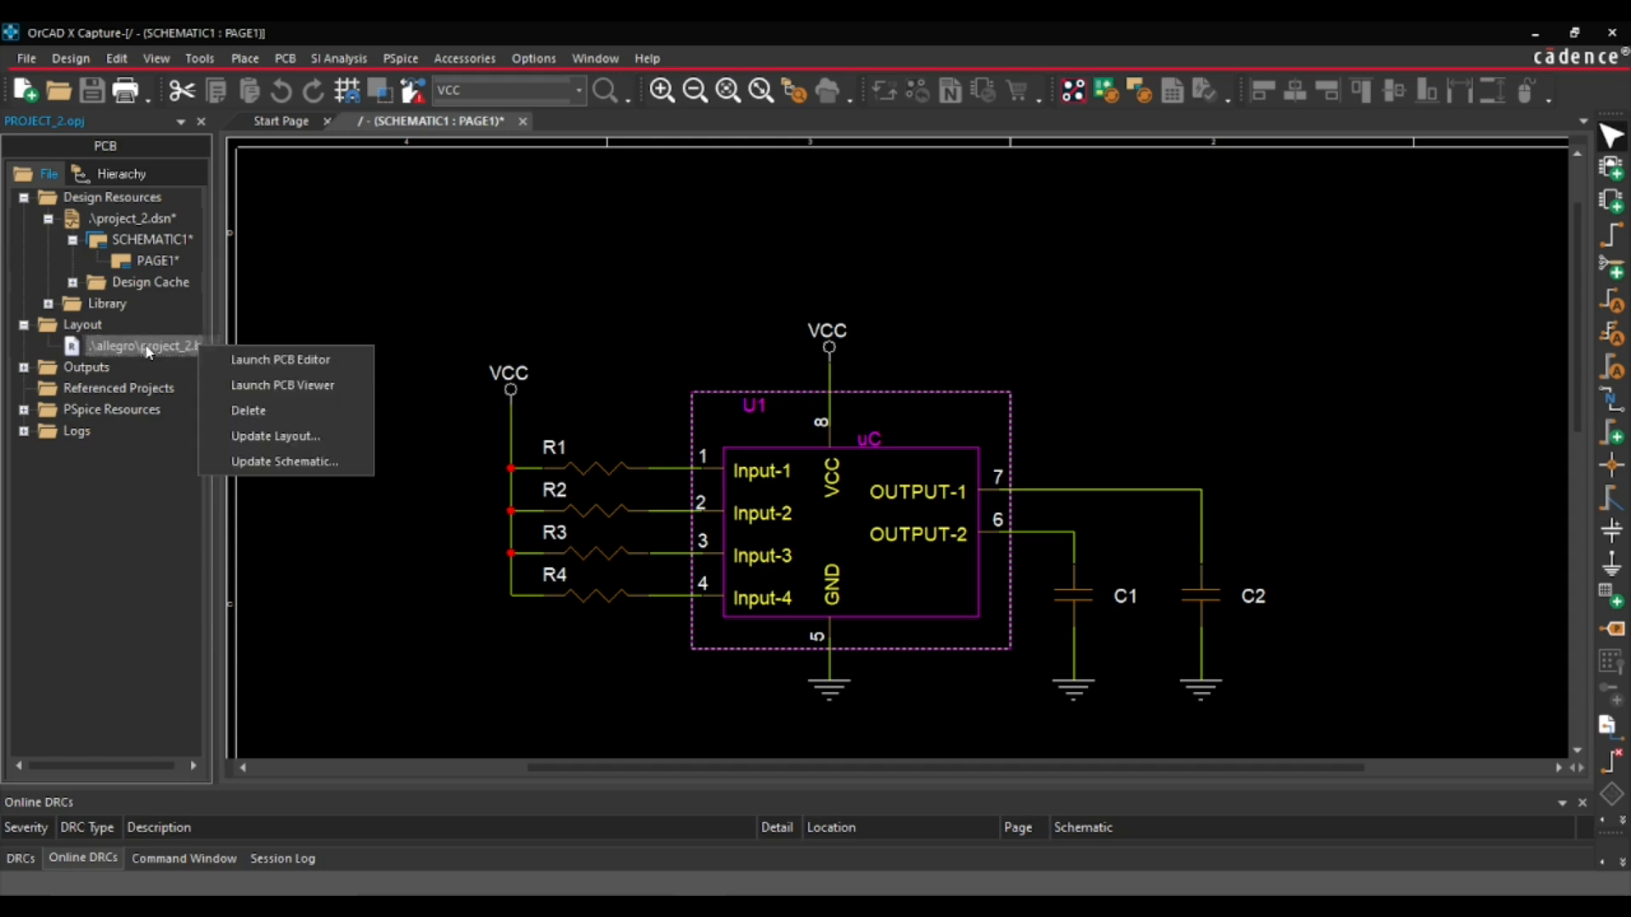
click(316, 434)
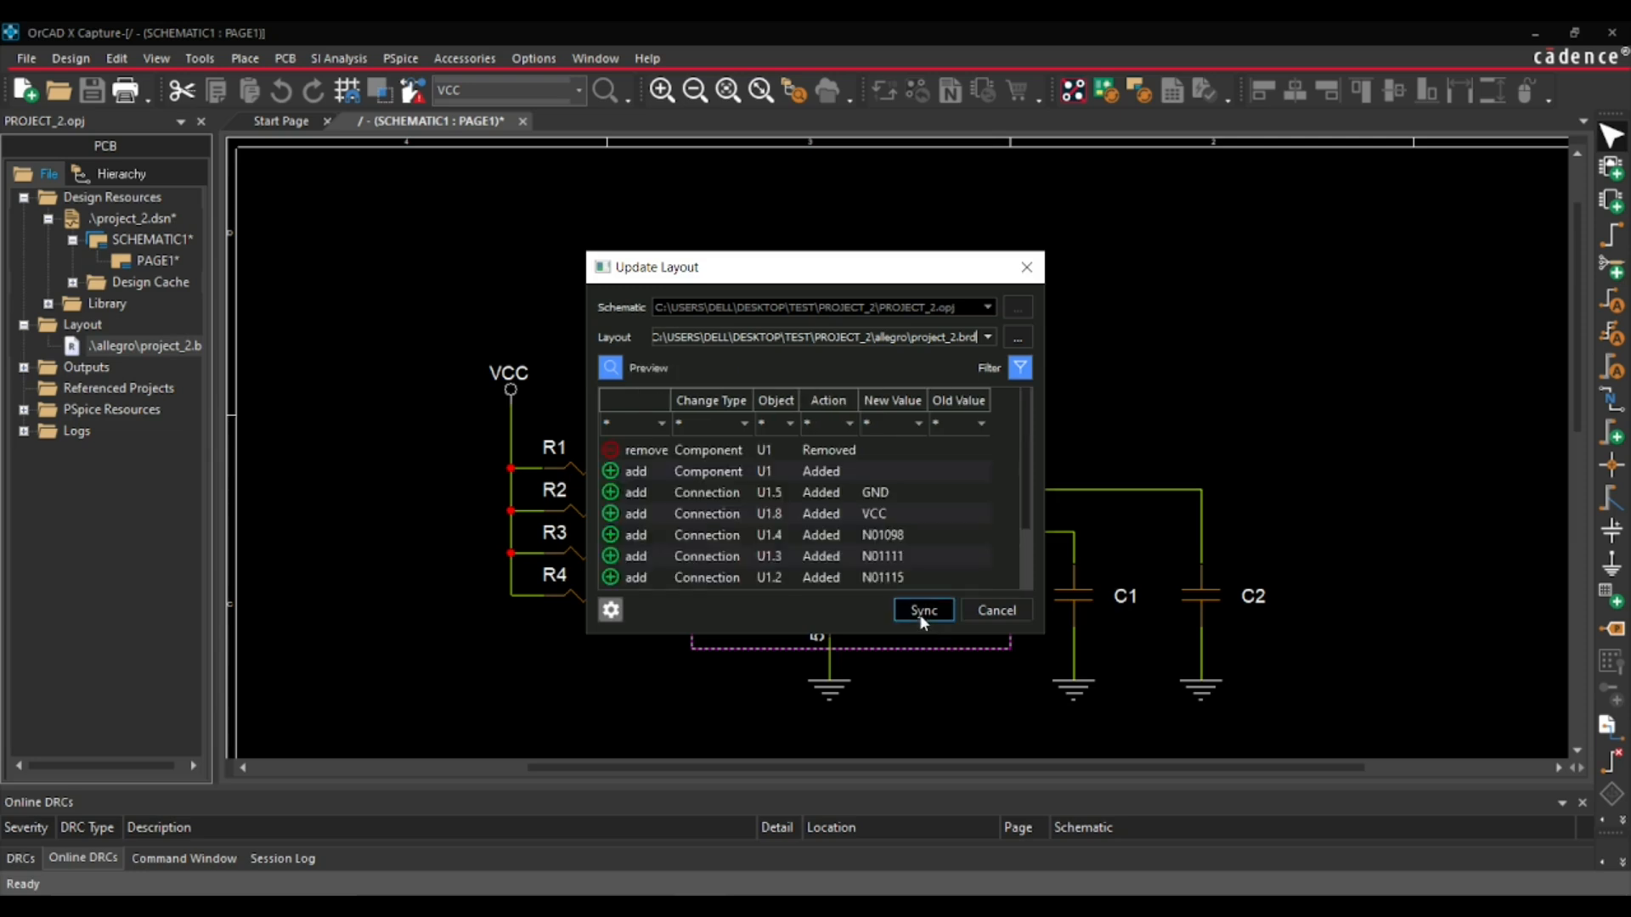
scroll(828, 477, down, 1)
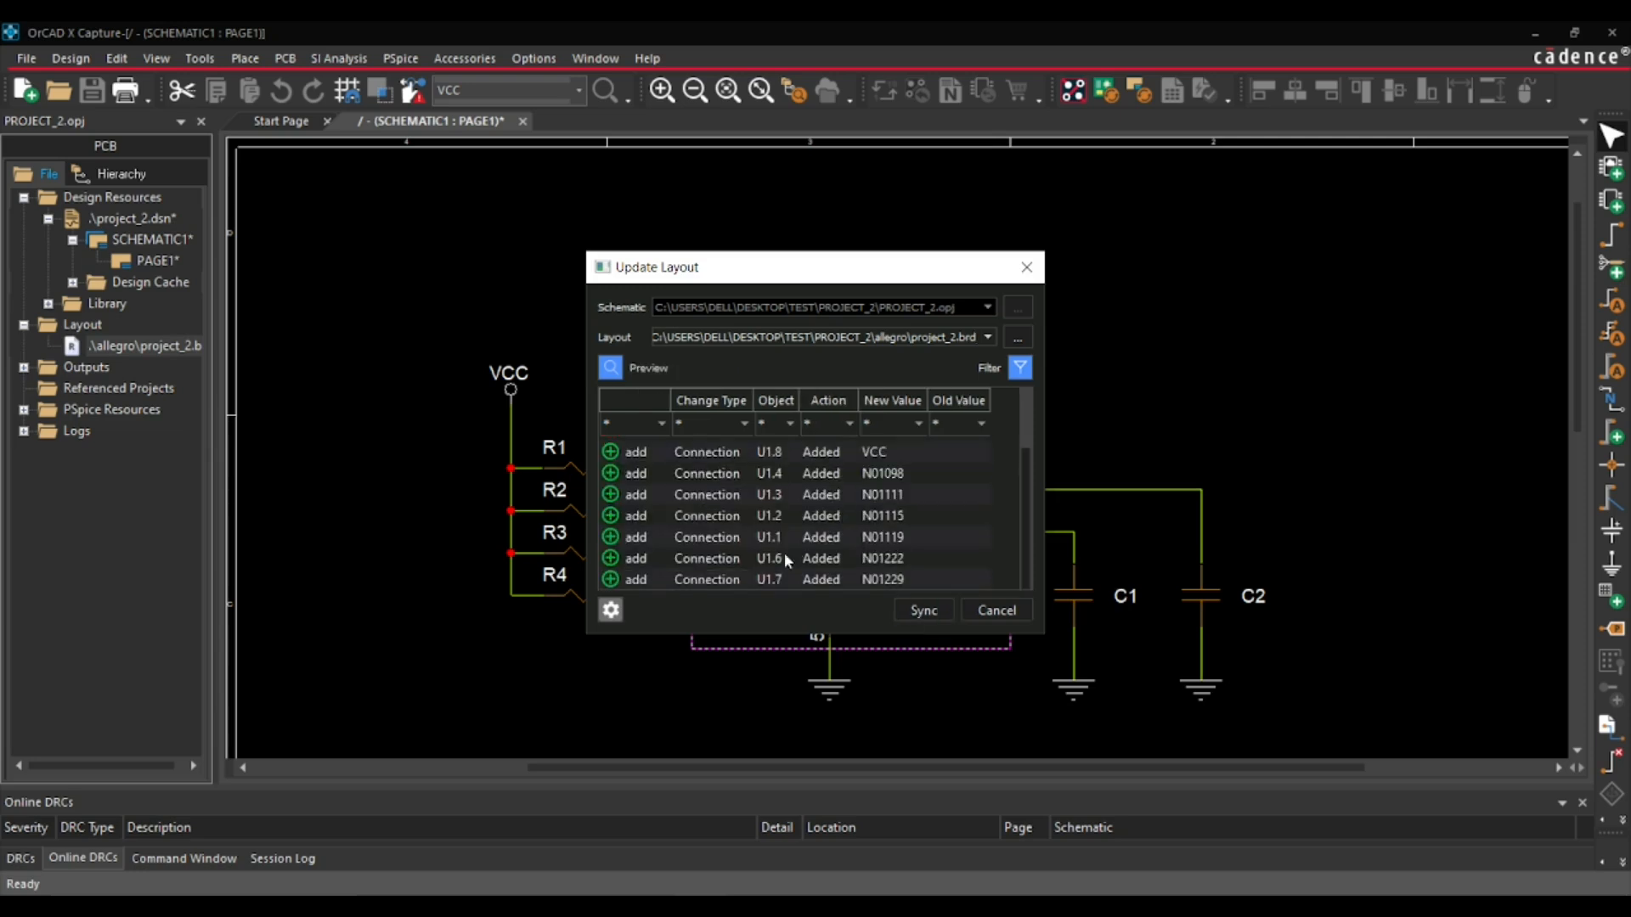
click(933, 615)
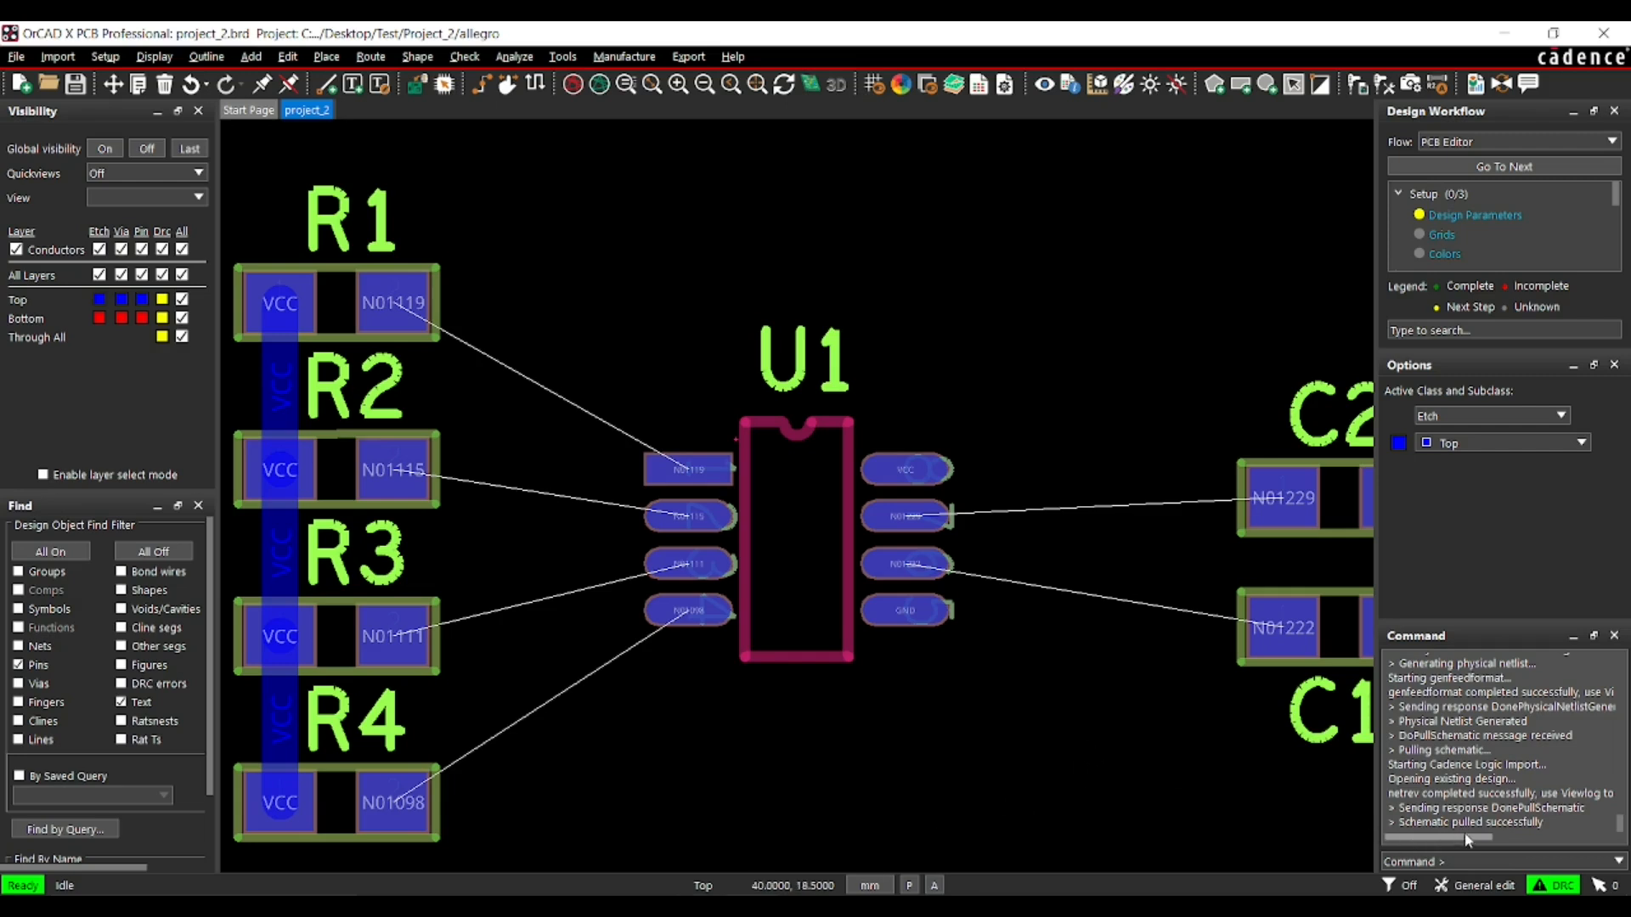
- Start a pin swap on U1's pin 1 in the layout to check which pins it can be swapped with
click(1118, 758)
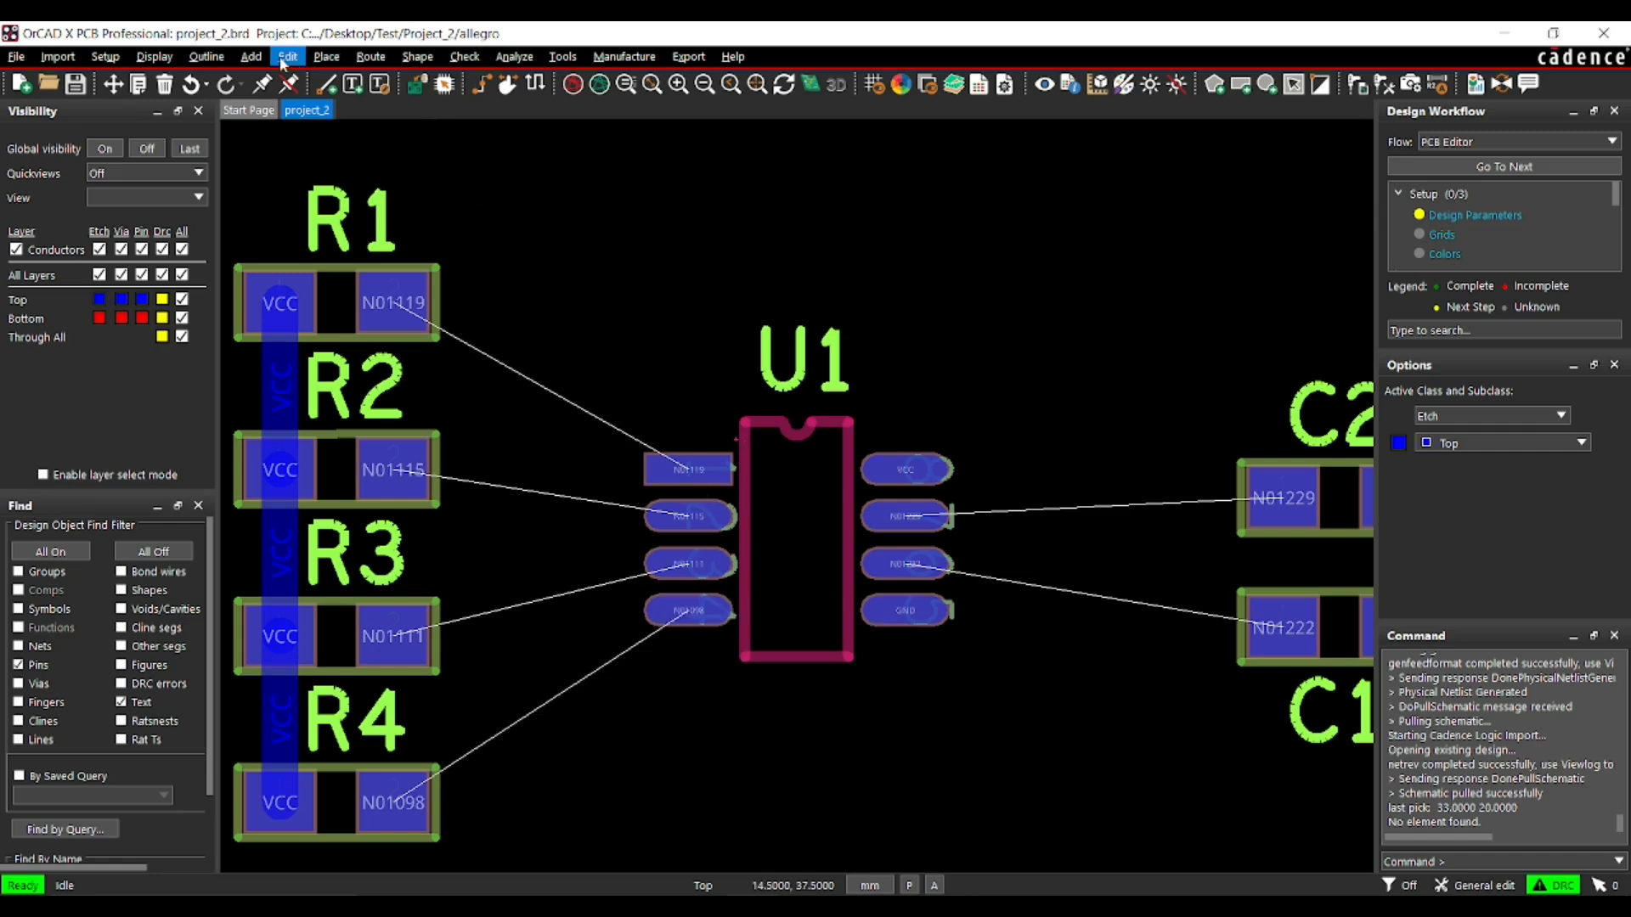
click(326, 56)
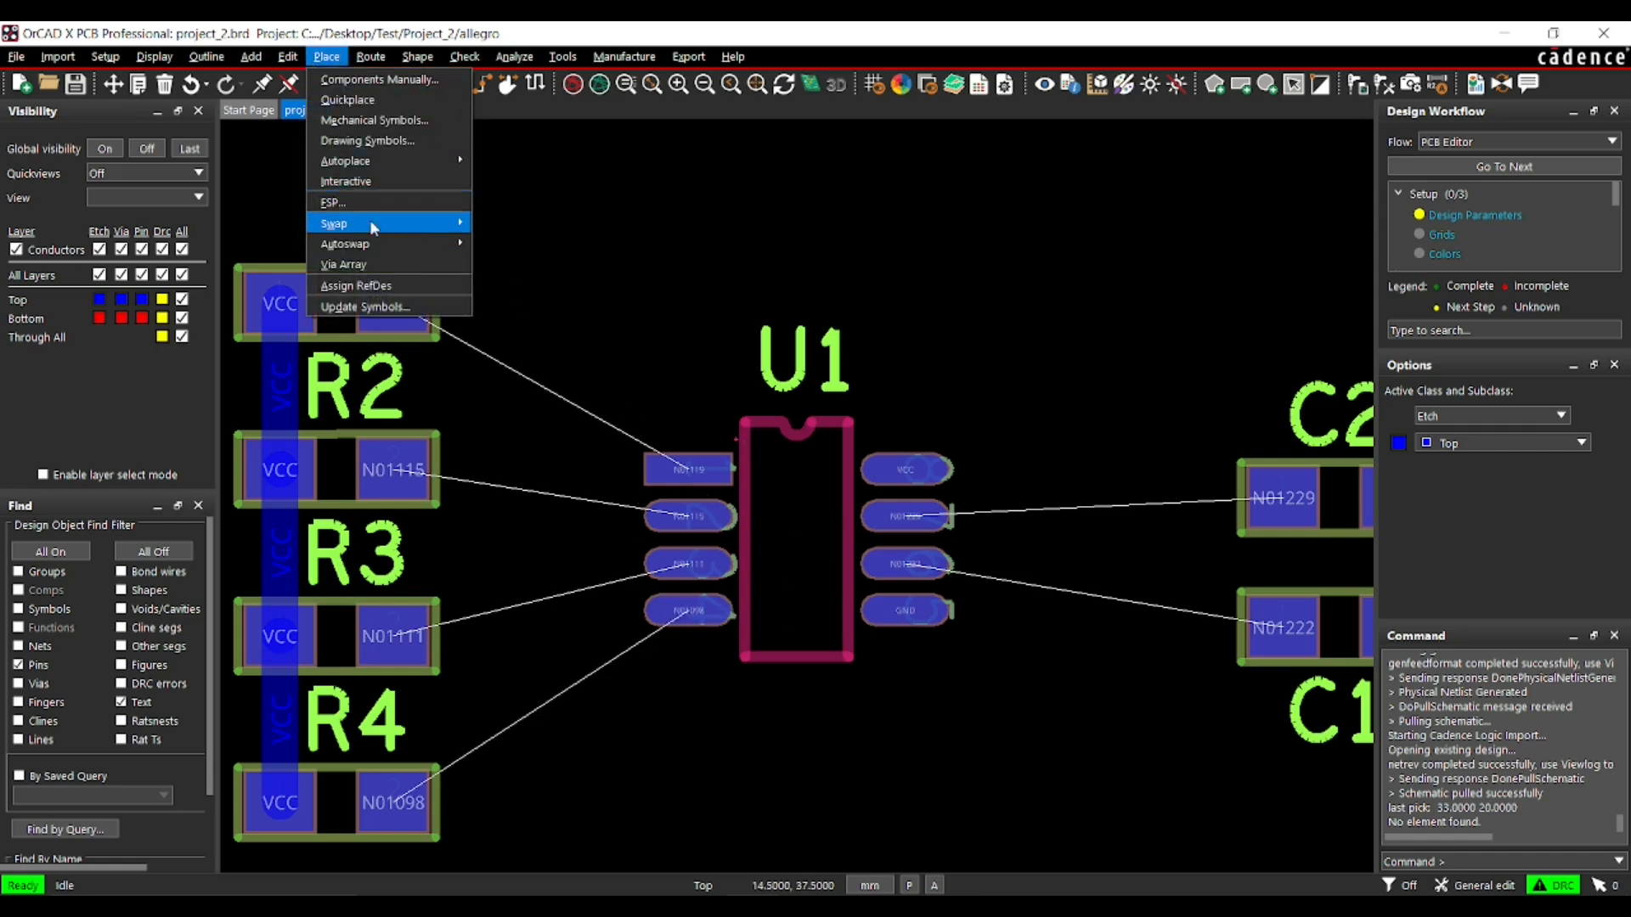
mouse_move(374, 223)
click(499, 223)
click(677, 465)
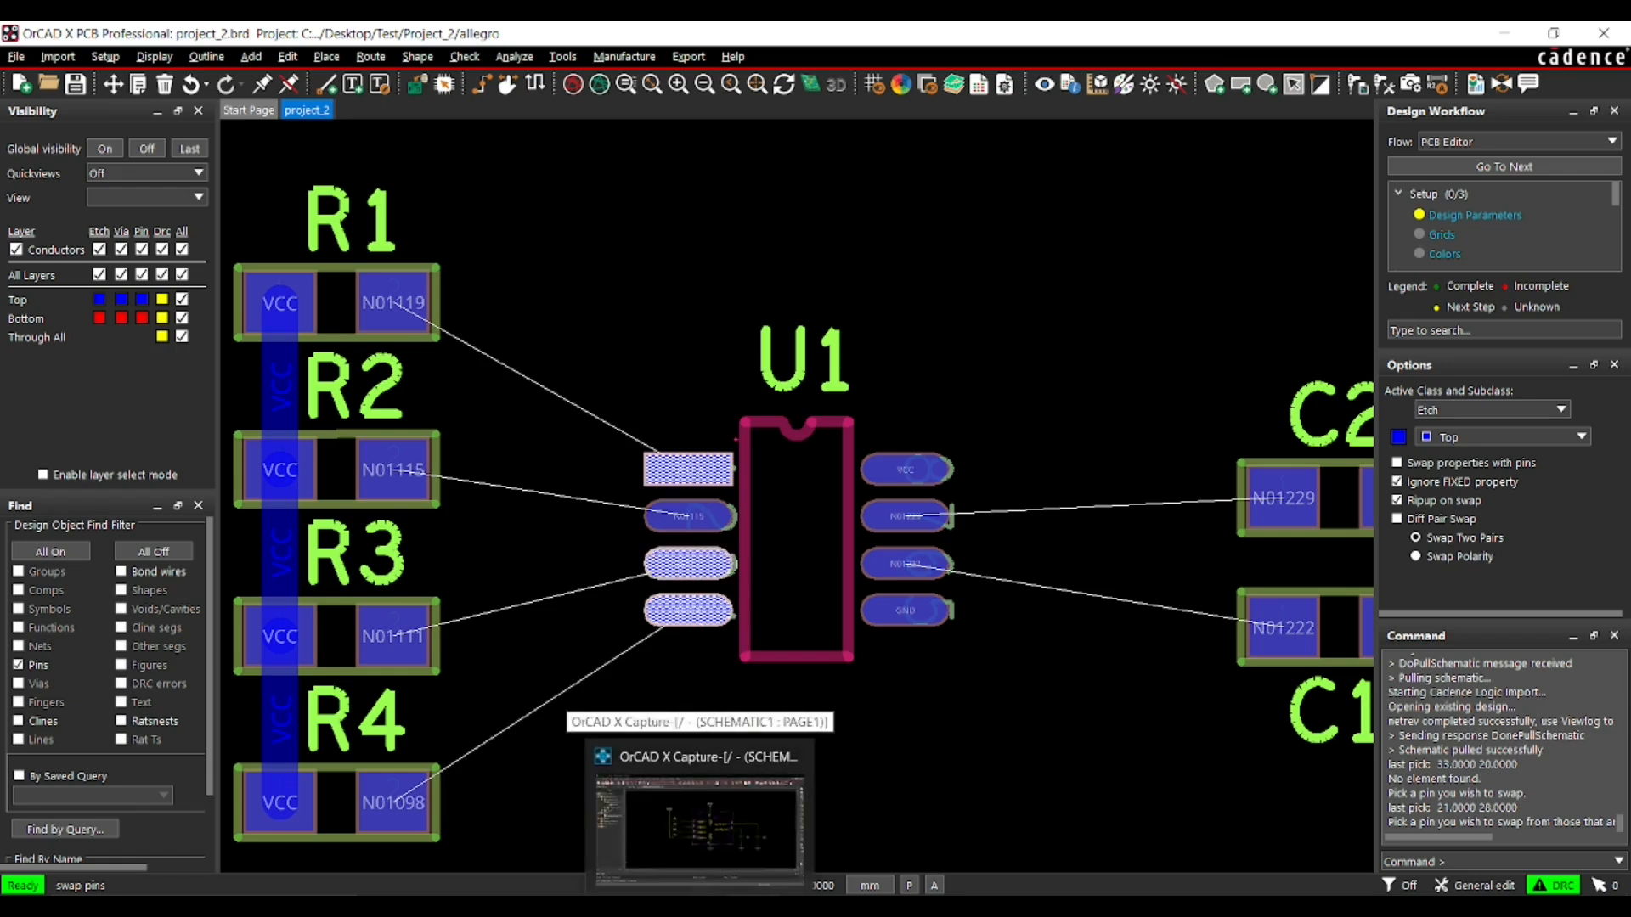
- Switch to OrCAD X Capture and open the pin table of U1 in the part editor
click(699, 908)
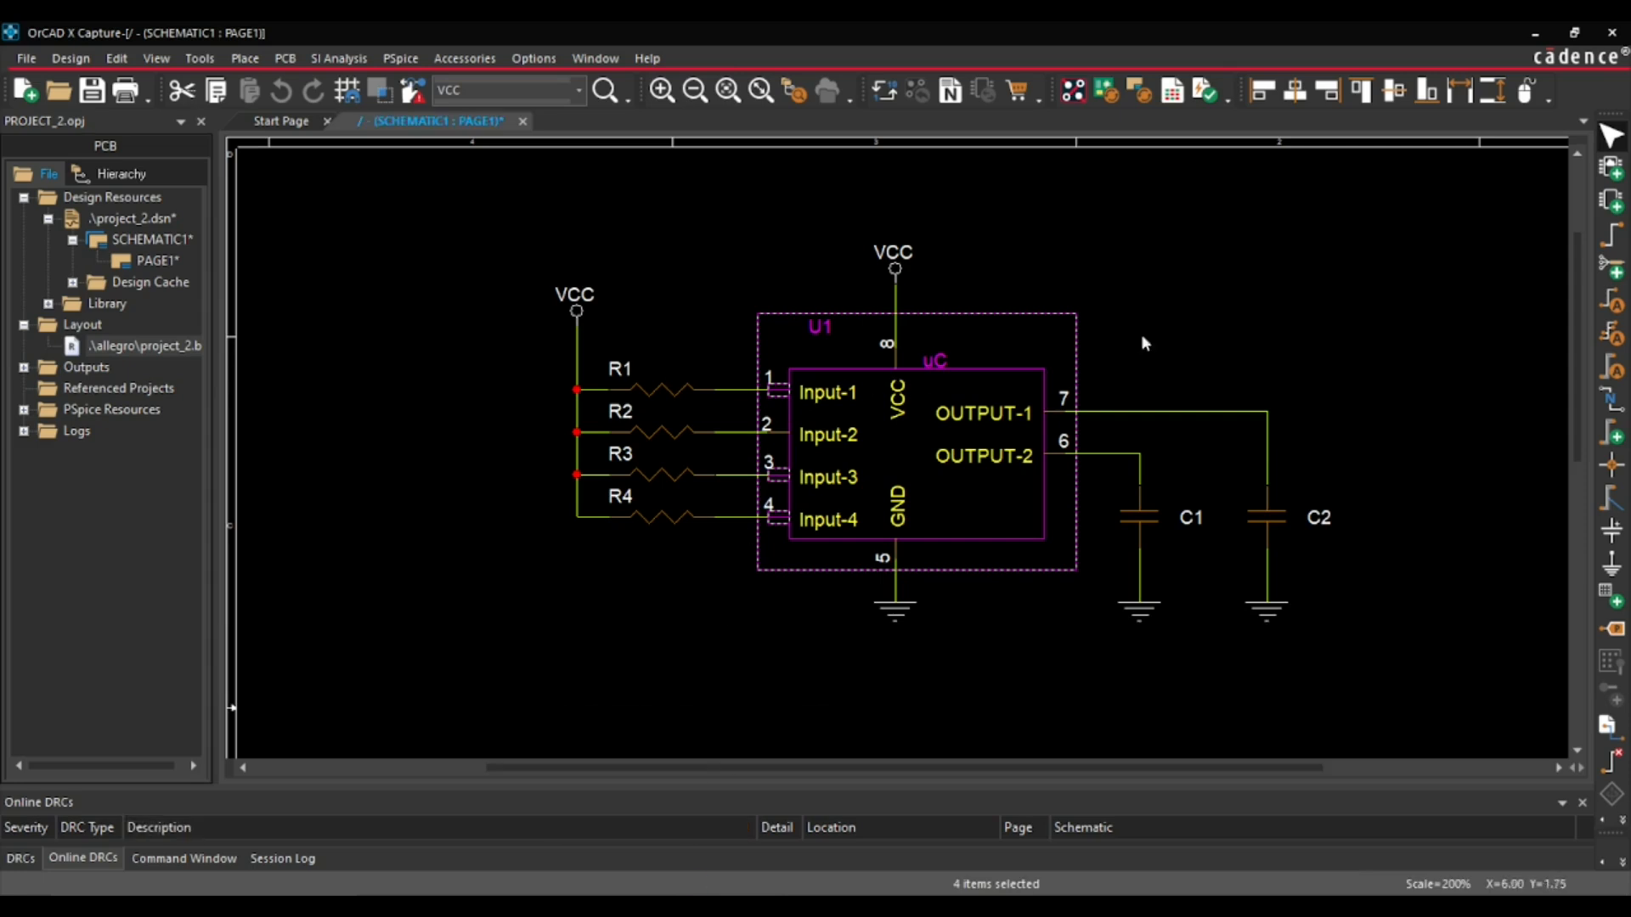
click(1143, 342)
click(963, 435)
right_click(966, 433)
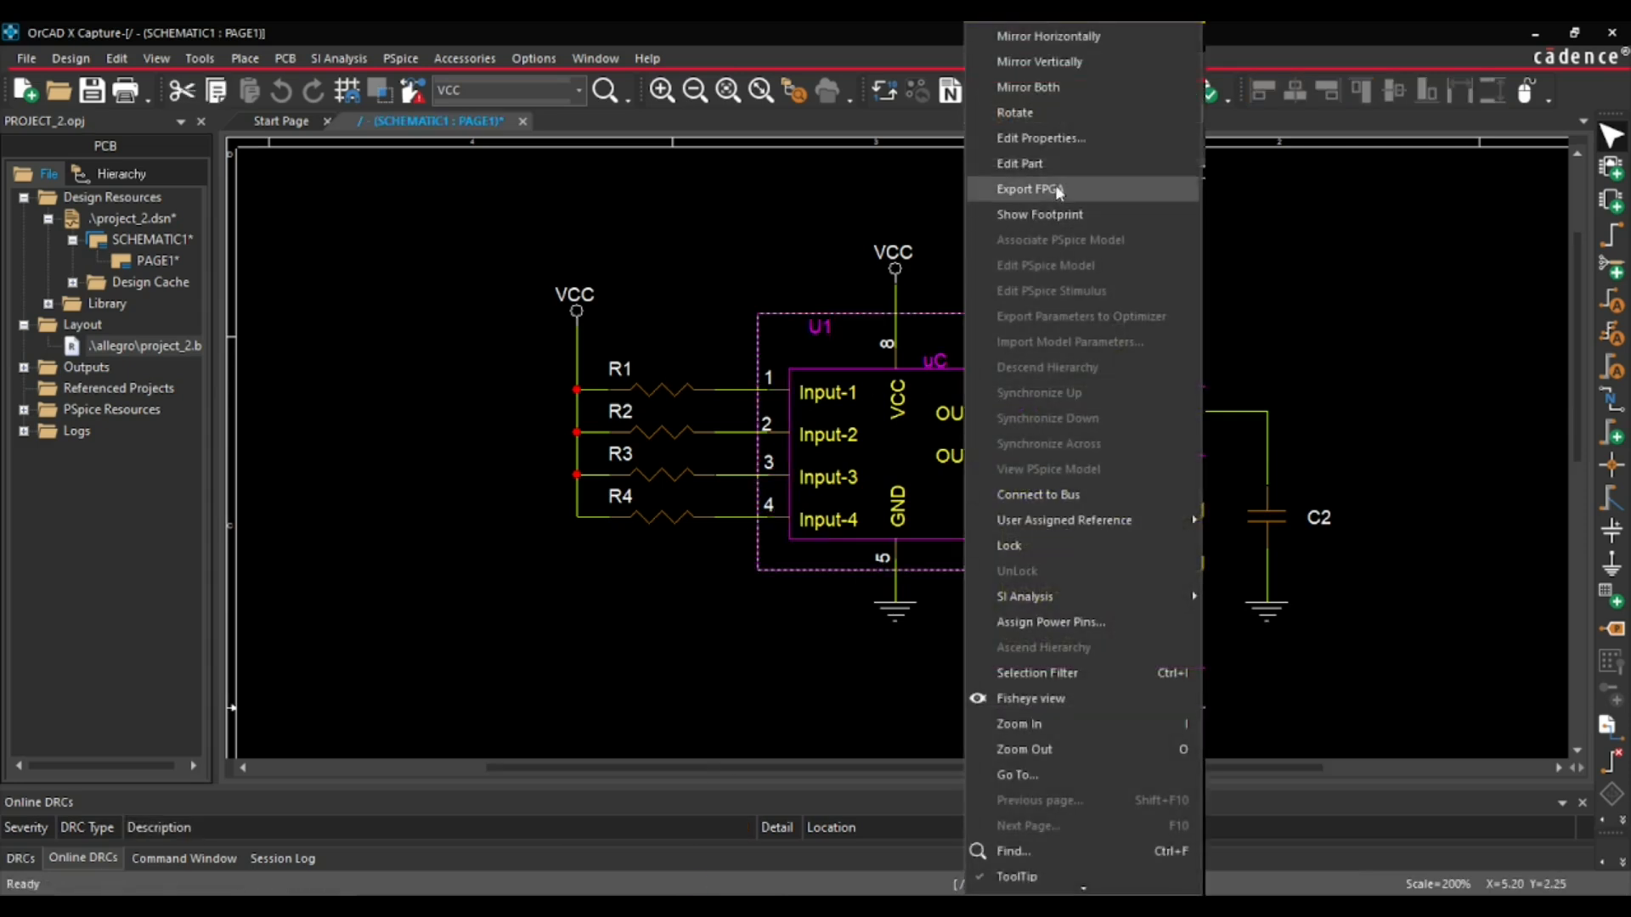
click(1040, 165)
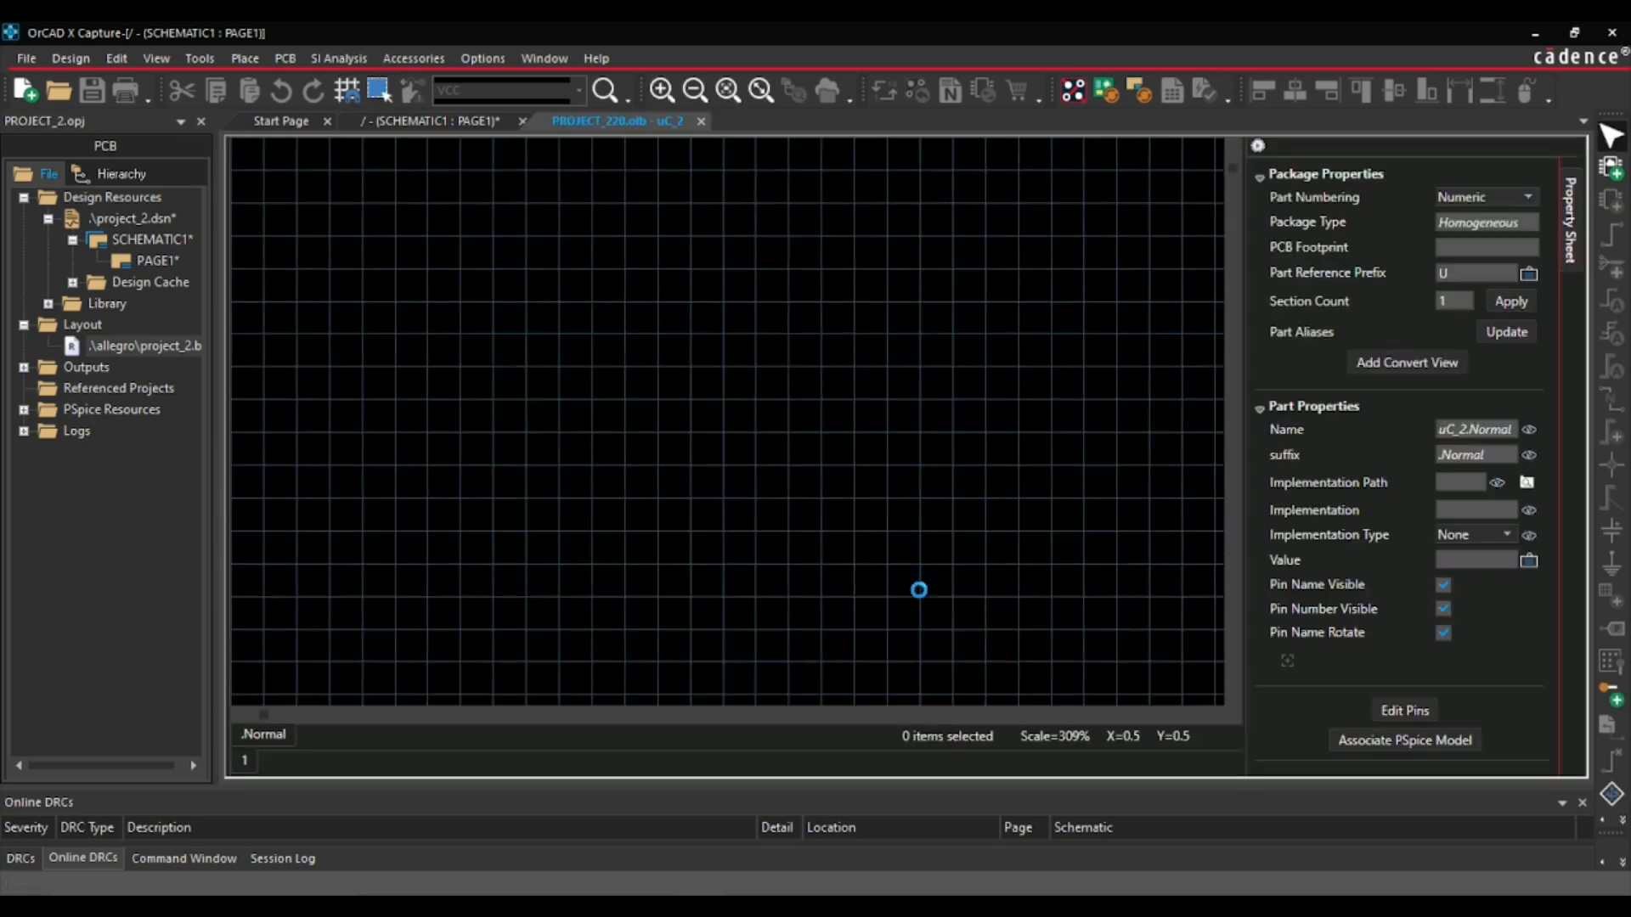
click(1406, 710)
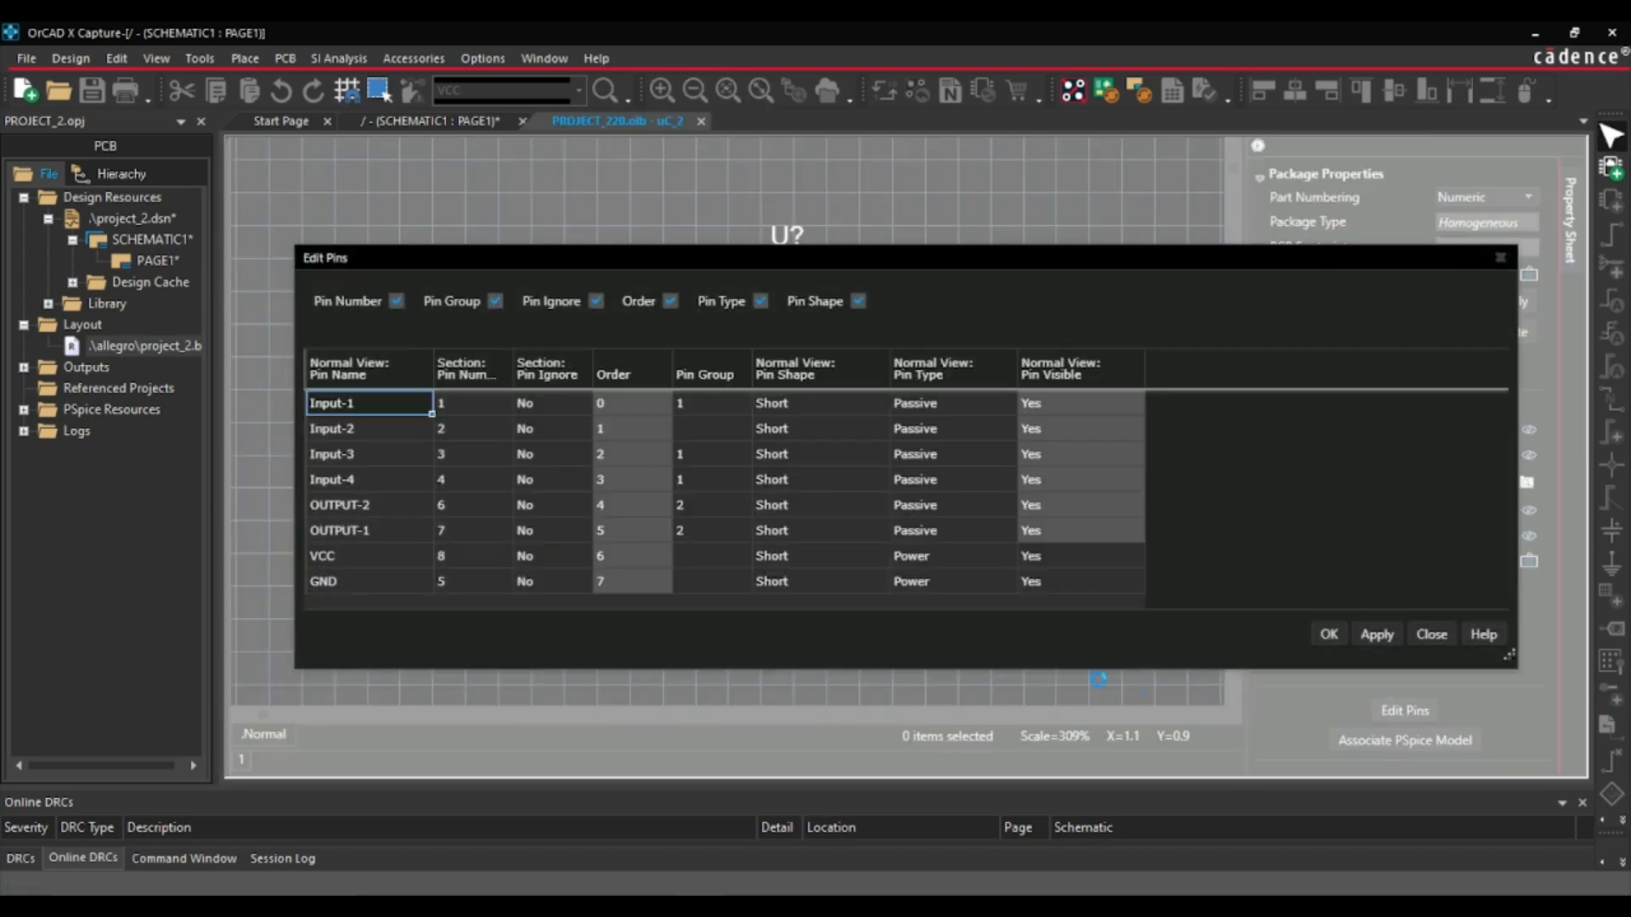
- Assign pin group 1 to Input-2 and close the part editor, updating only the current U1 instance
click(684, 433)
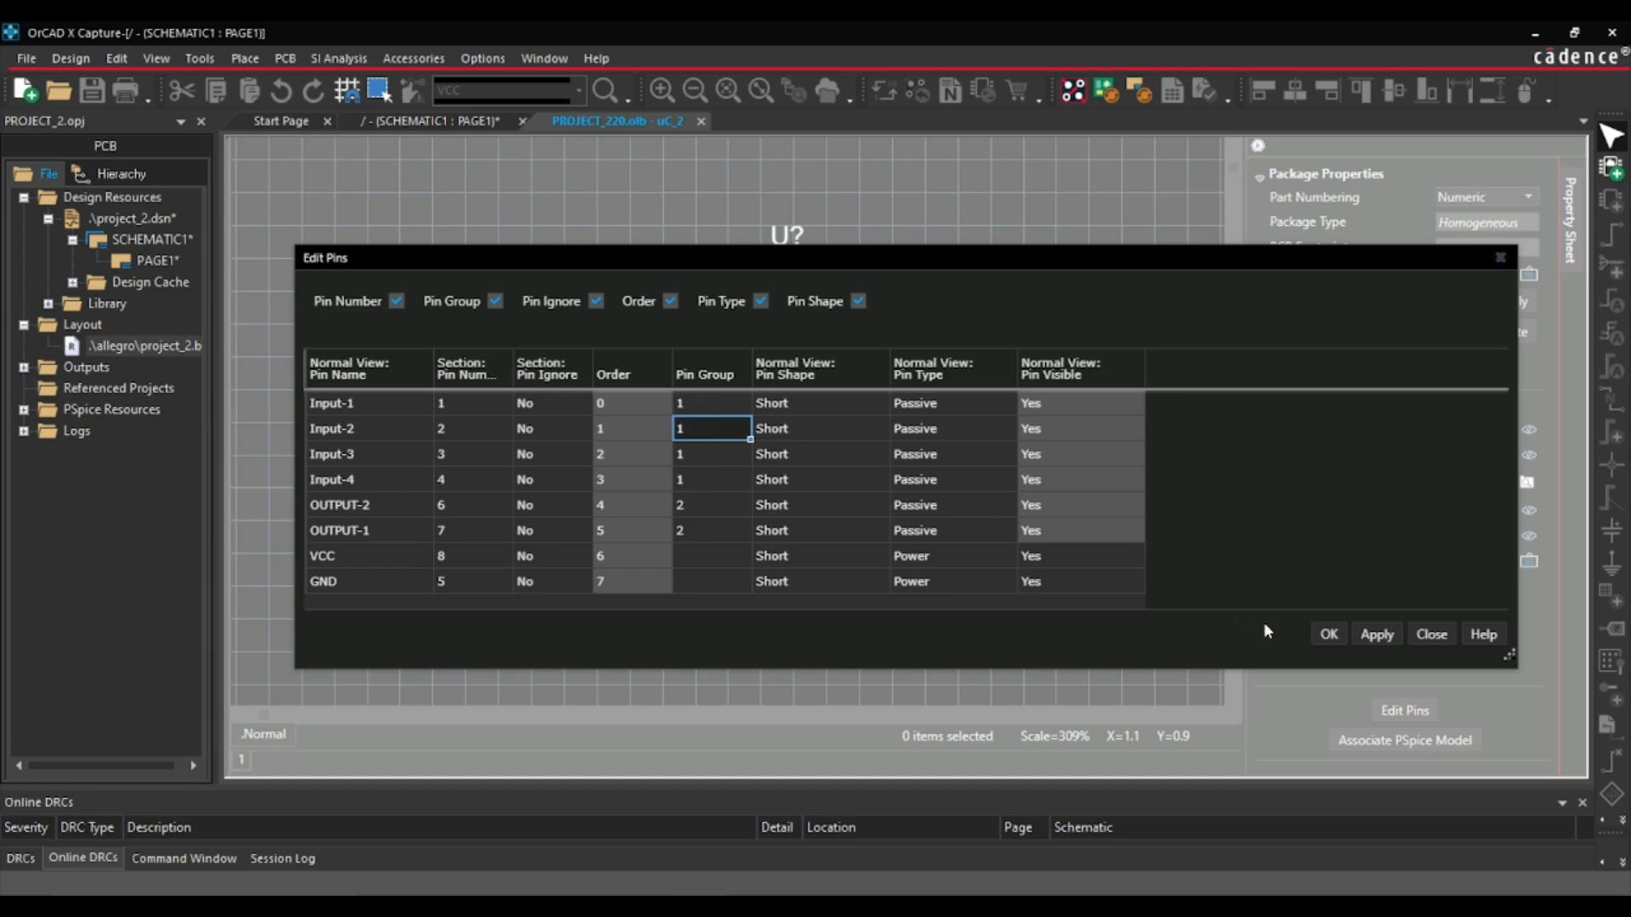
click(1377, 636)
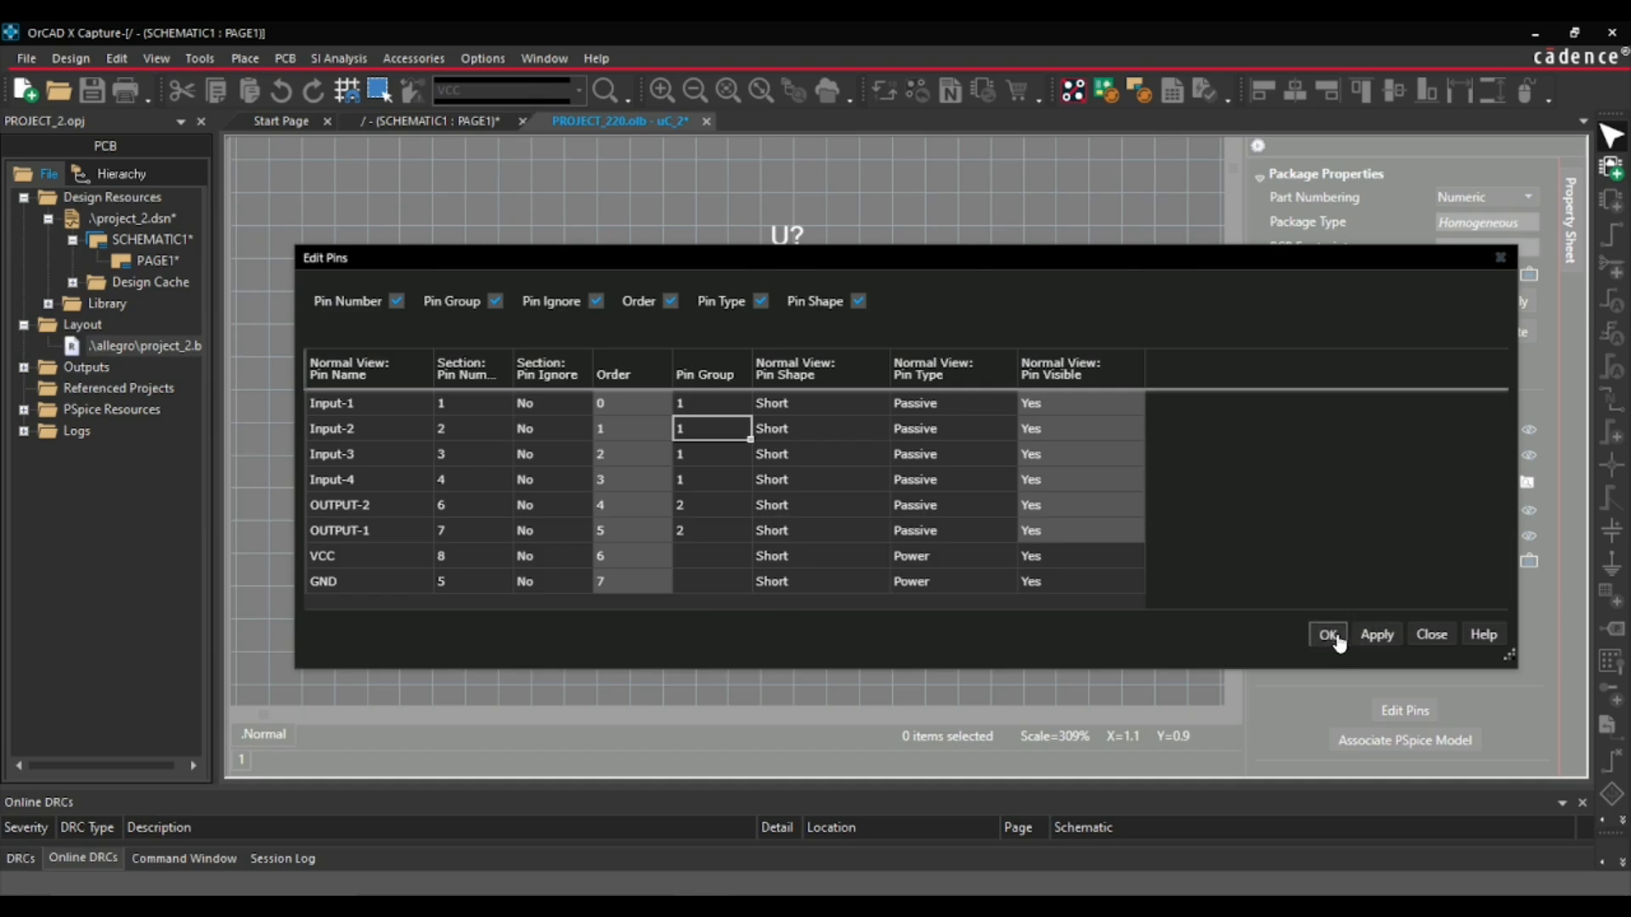
click(1328, 635)
click(706, 121)
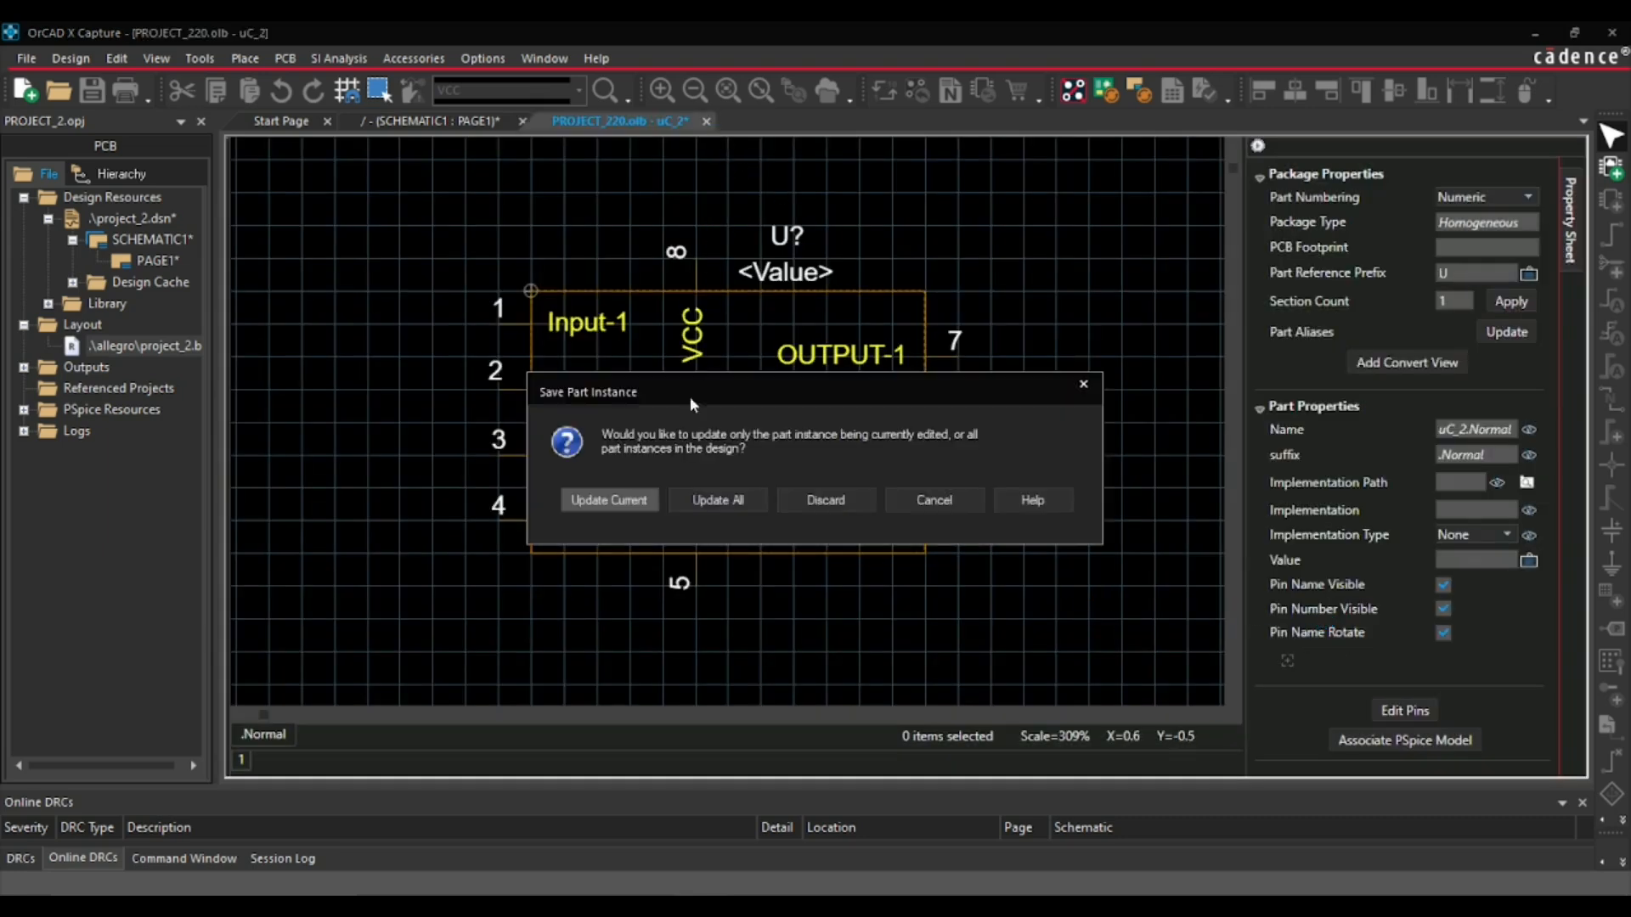
click(622, 501)
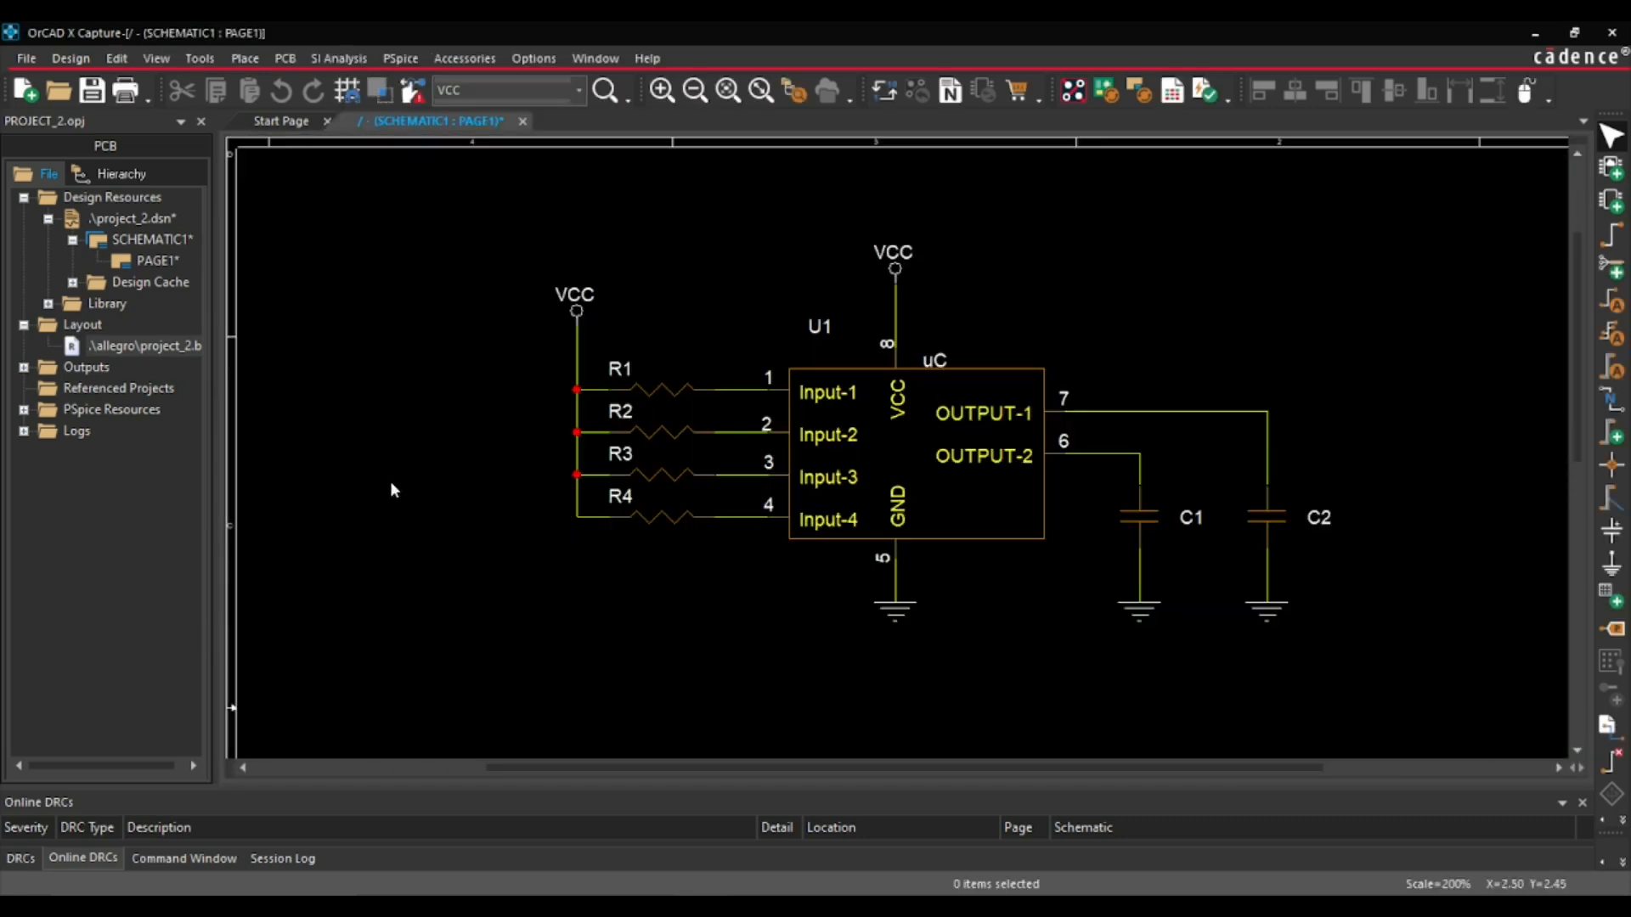
- Update the project_2.brd layout from the schematic and sync the changes
click(170, 345)
right_click(224, 345)
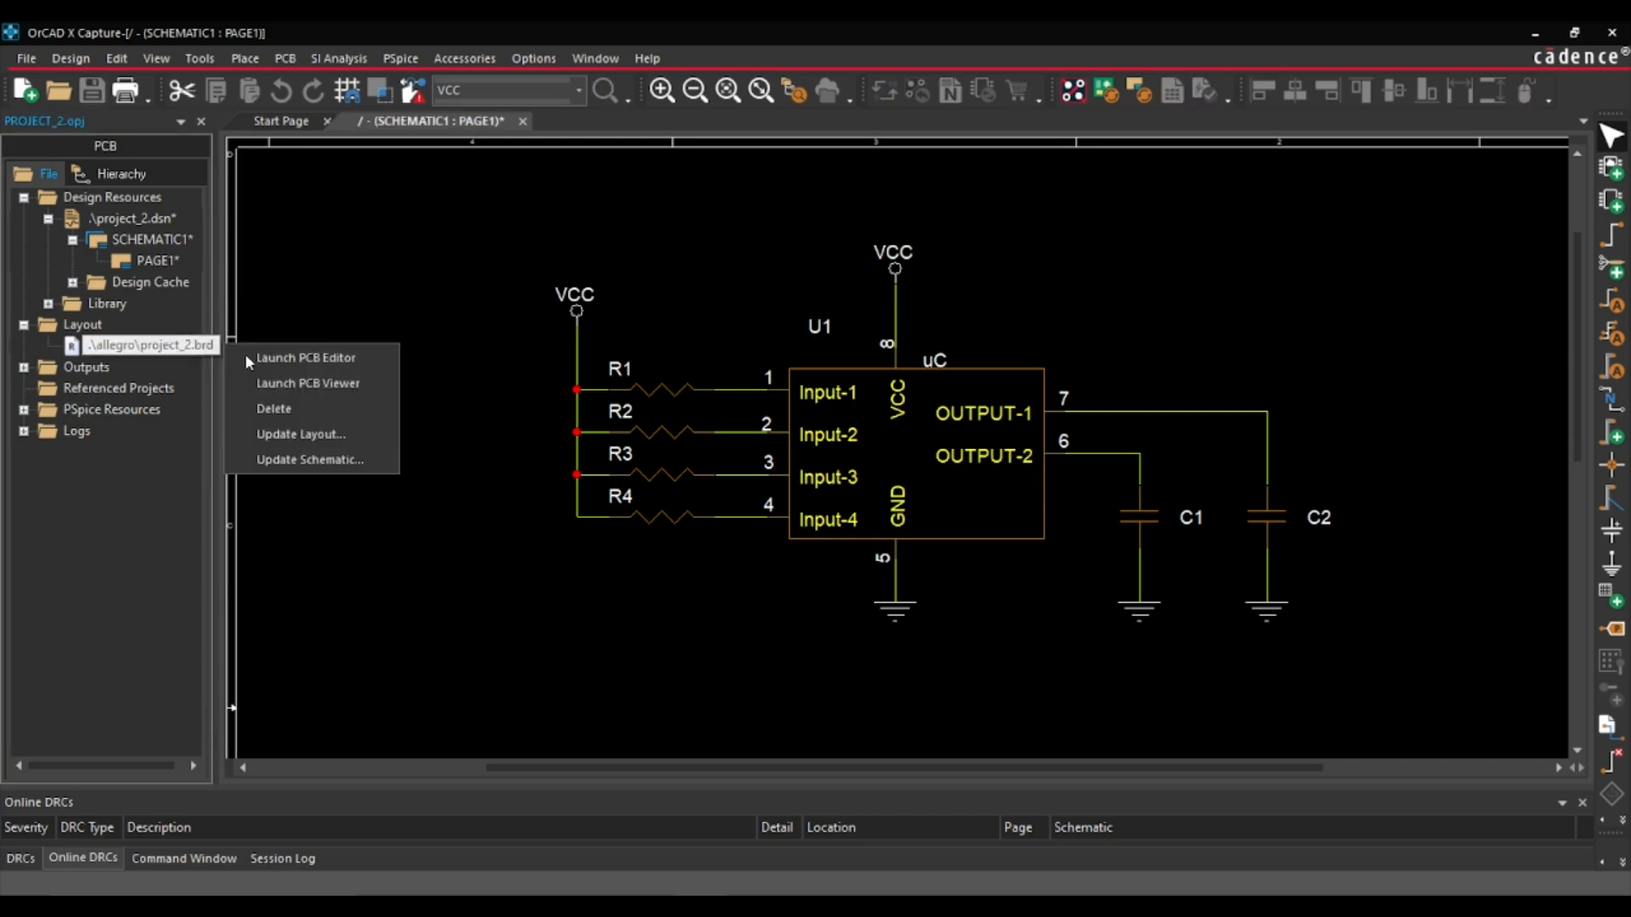
click(339, 436)
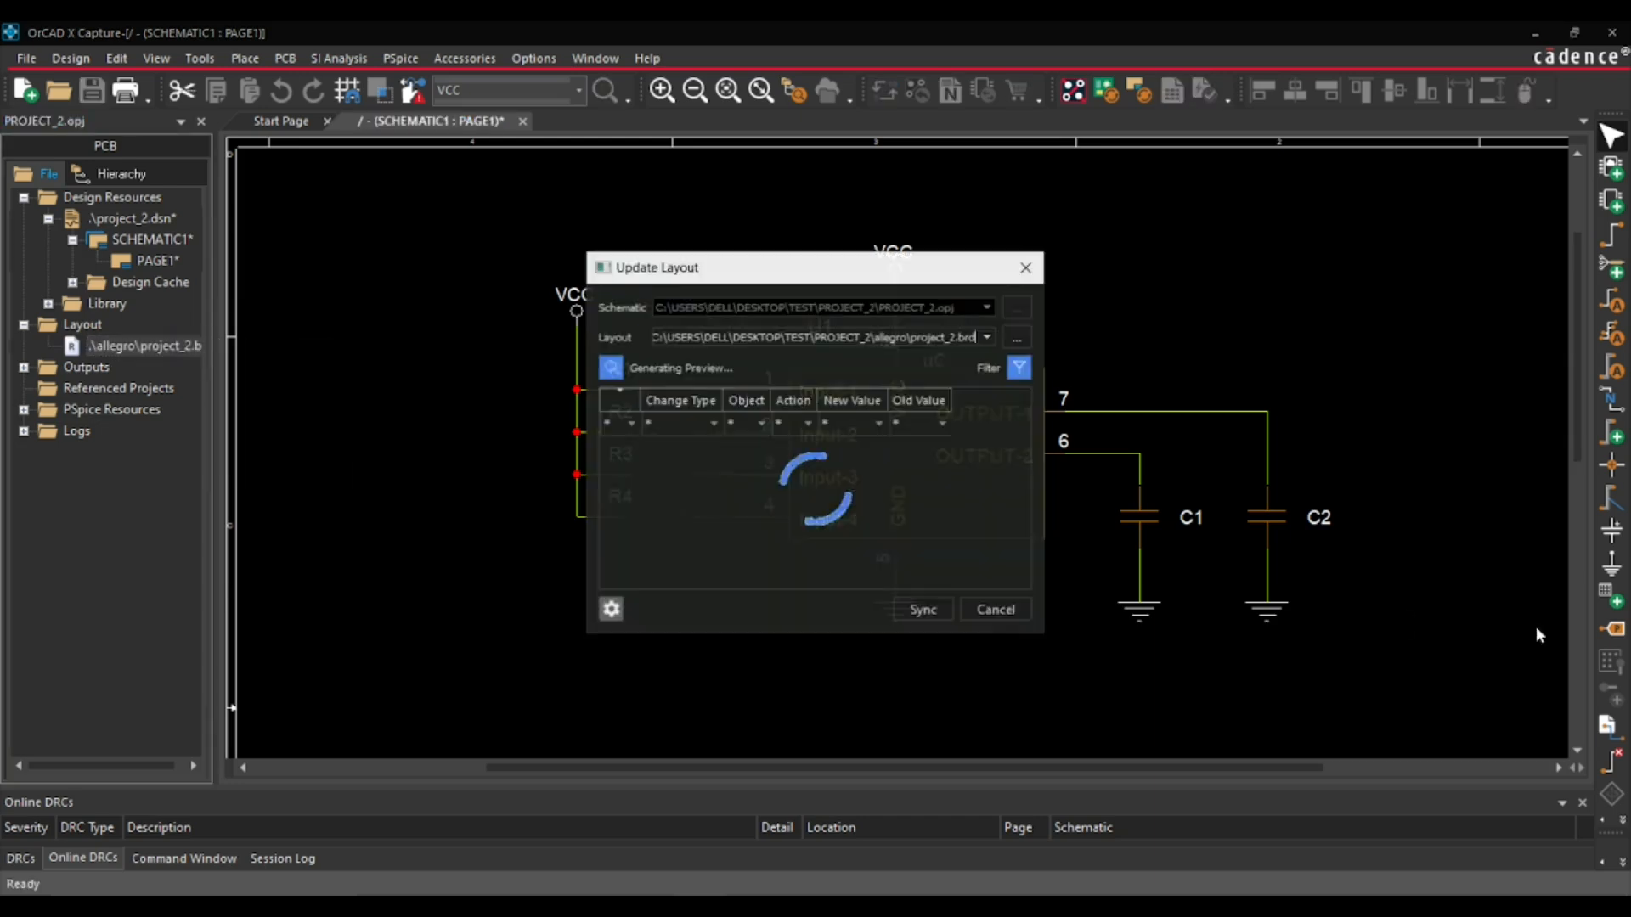
click(914, 617)
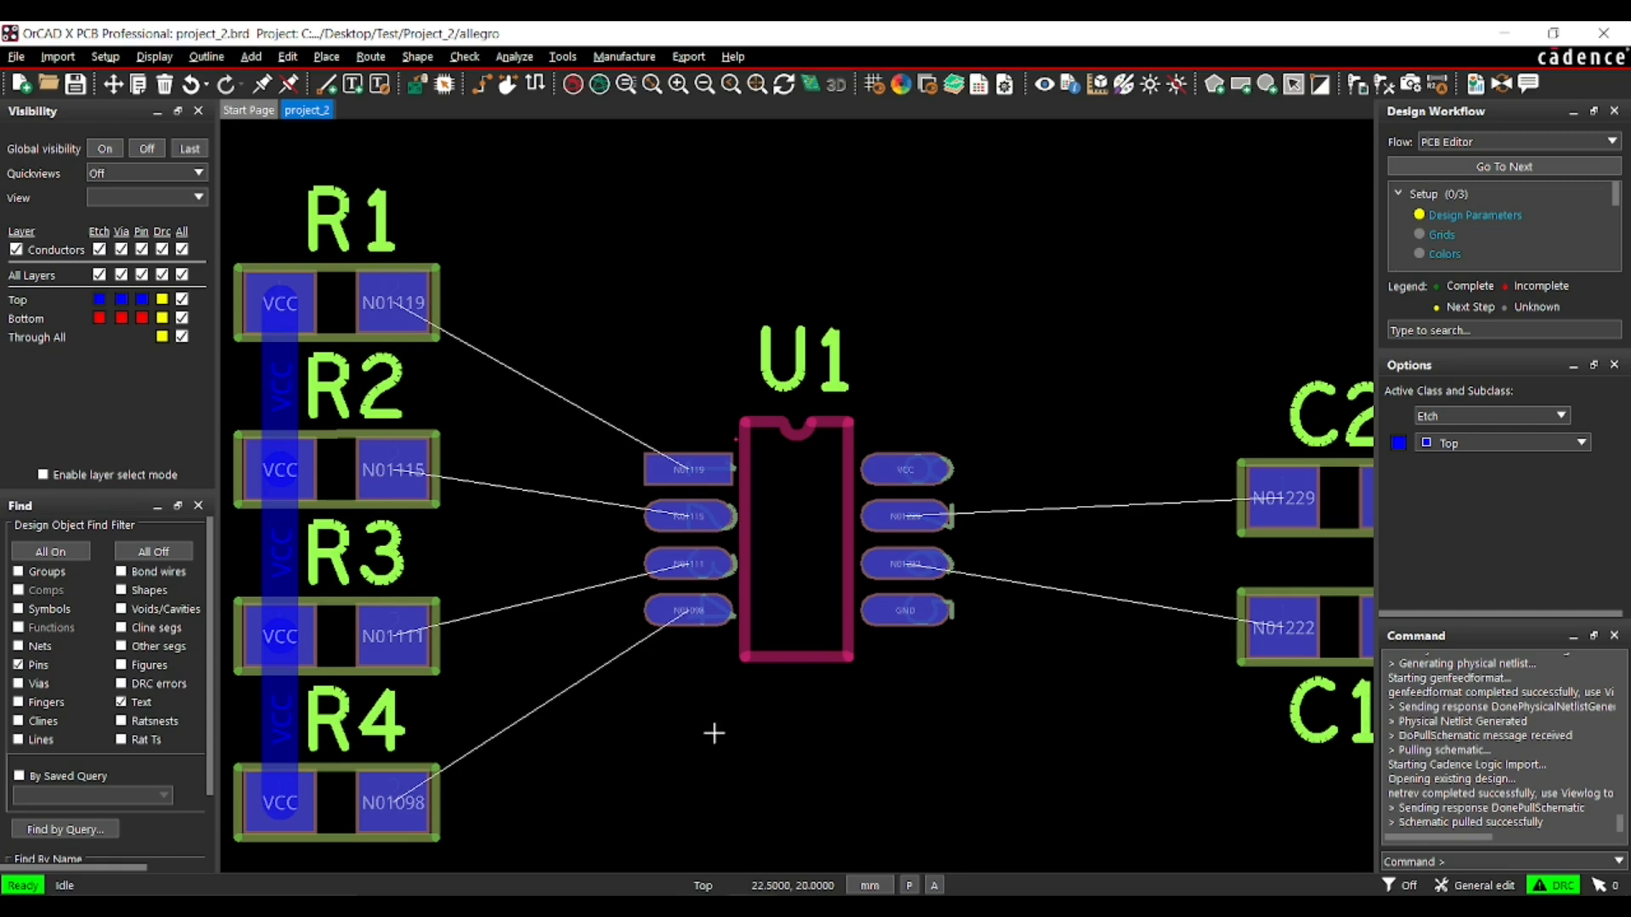
- Swap U1's input pins 1 and 3 in the layout with the pin Swap command
click(326, 56)
mouse_move(378, 224)
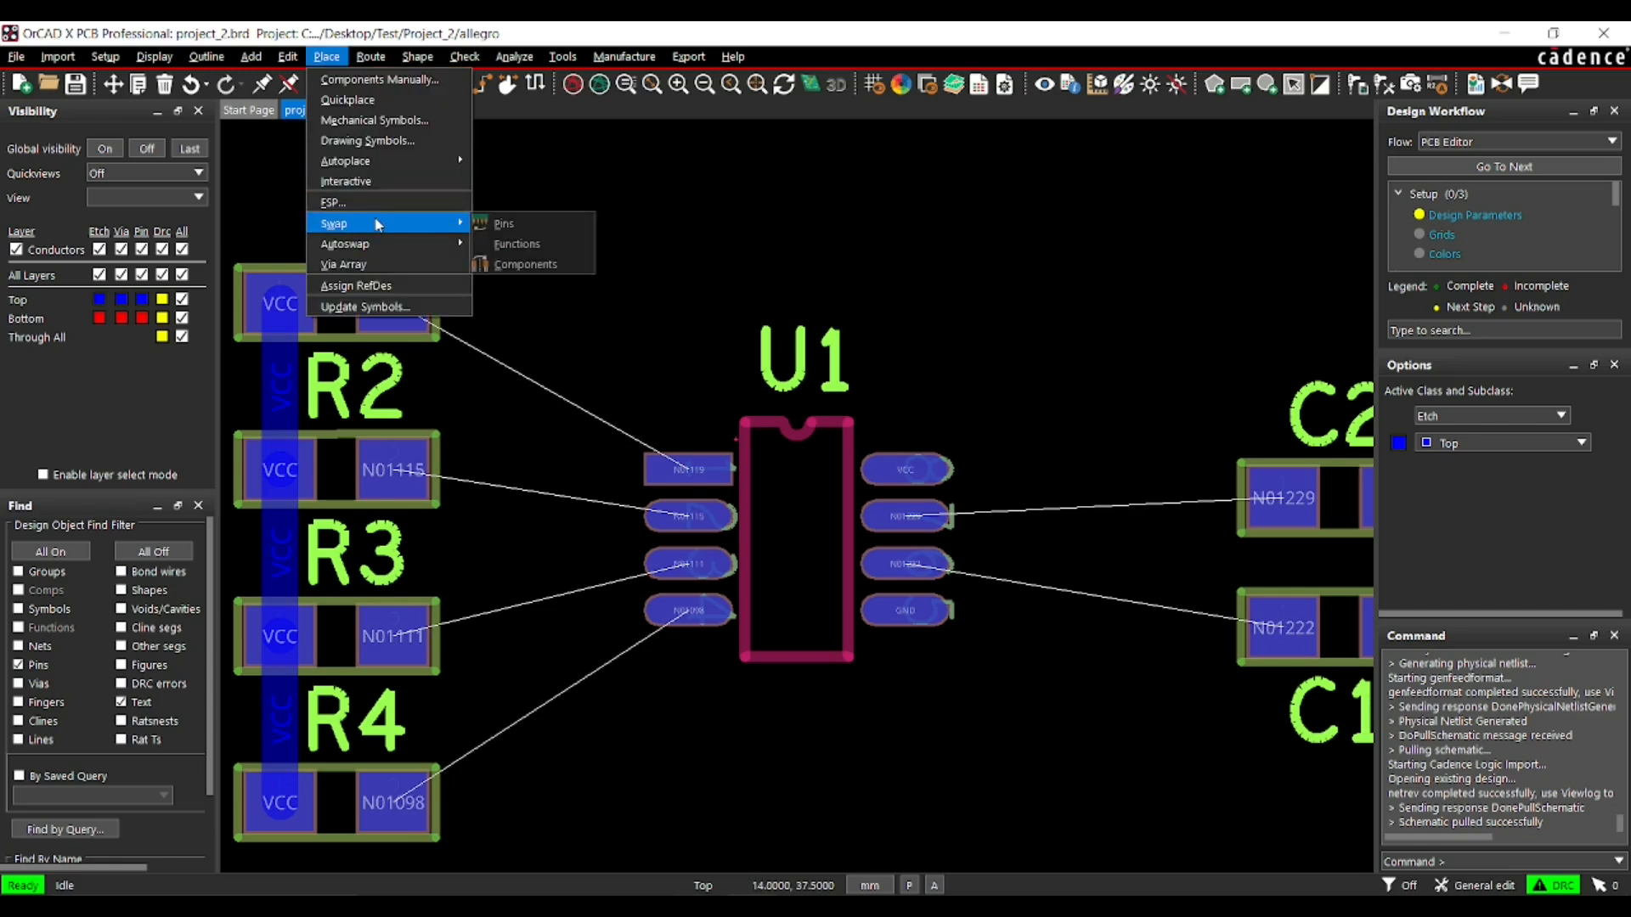
click(504, 224)
click(689, 469)
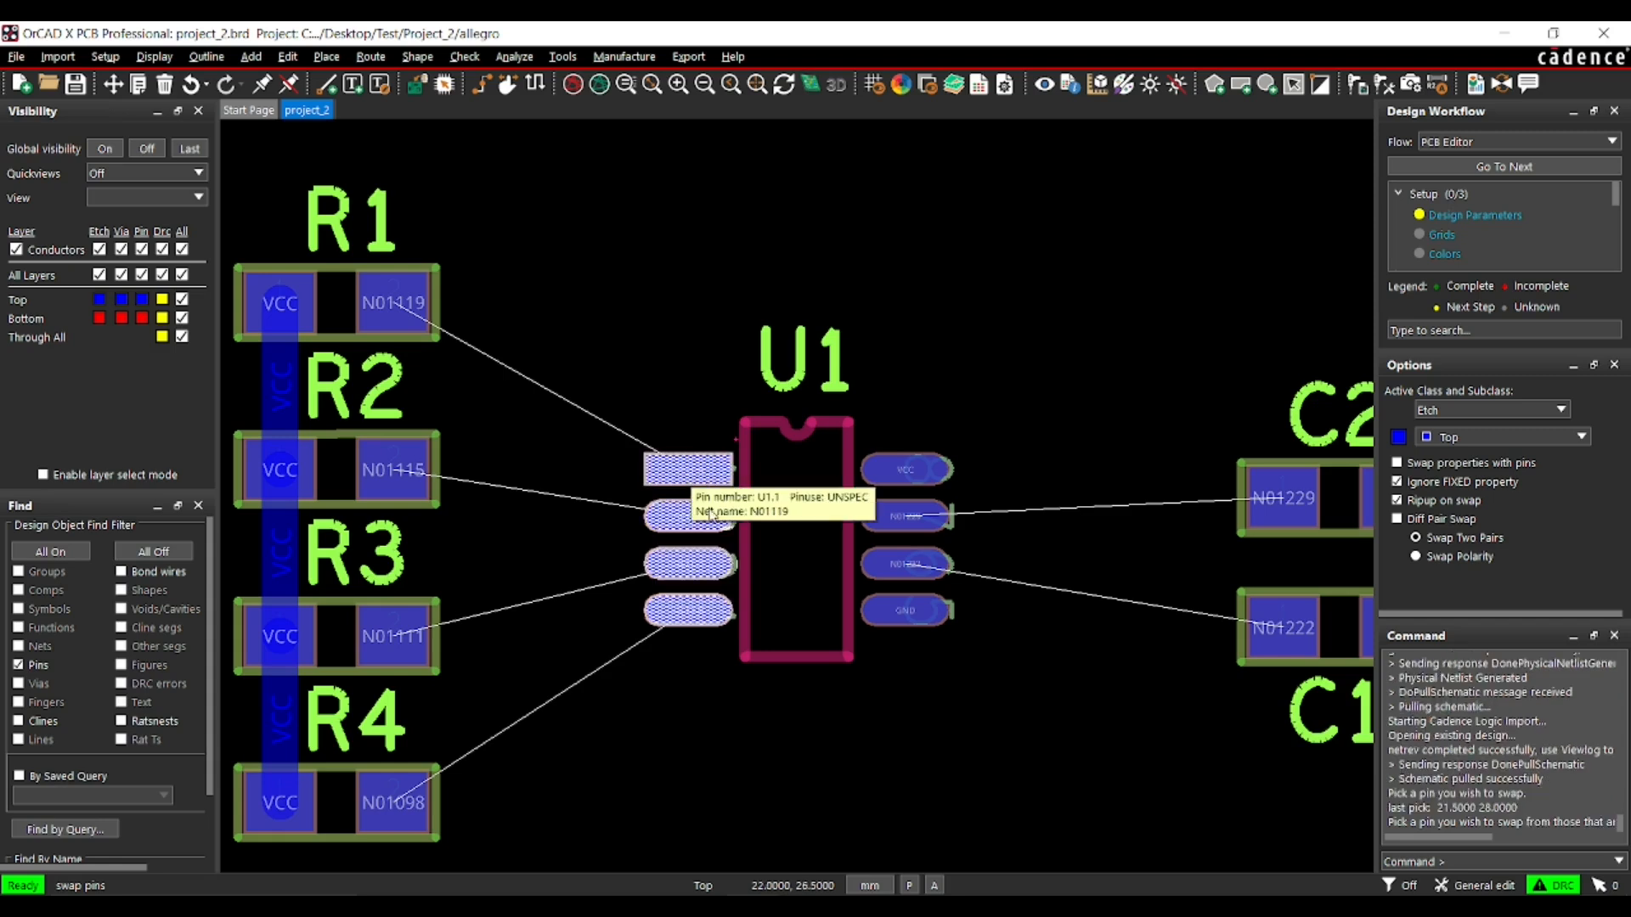
click(691, 564)
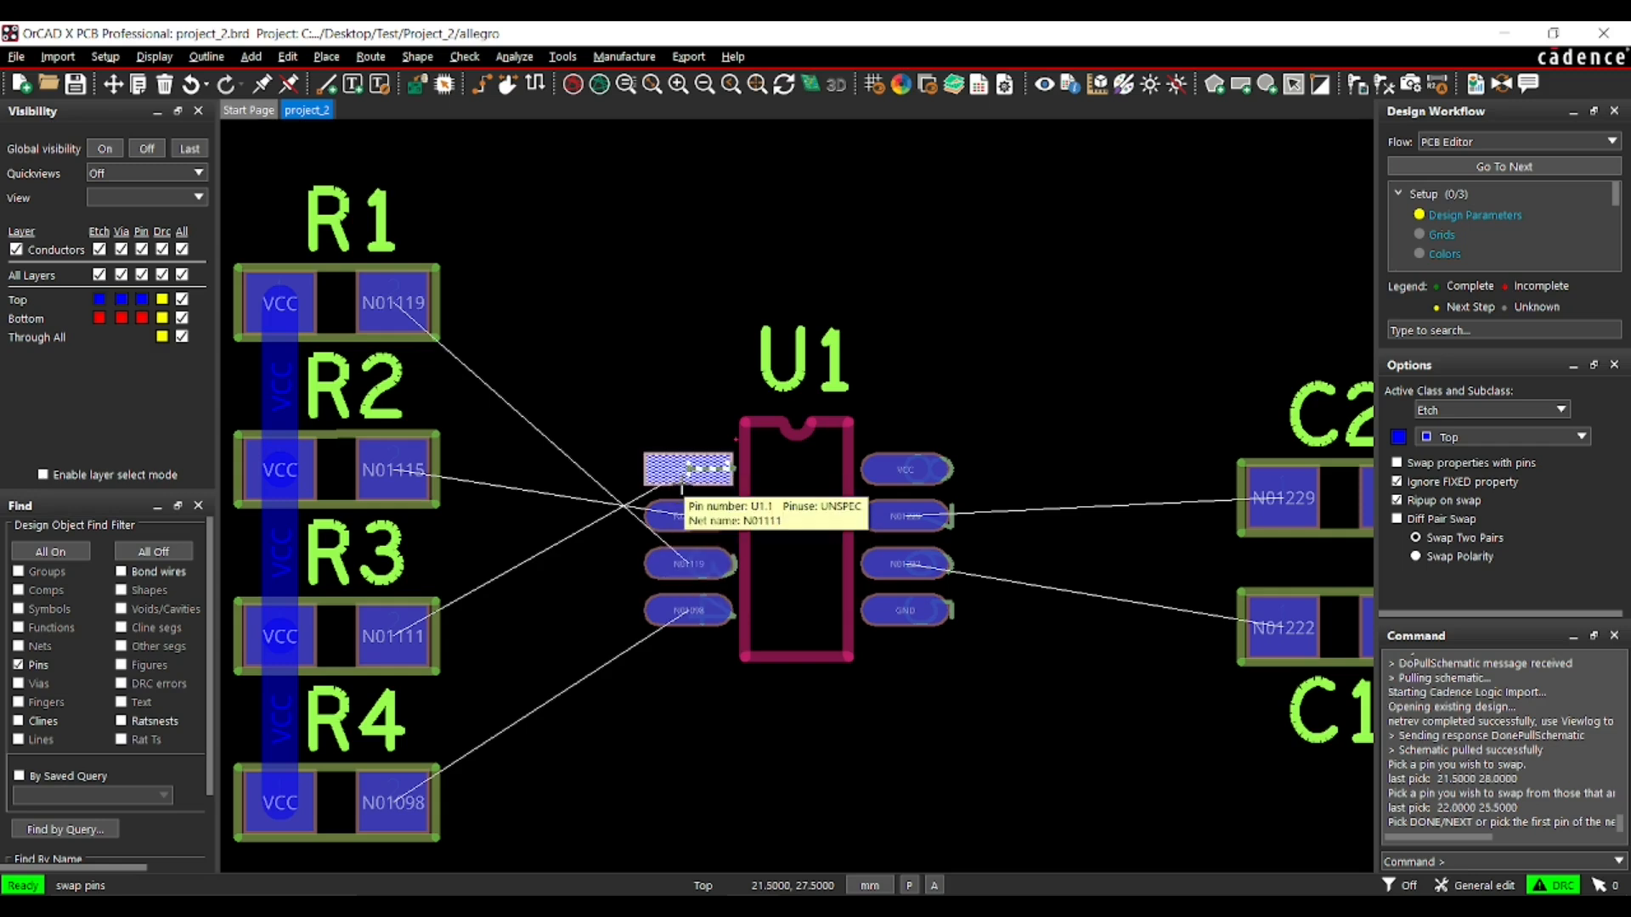
- Return U1's input nets to their original order by swapping pins 3 and 2, 1 and 3, and 1 and 2
click(692, 561)
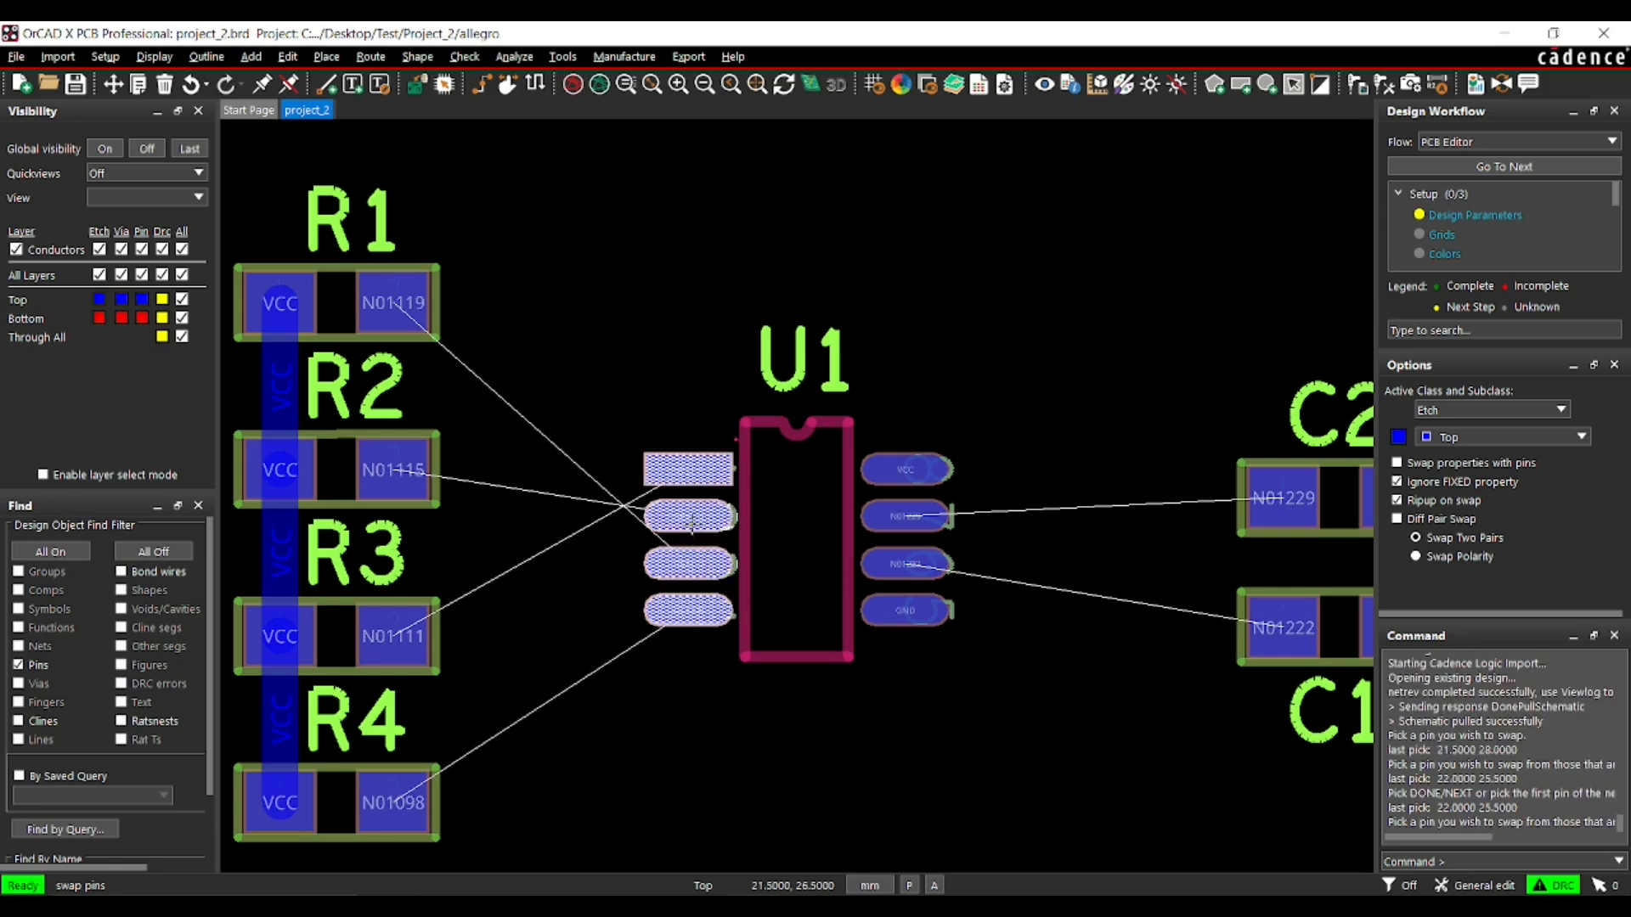
click(692, 522)
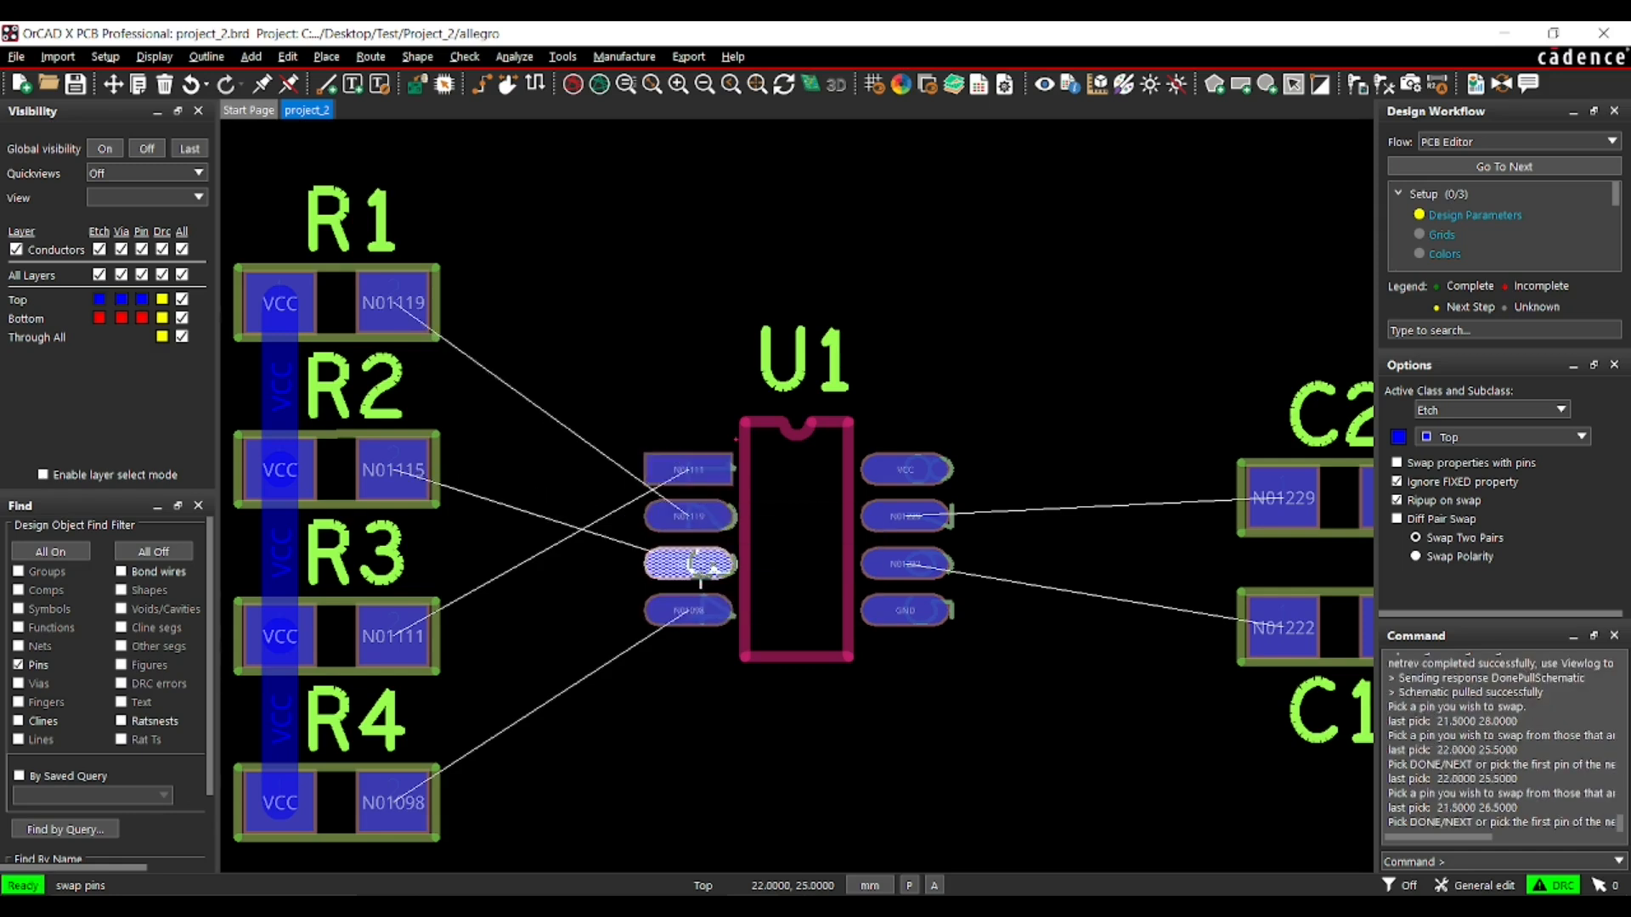
click(695, 472)
click(694, 562)
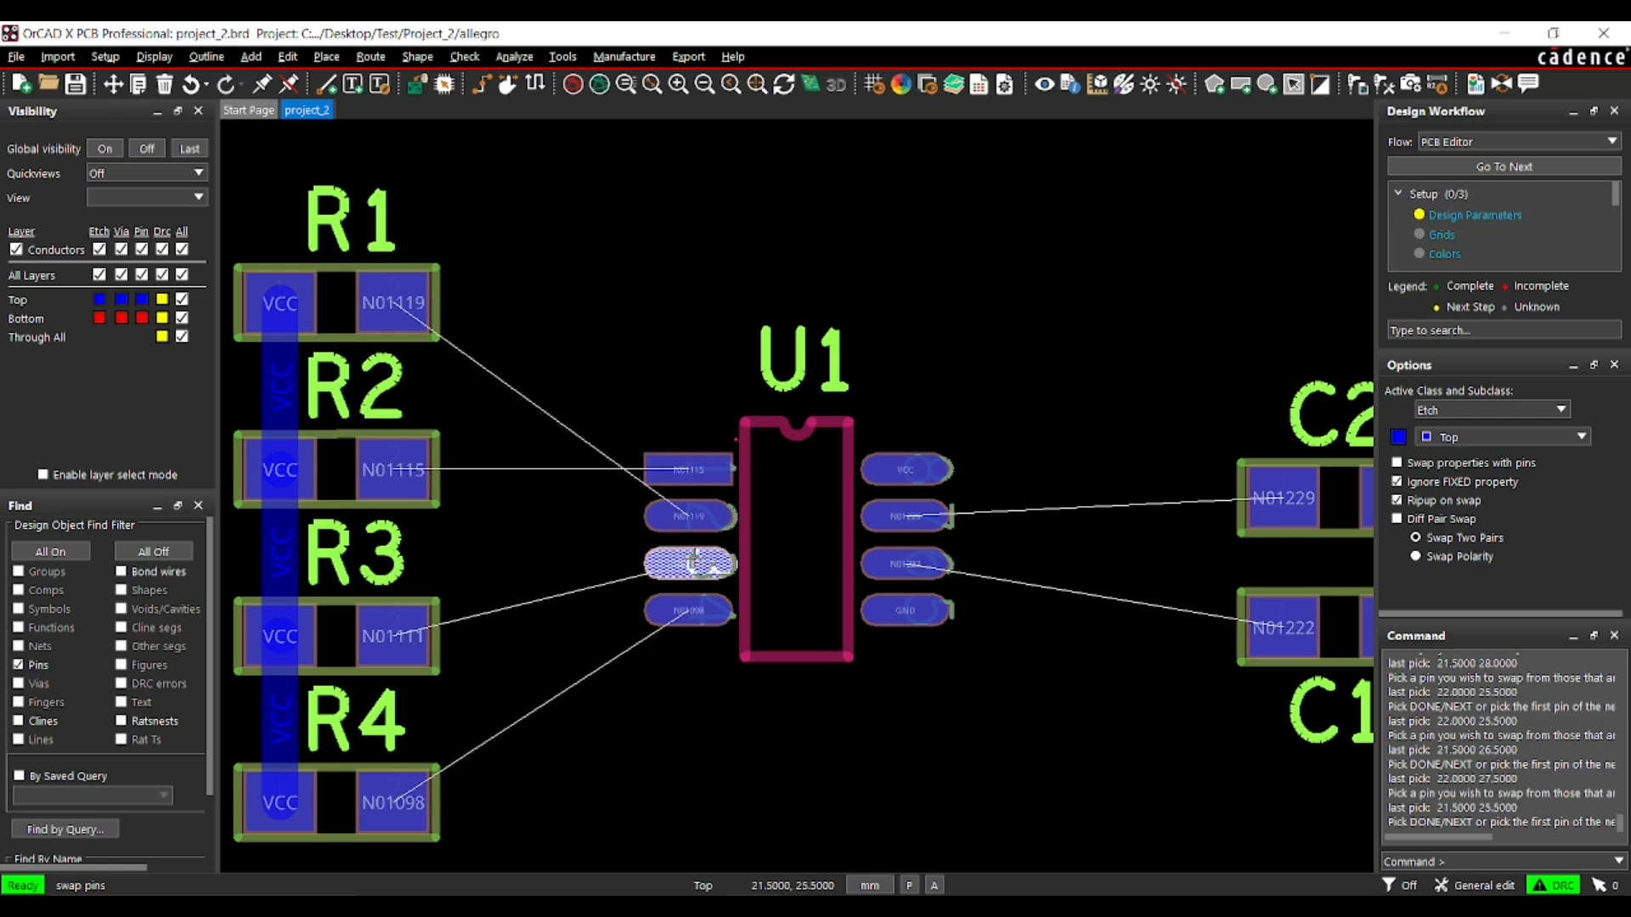
click(705, 463)
click(692, 518)
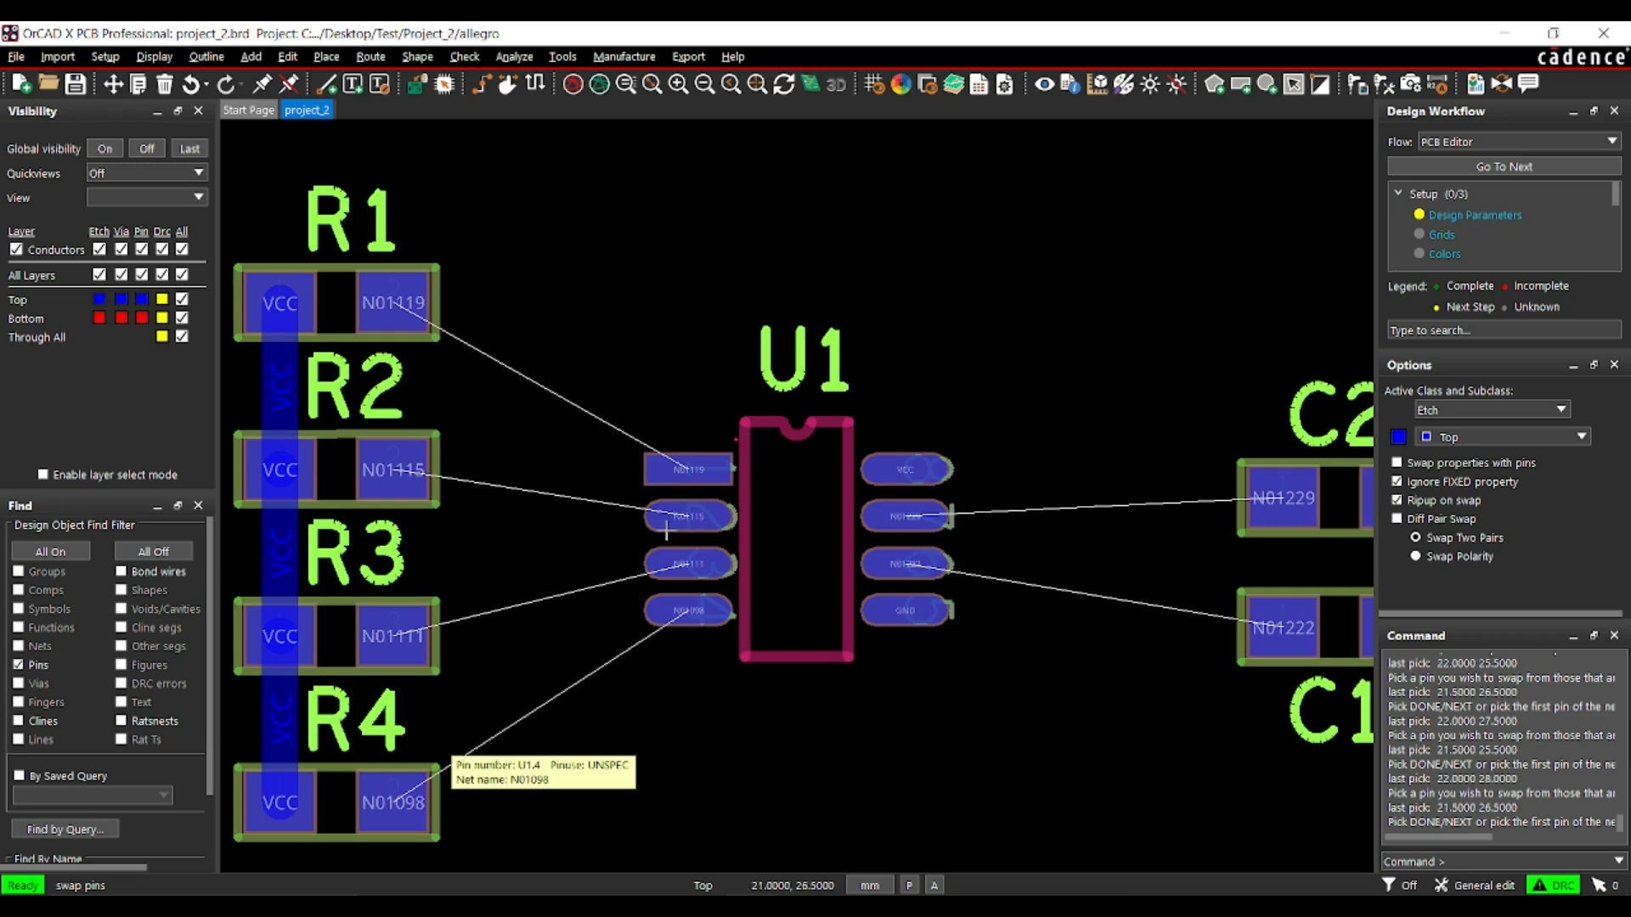
- Swap U1's input pins 1 and 2
click(679, 479)
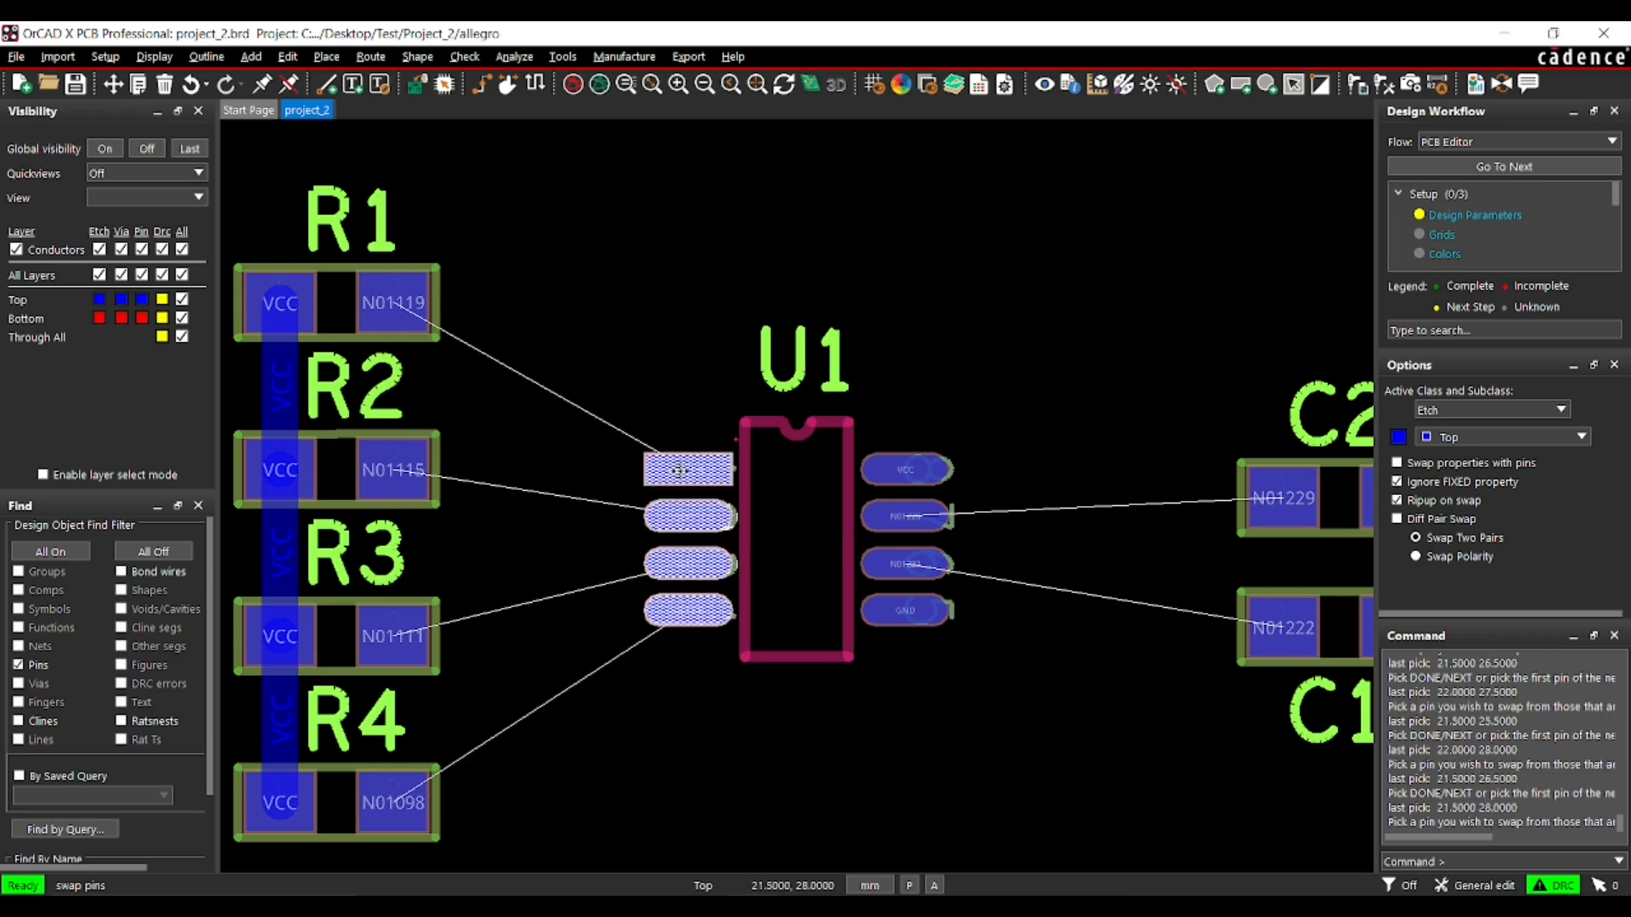
click(665, 520)
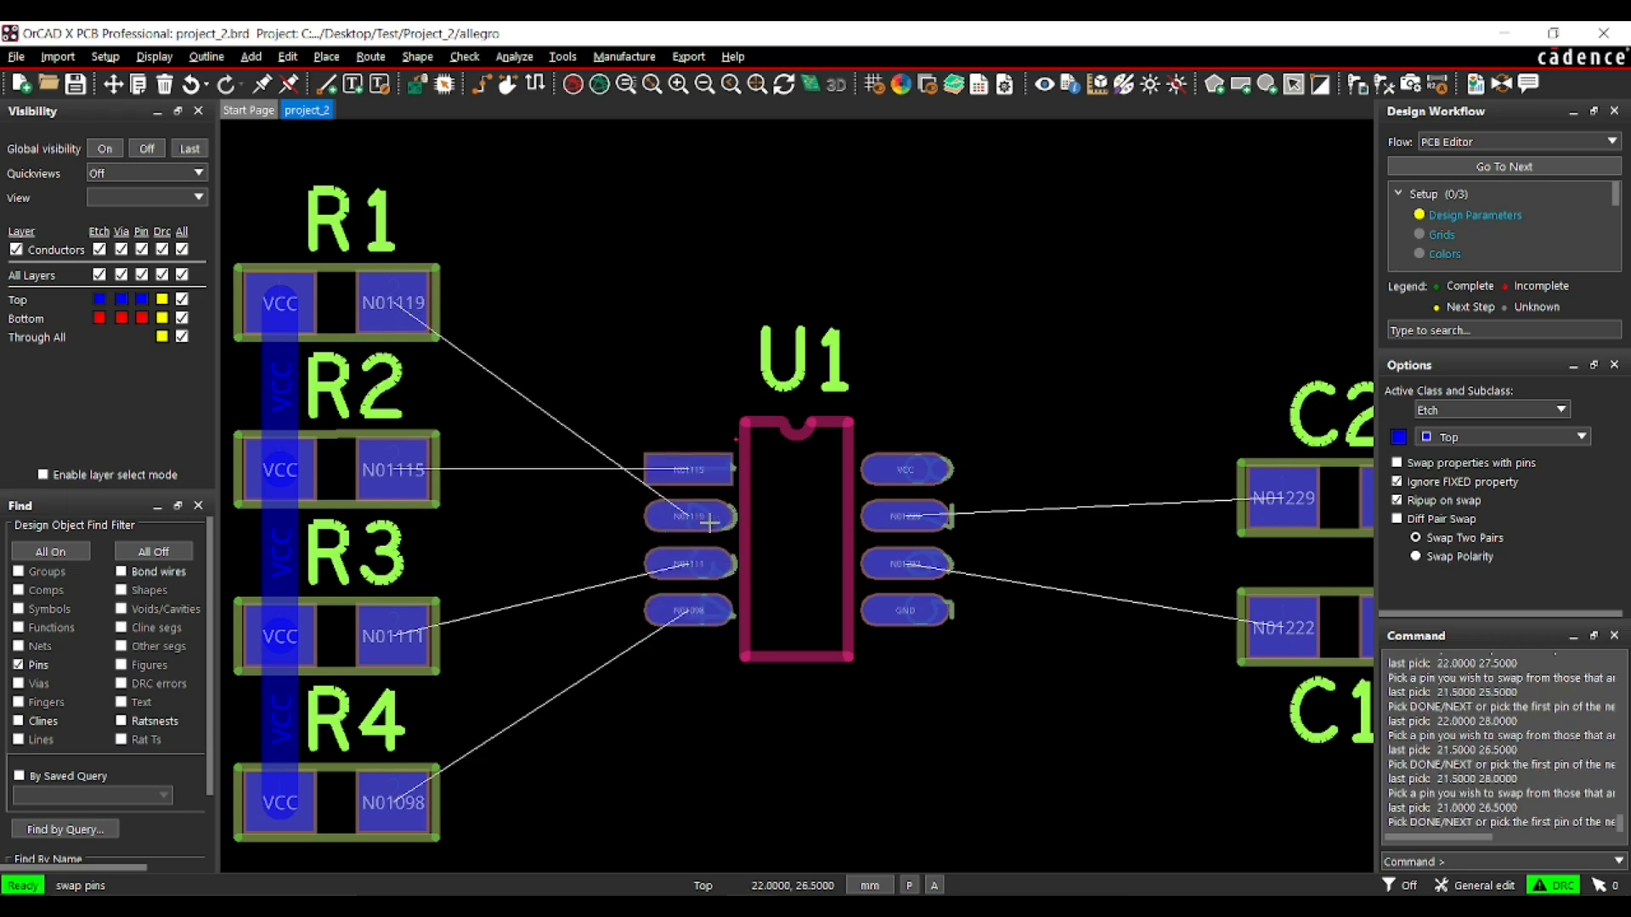
- Swap U1's output pins 7 and 6, and swap them back again
click(906, 519)
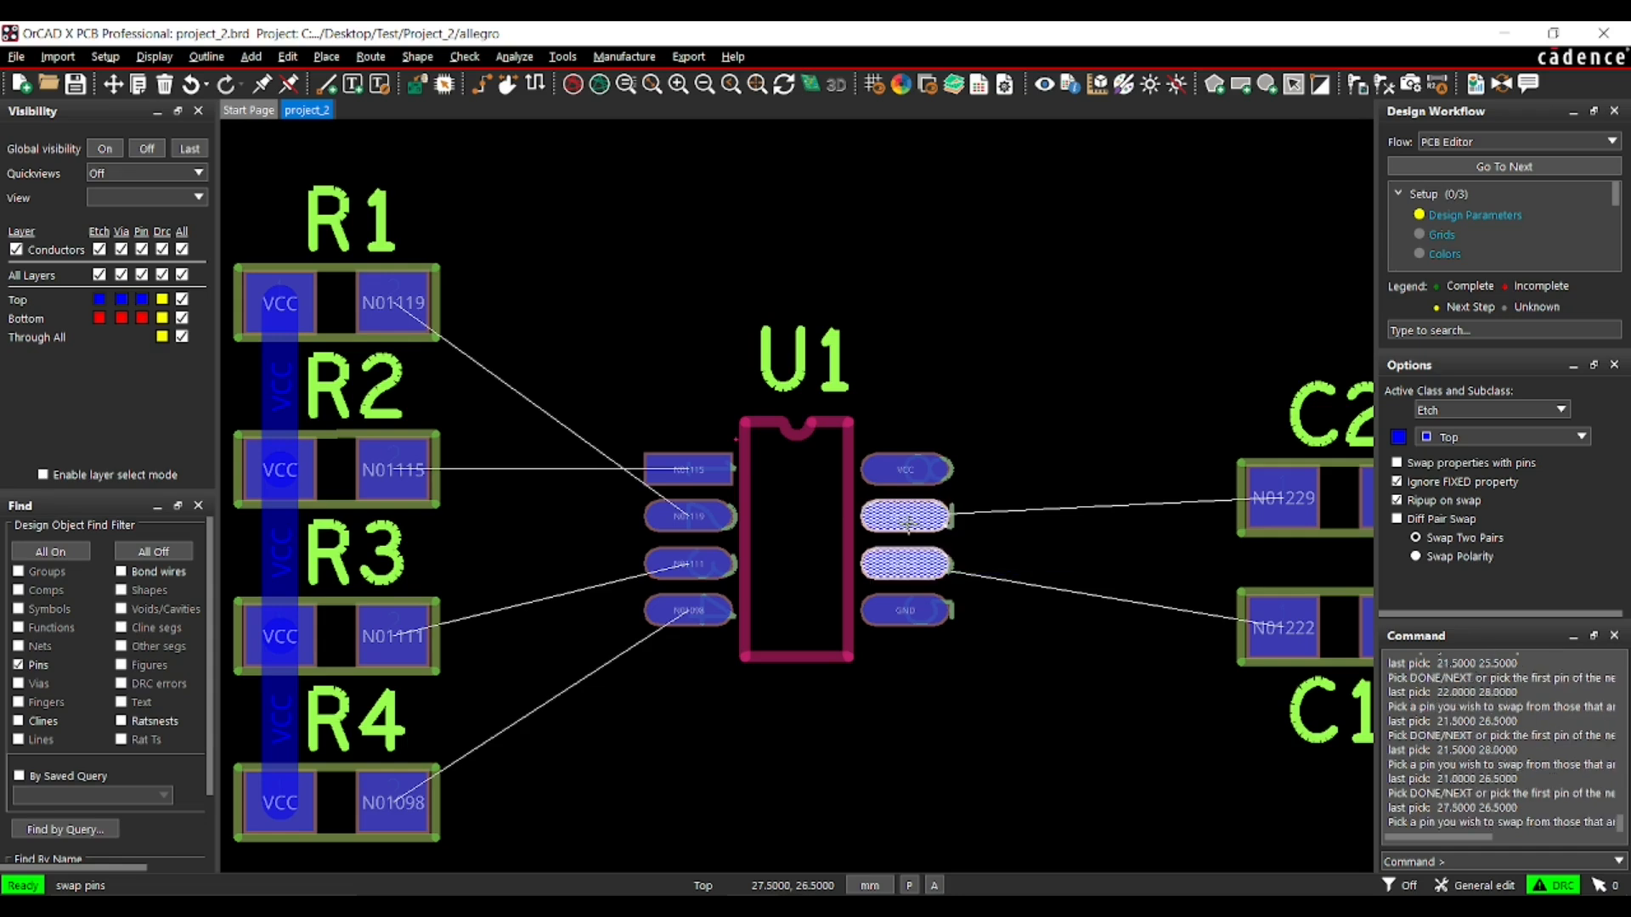
click(929, 564)
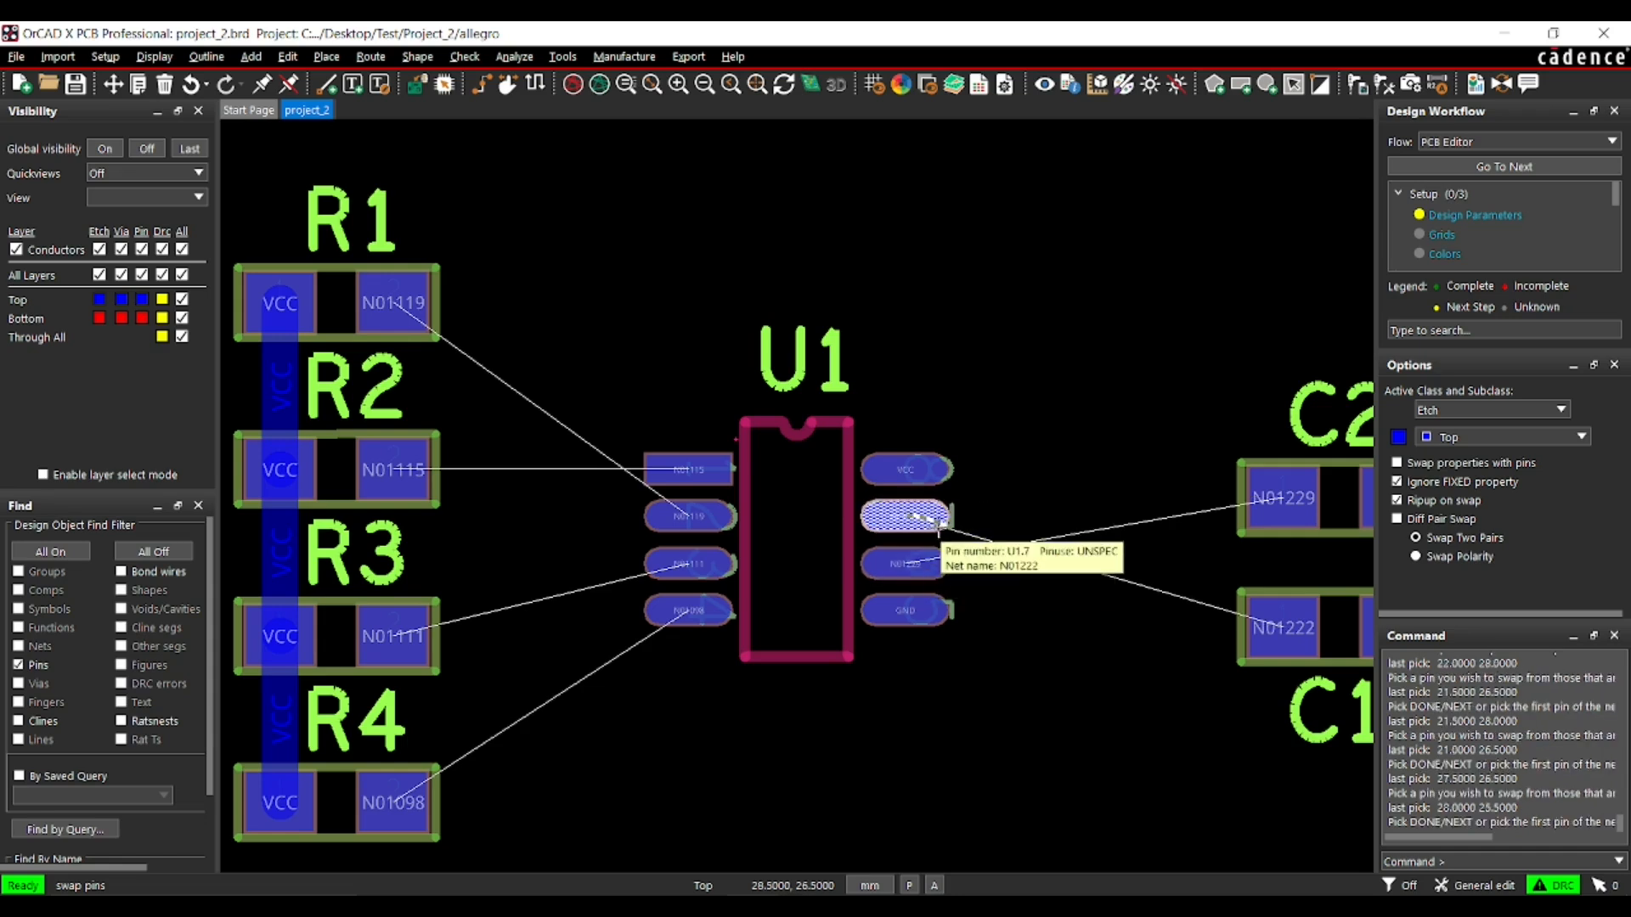
click(926, 518)
click(907, 563)
- Swap U1's output pins 7 and 6 in the layout and finish the Swap command
scroll(870, 537, down, 2)
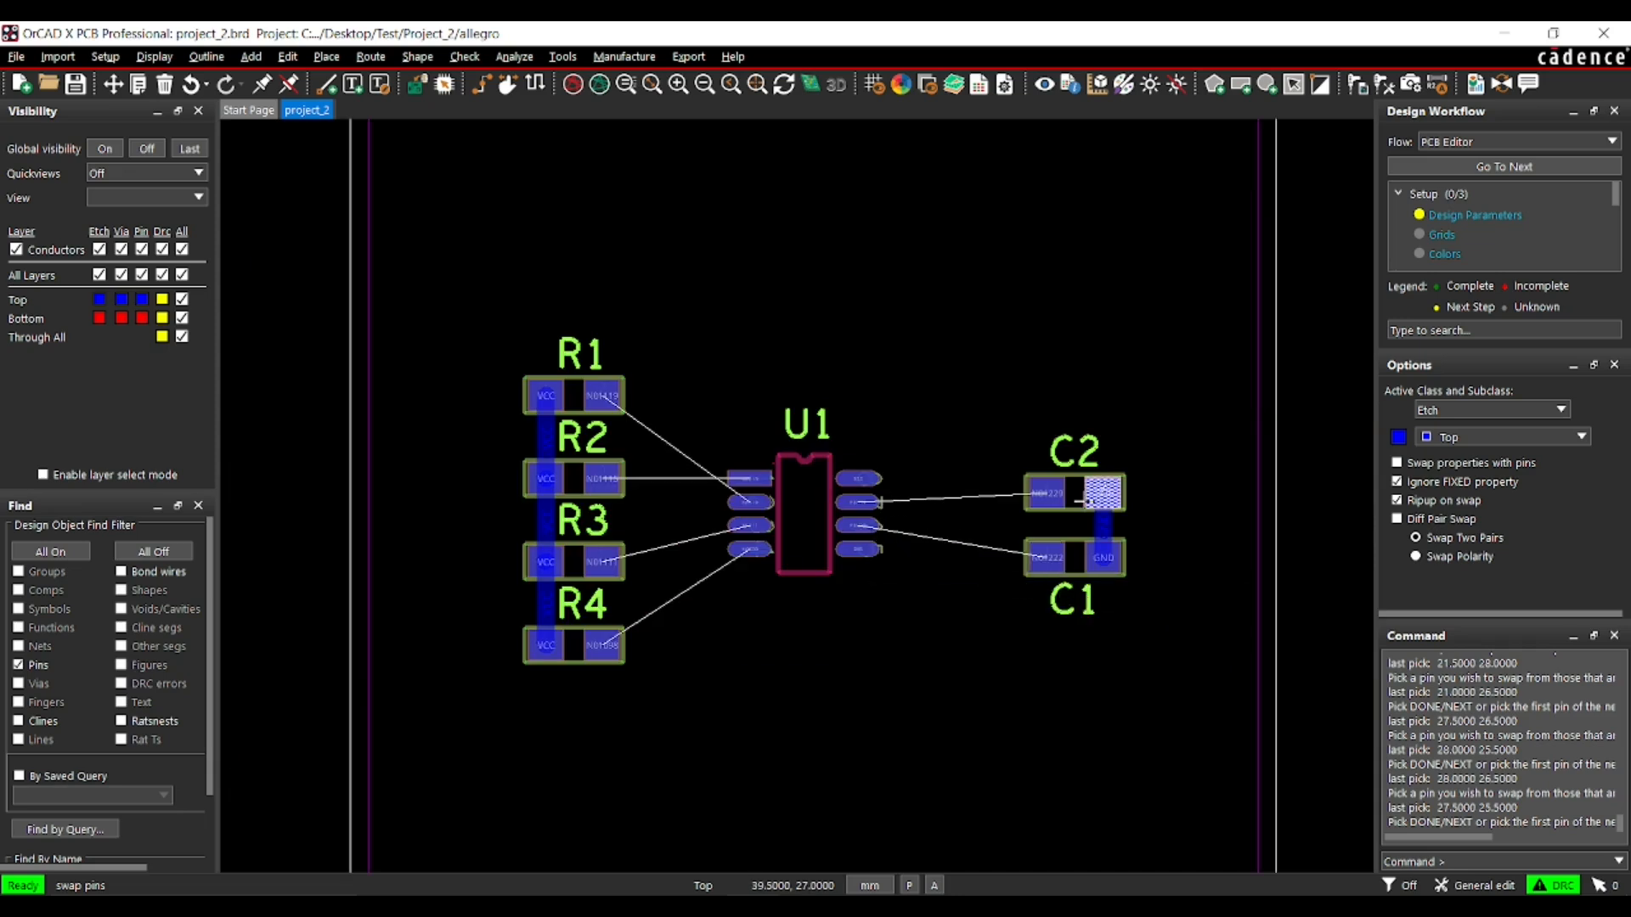
click(859, 512)
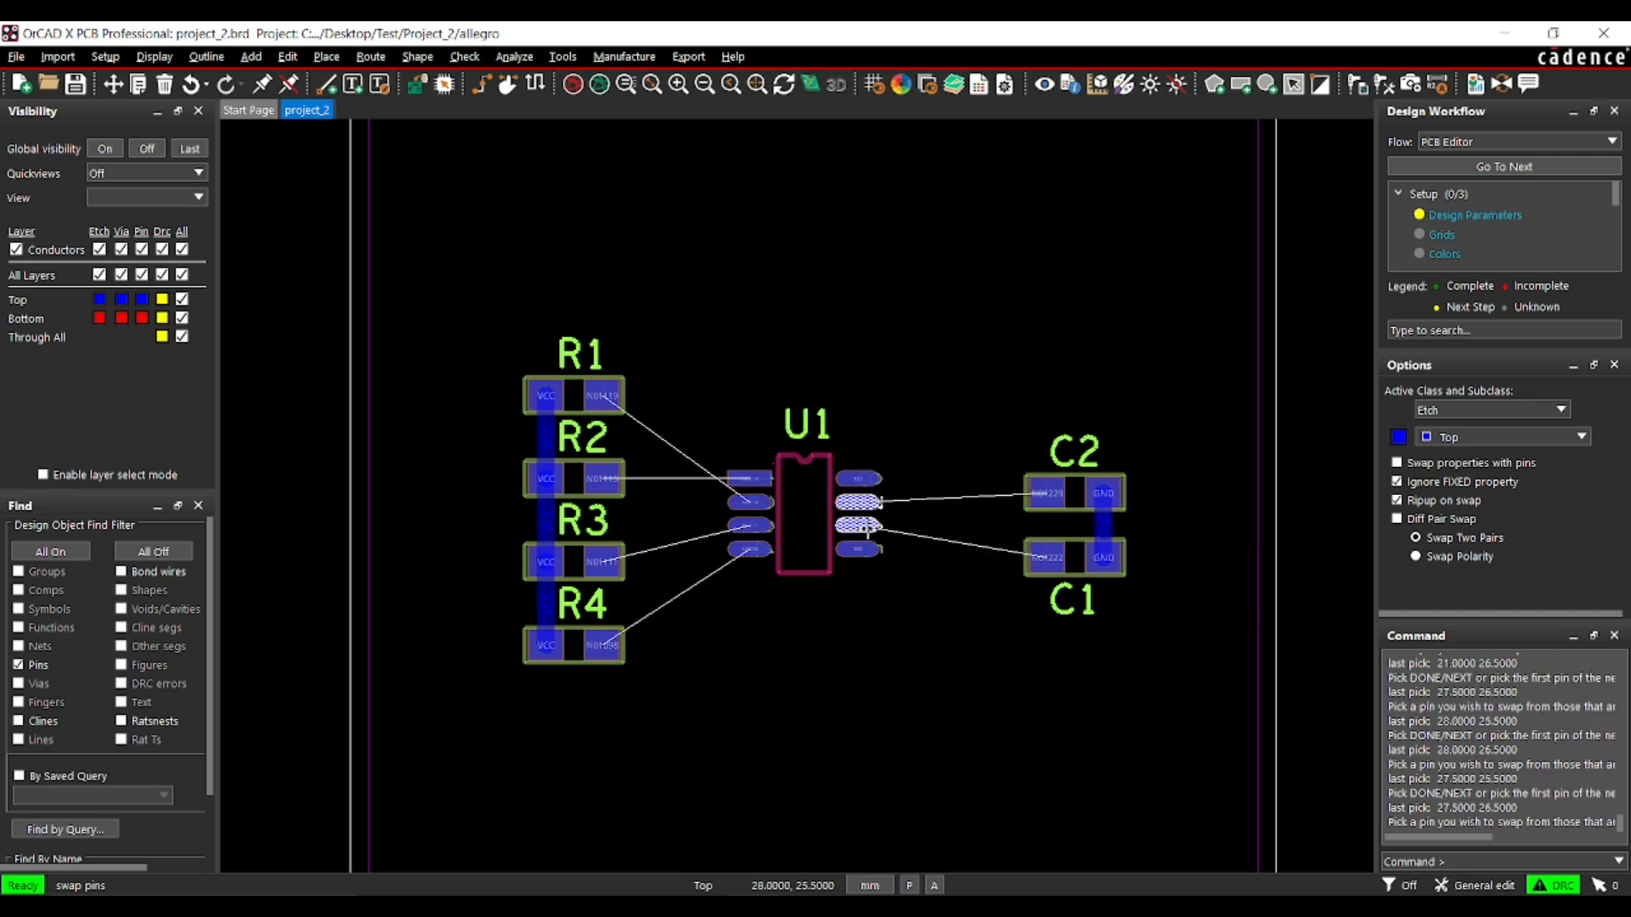
click(859, 525)
right_click(860, 397)
click(883, 415)
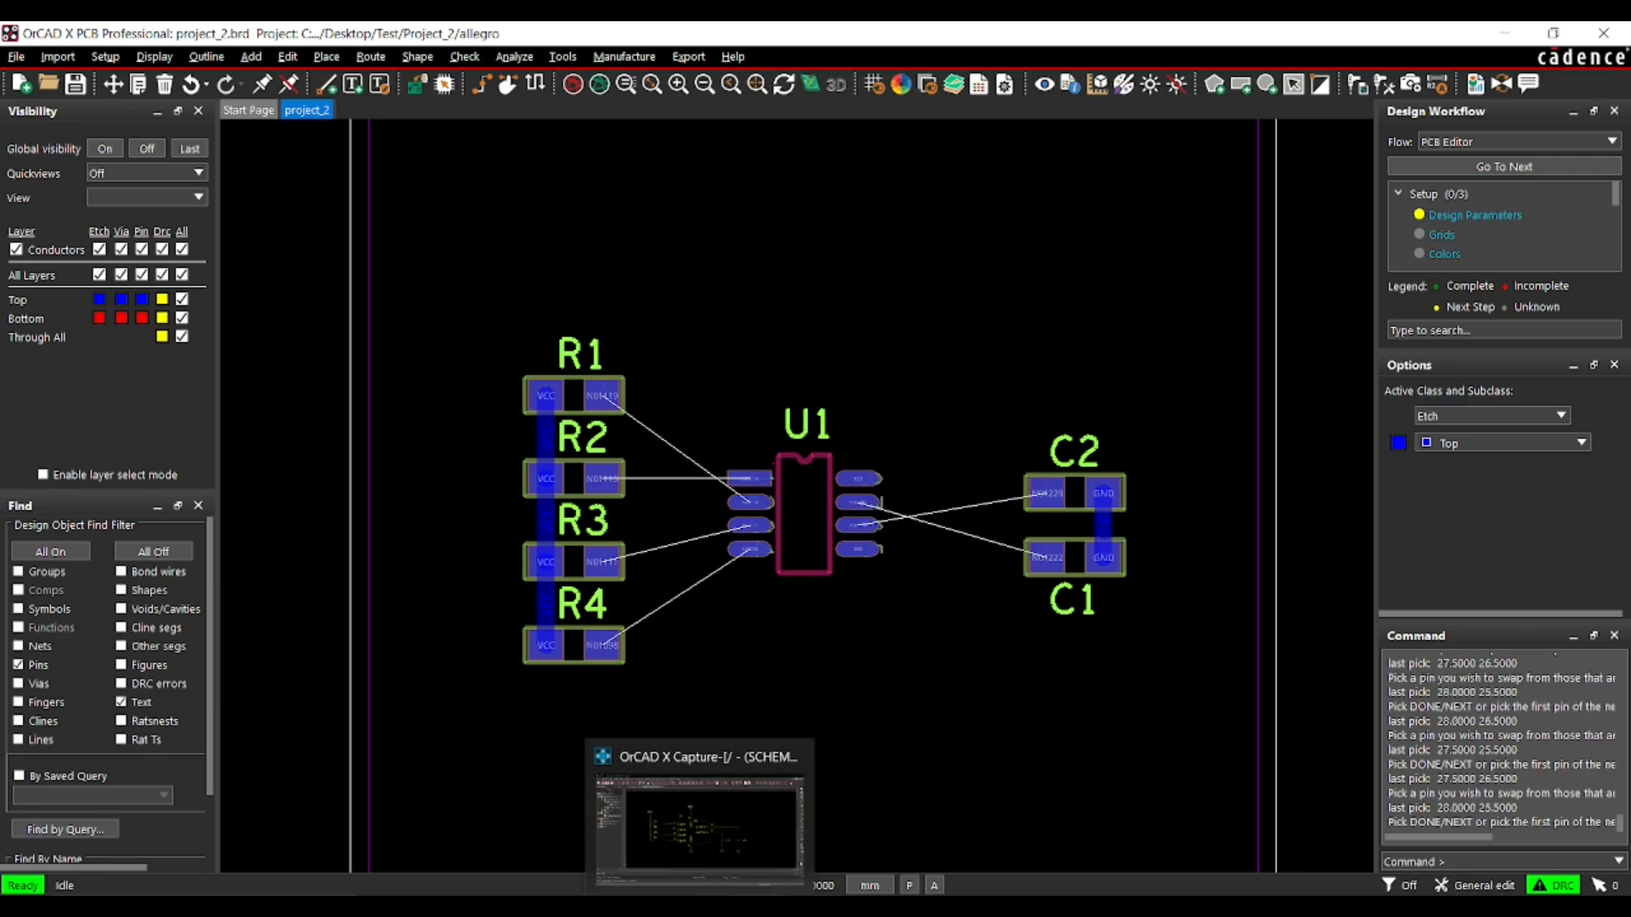
- Switch to OrCAD X Capture and update the schematic from project_2.brd, syncing the pin swaps of U1
click(752, 659)
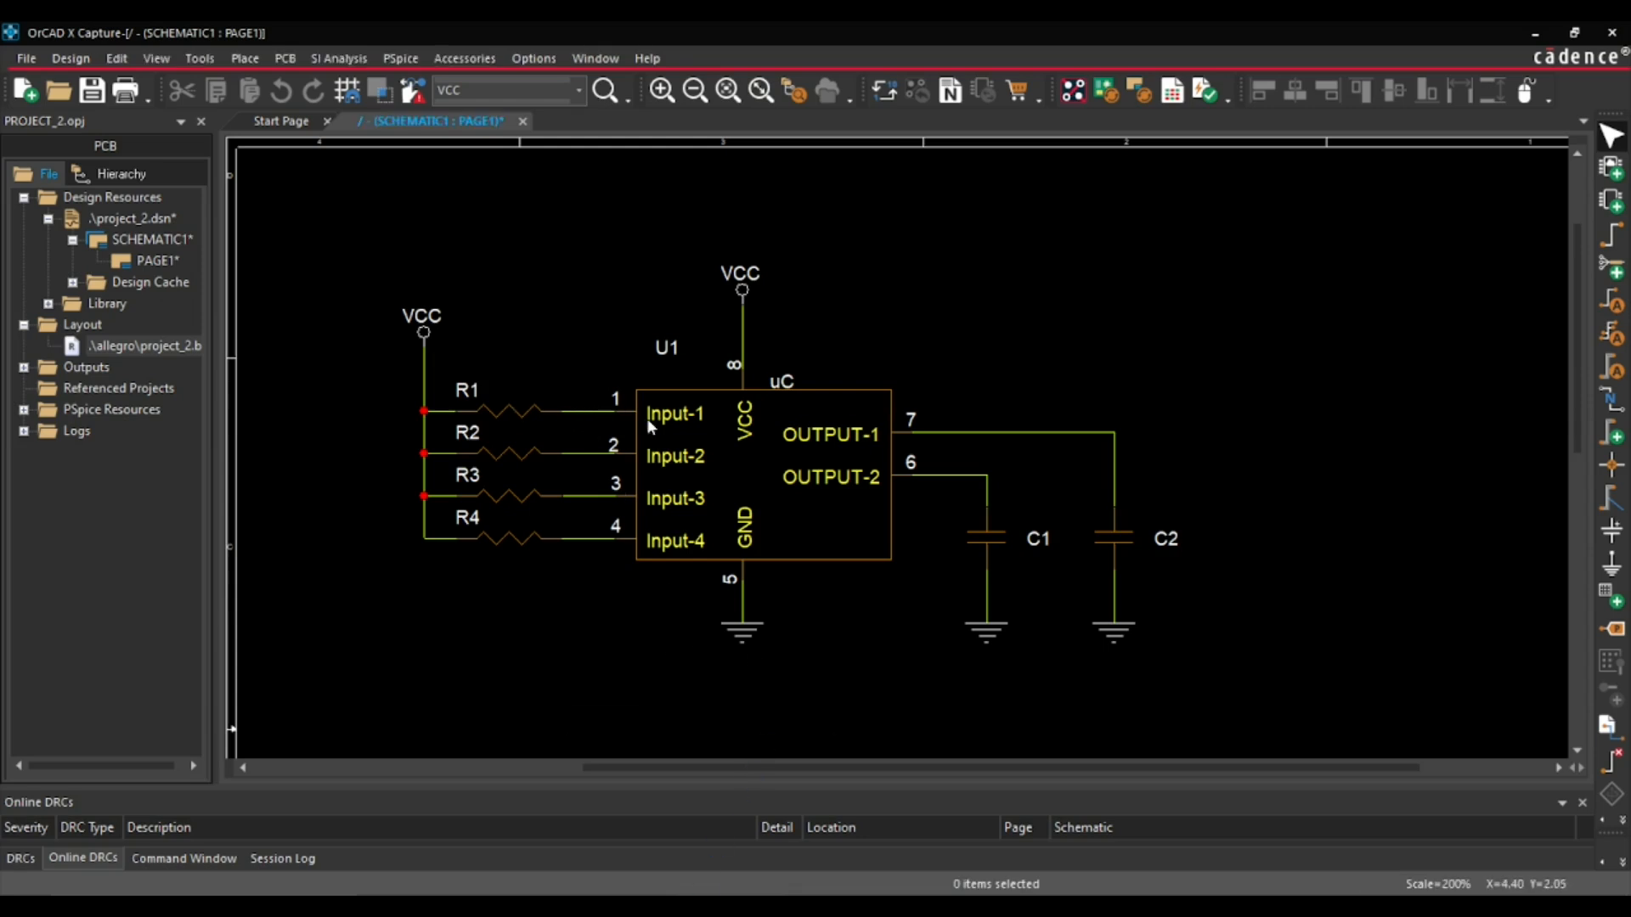
right_click(150, 350)
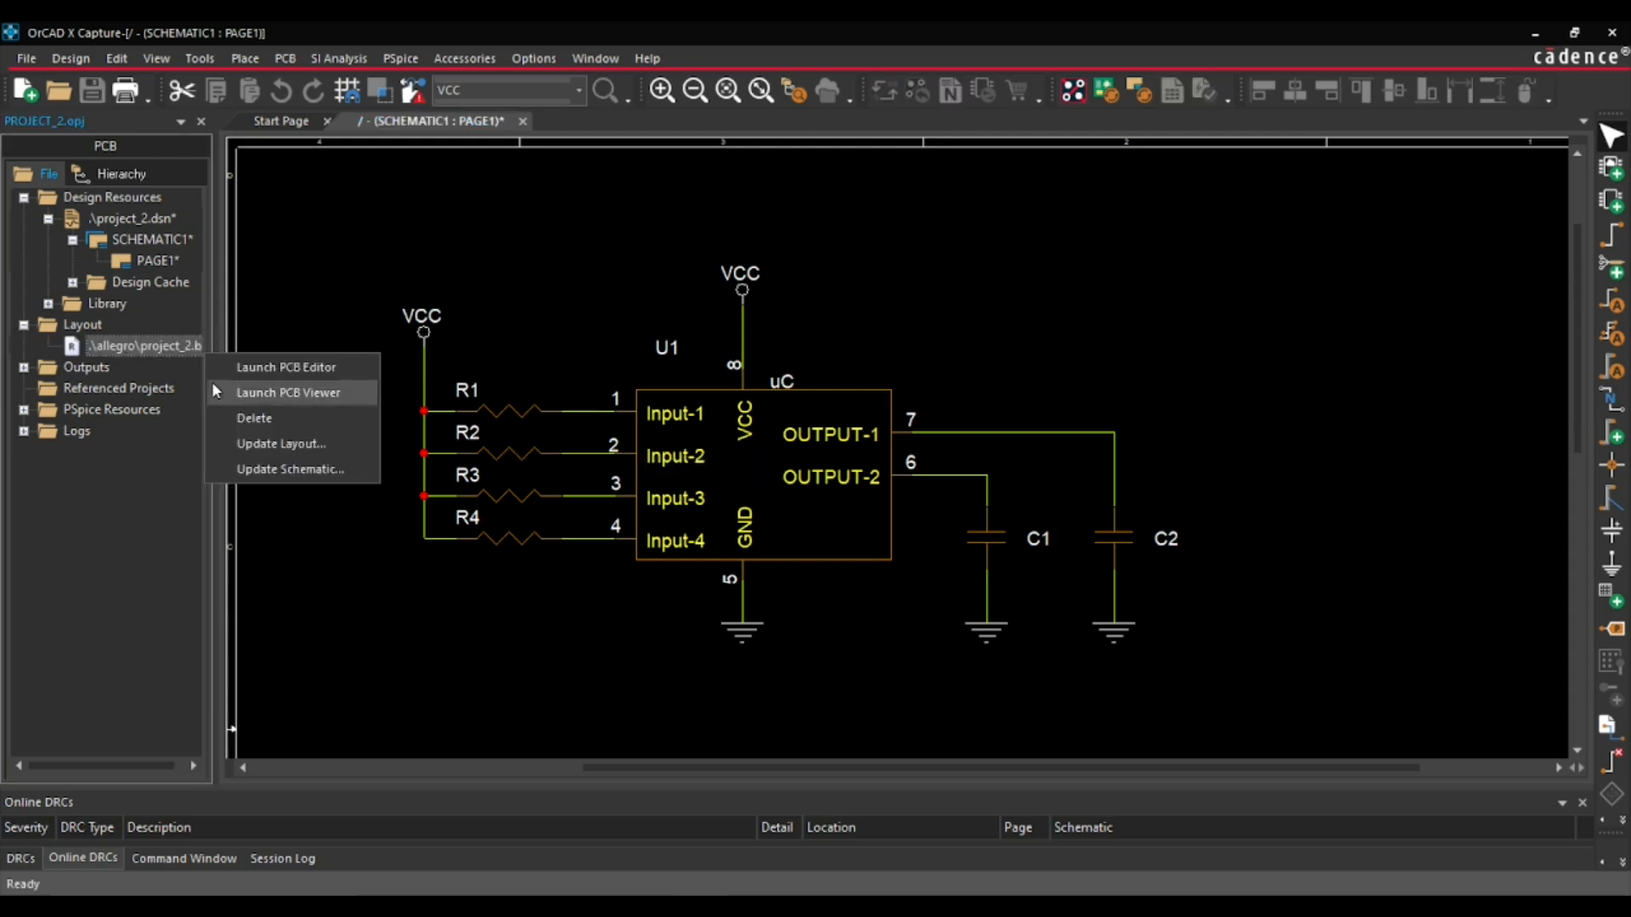
click(290, 469)
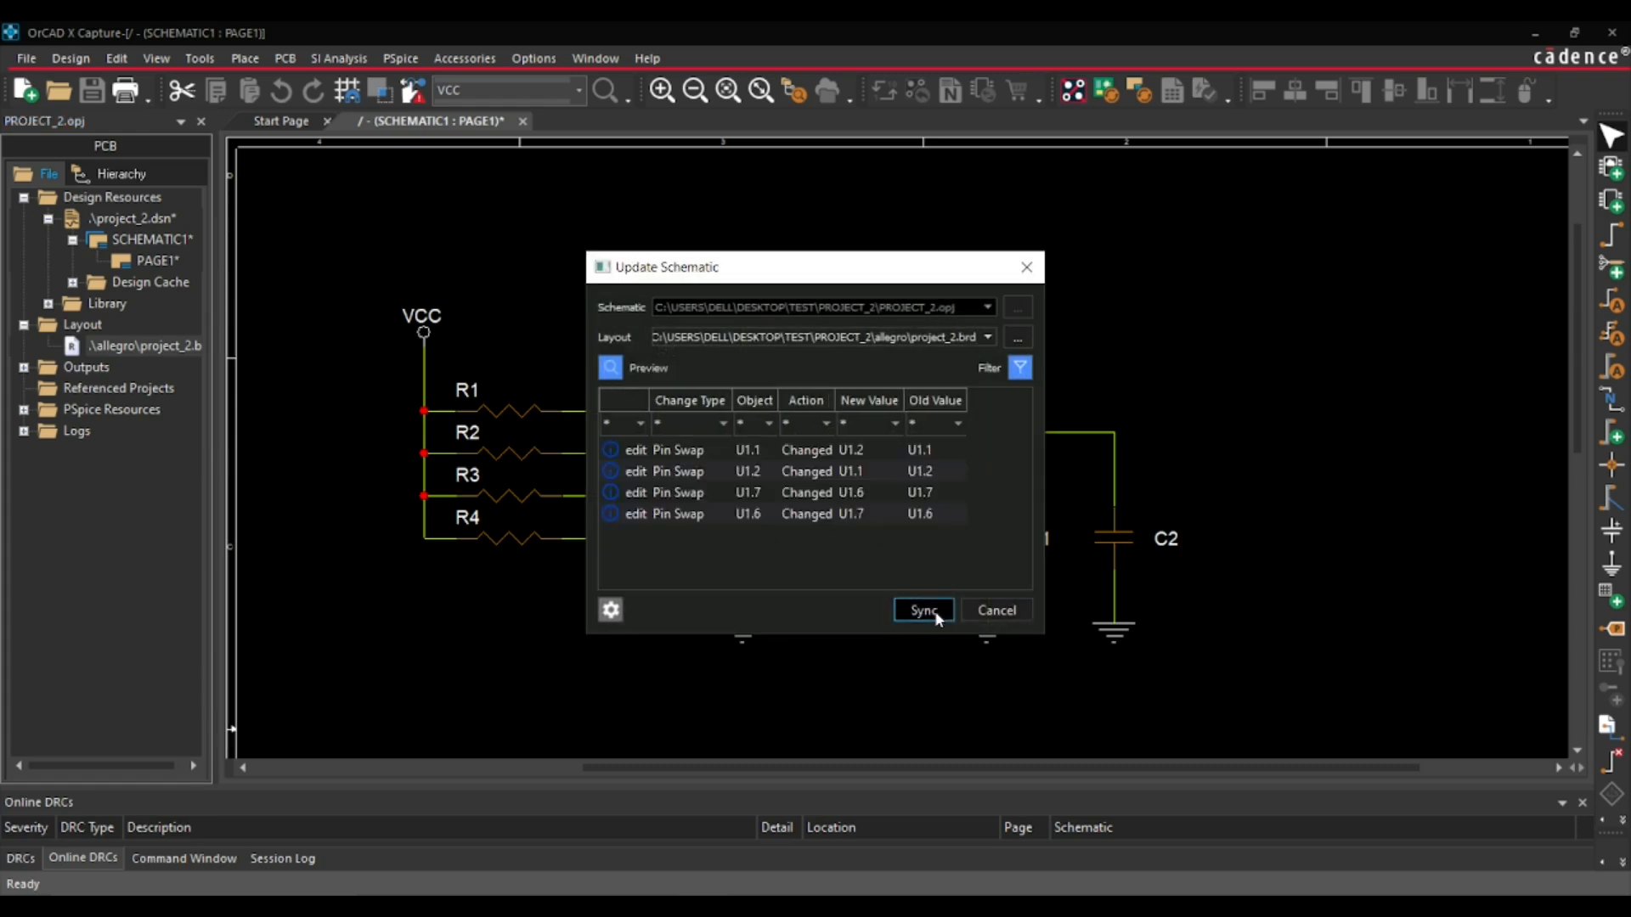
click(935, 610)
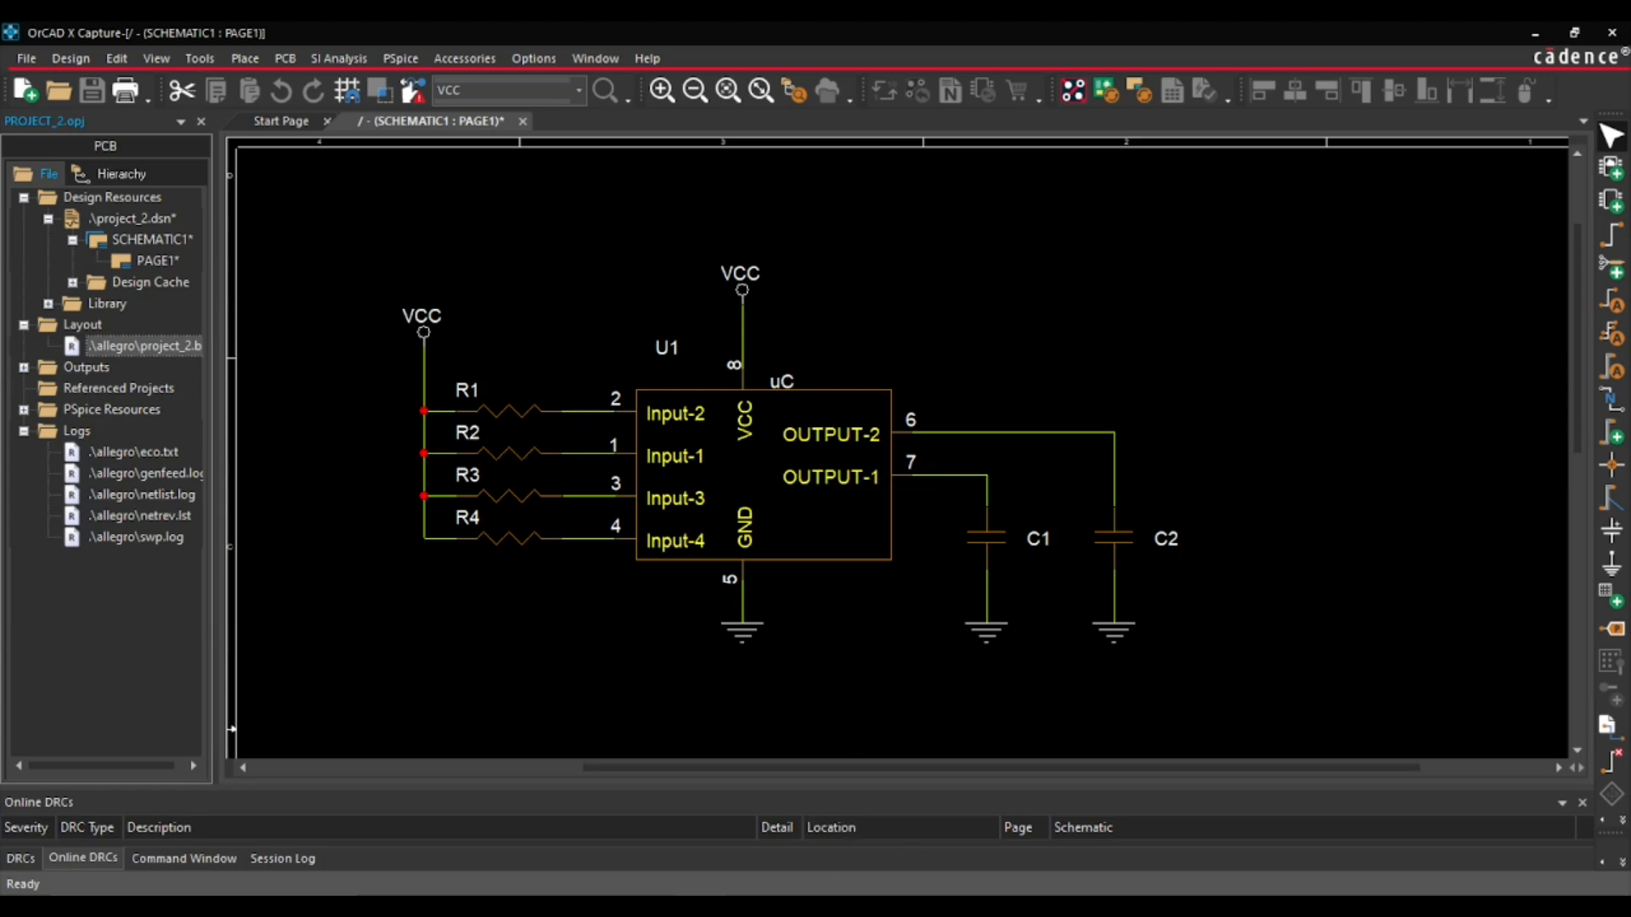
- Switch to OrCAD X PCB Professional and swap the placement of components R1 and R2, maintaining symbol rotation
click(762, 863)
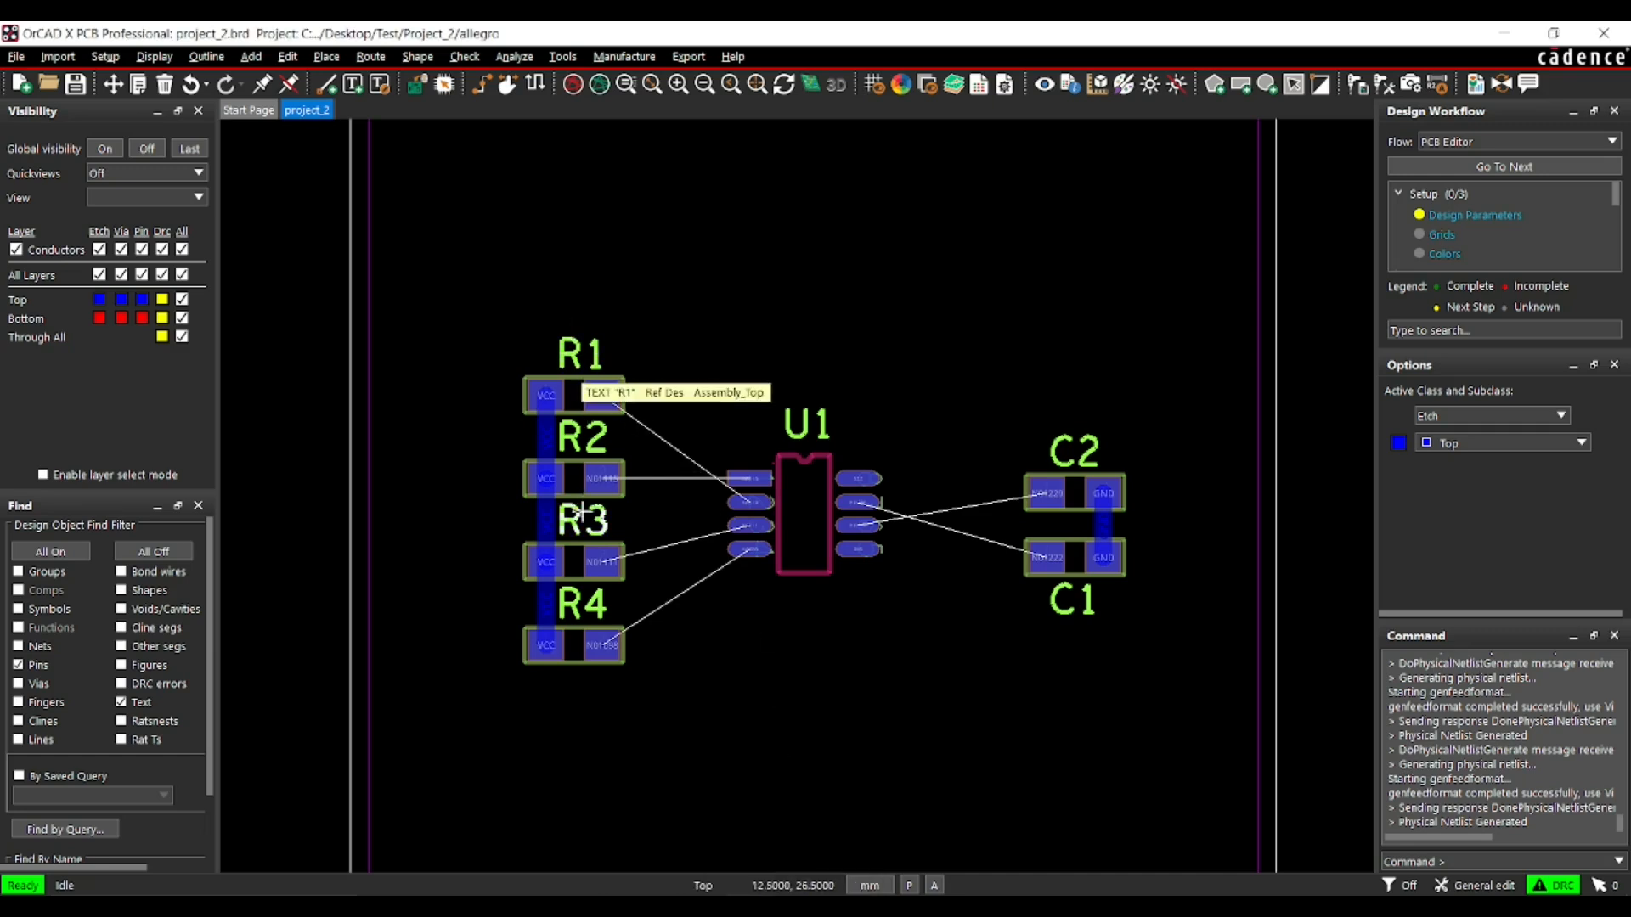
click(326, 56)
mouse_move(360, 229)
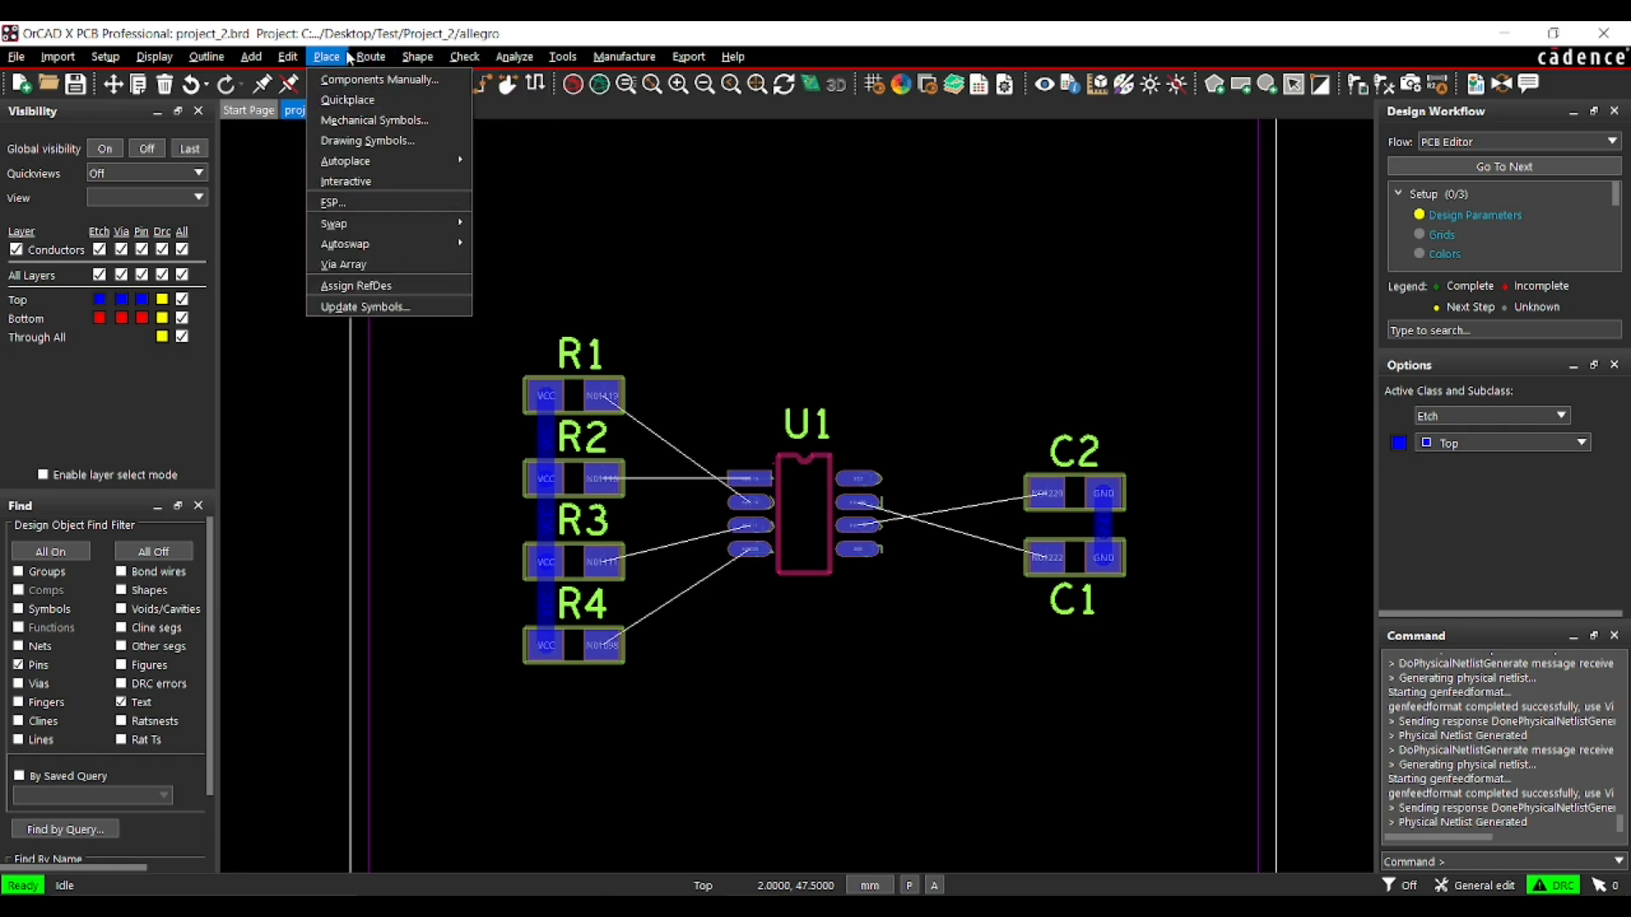
mouse_move(442, 224)
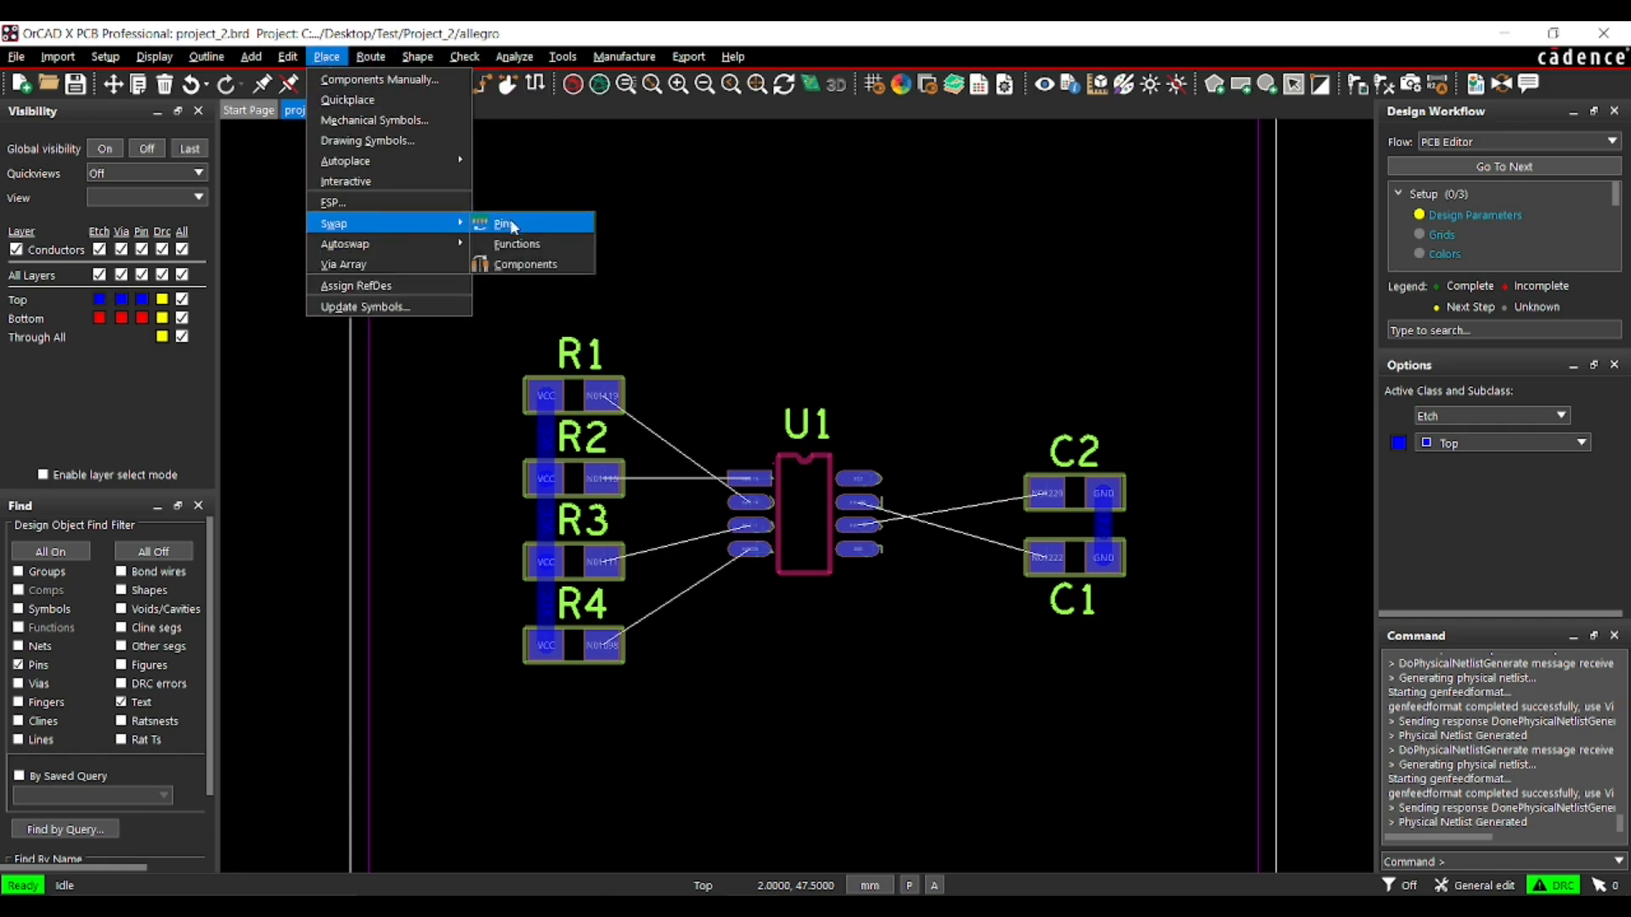
click(524, 270)
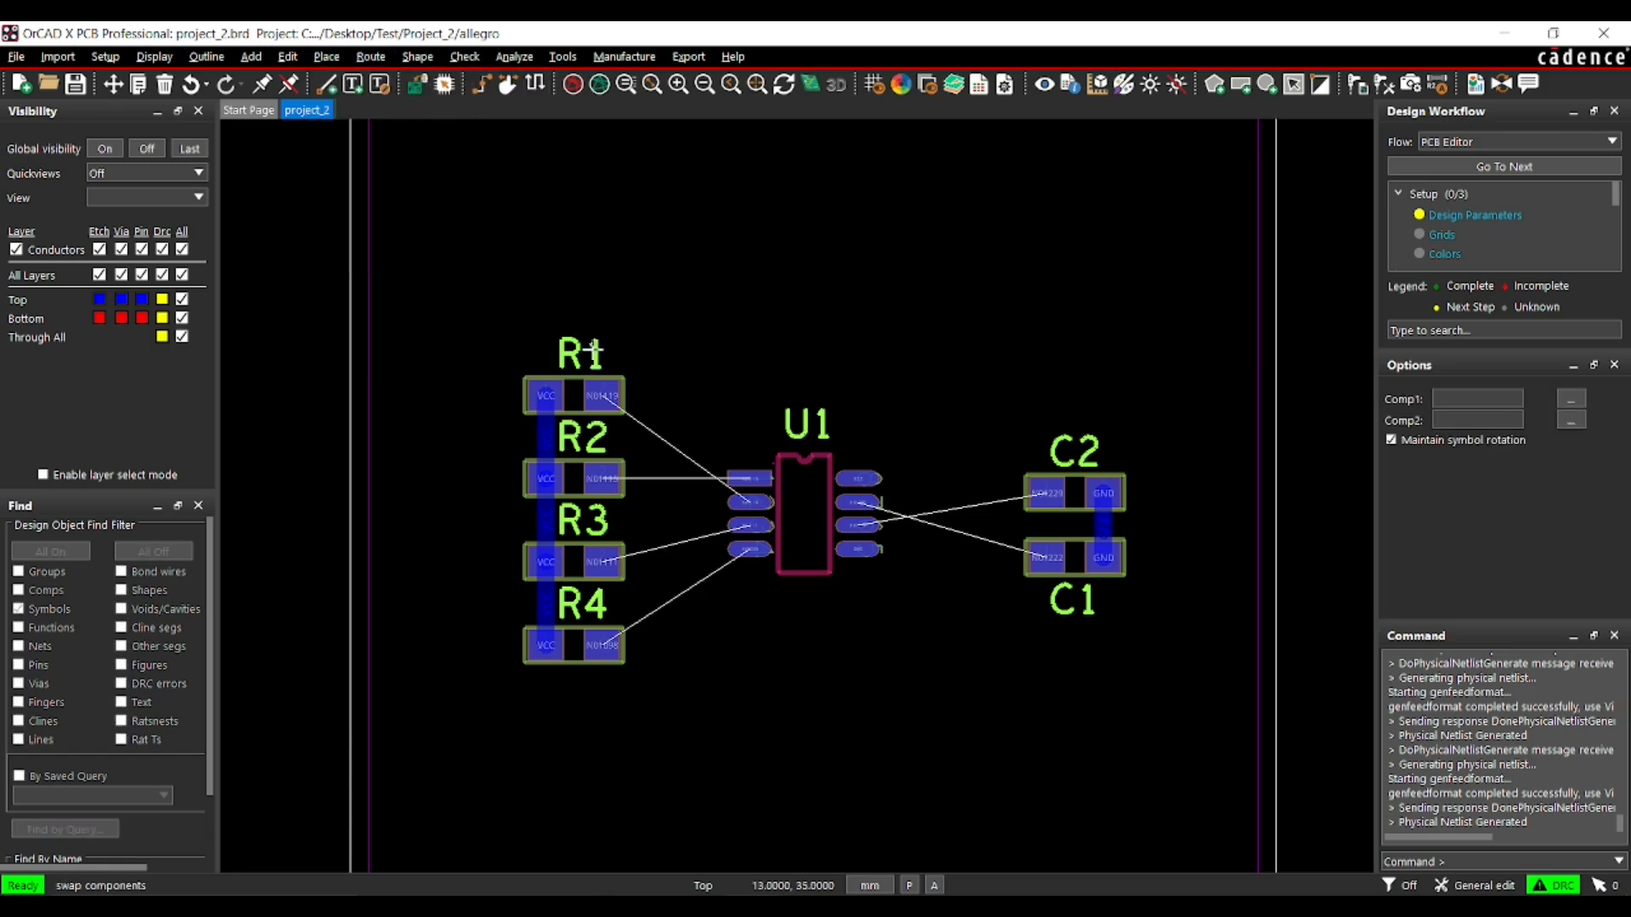
click(612, 396)
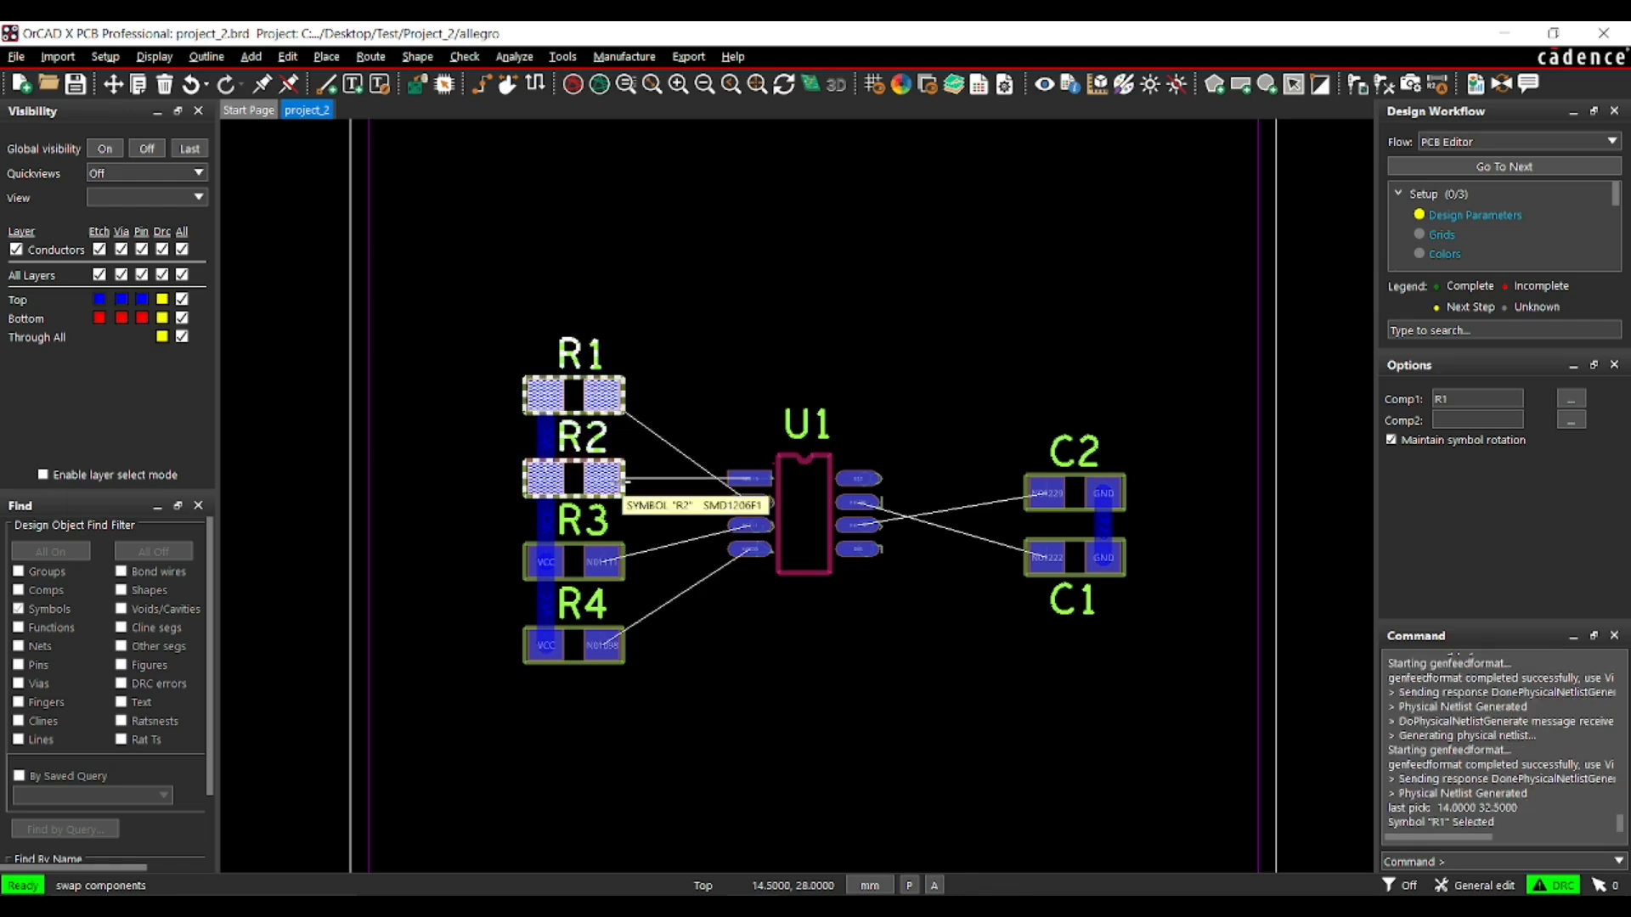
click(623, 482)
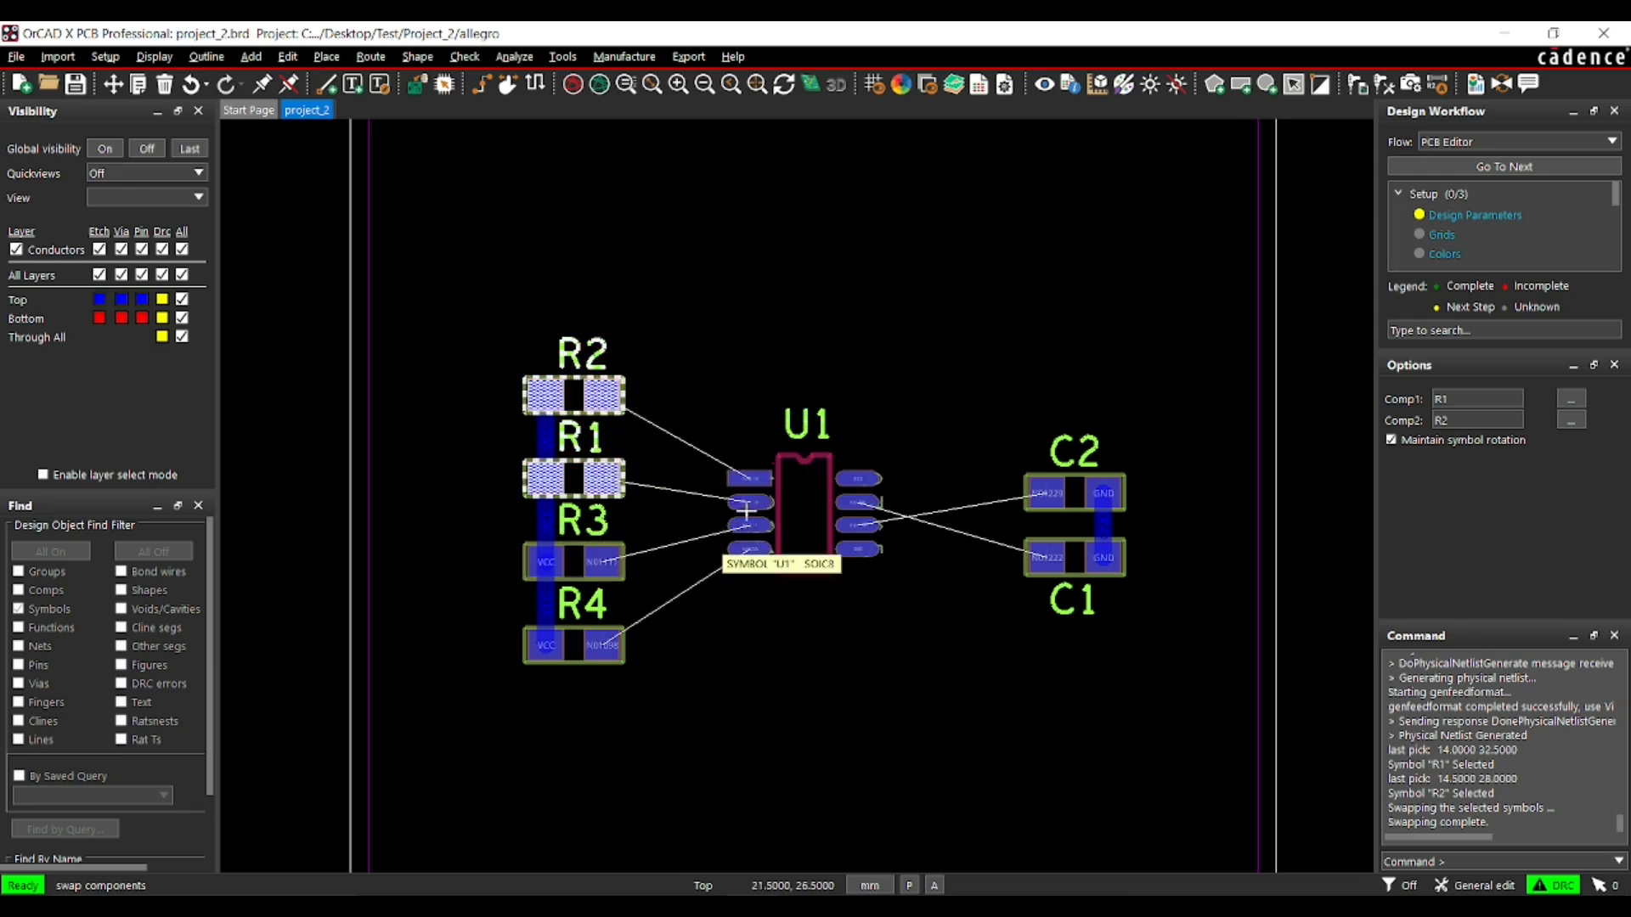
- Compare resistors R1 and R2 at U1's inputs between the OrCAD X Capture schematic and the PCB layout
click(718, 904)
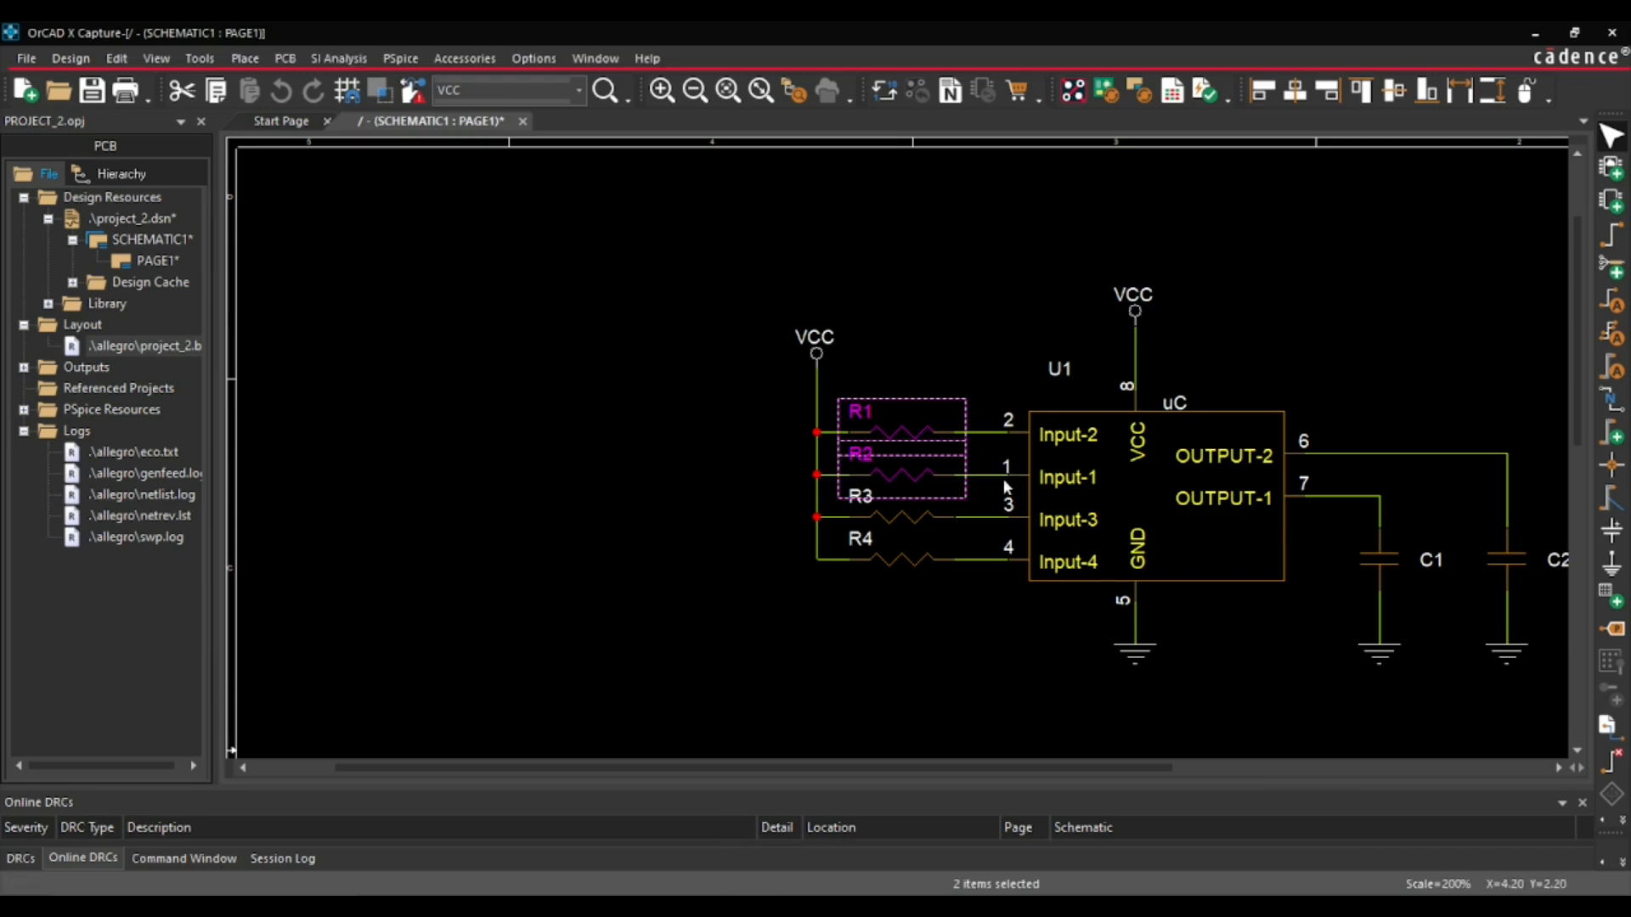
scroll(698, 553, down, 1)
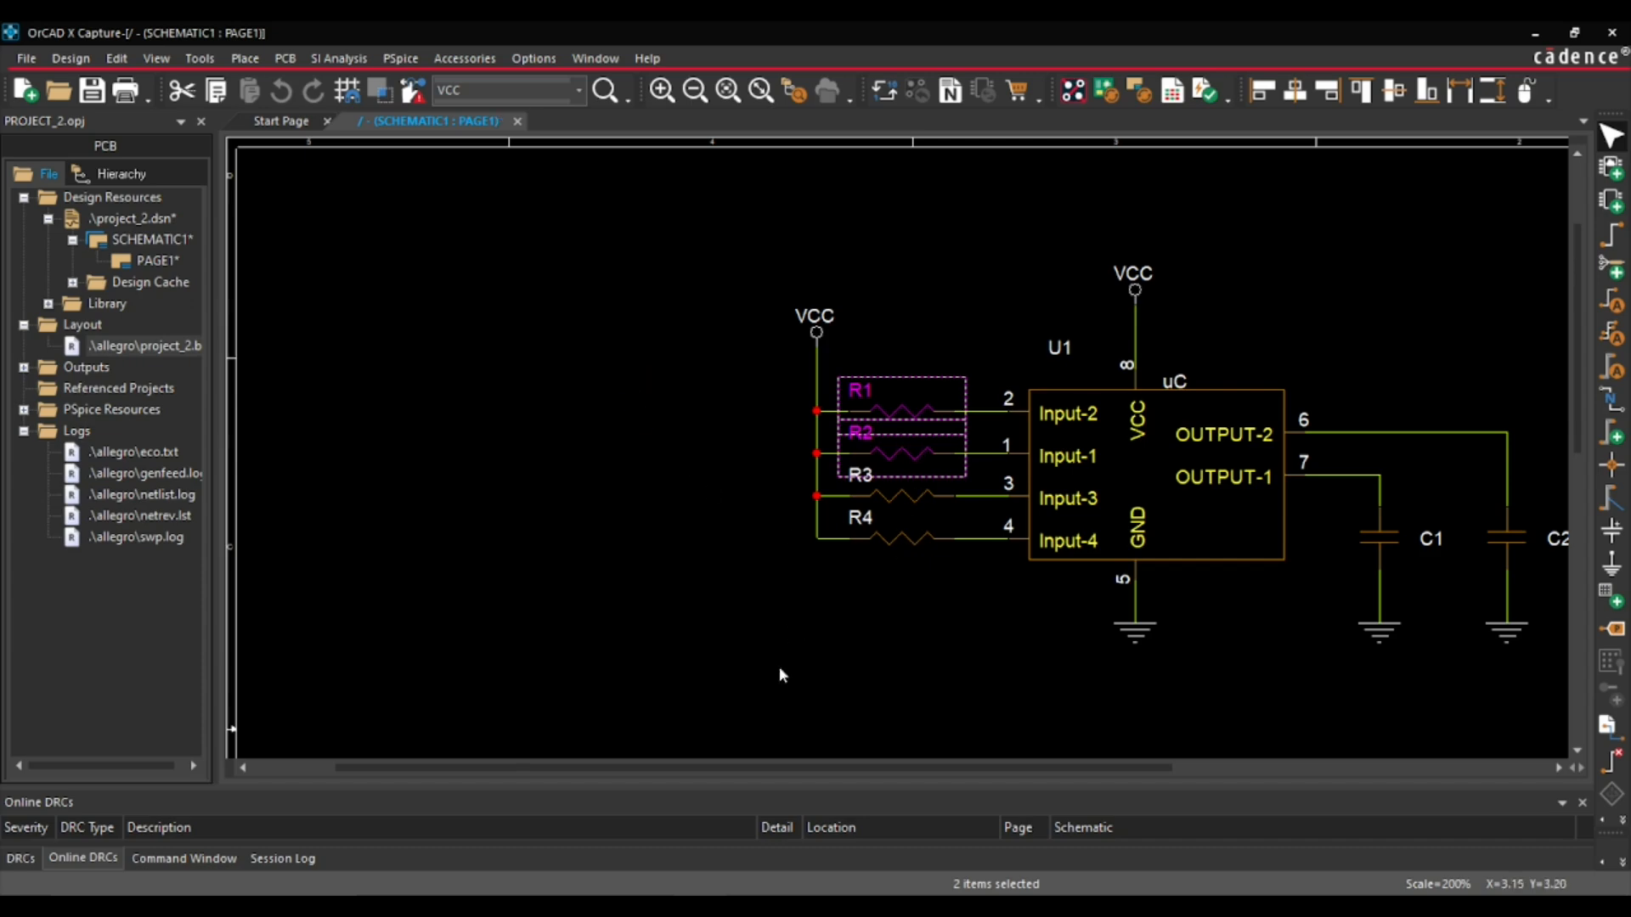
click(756, 905)
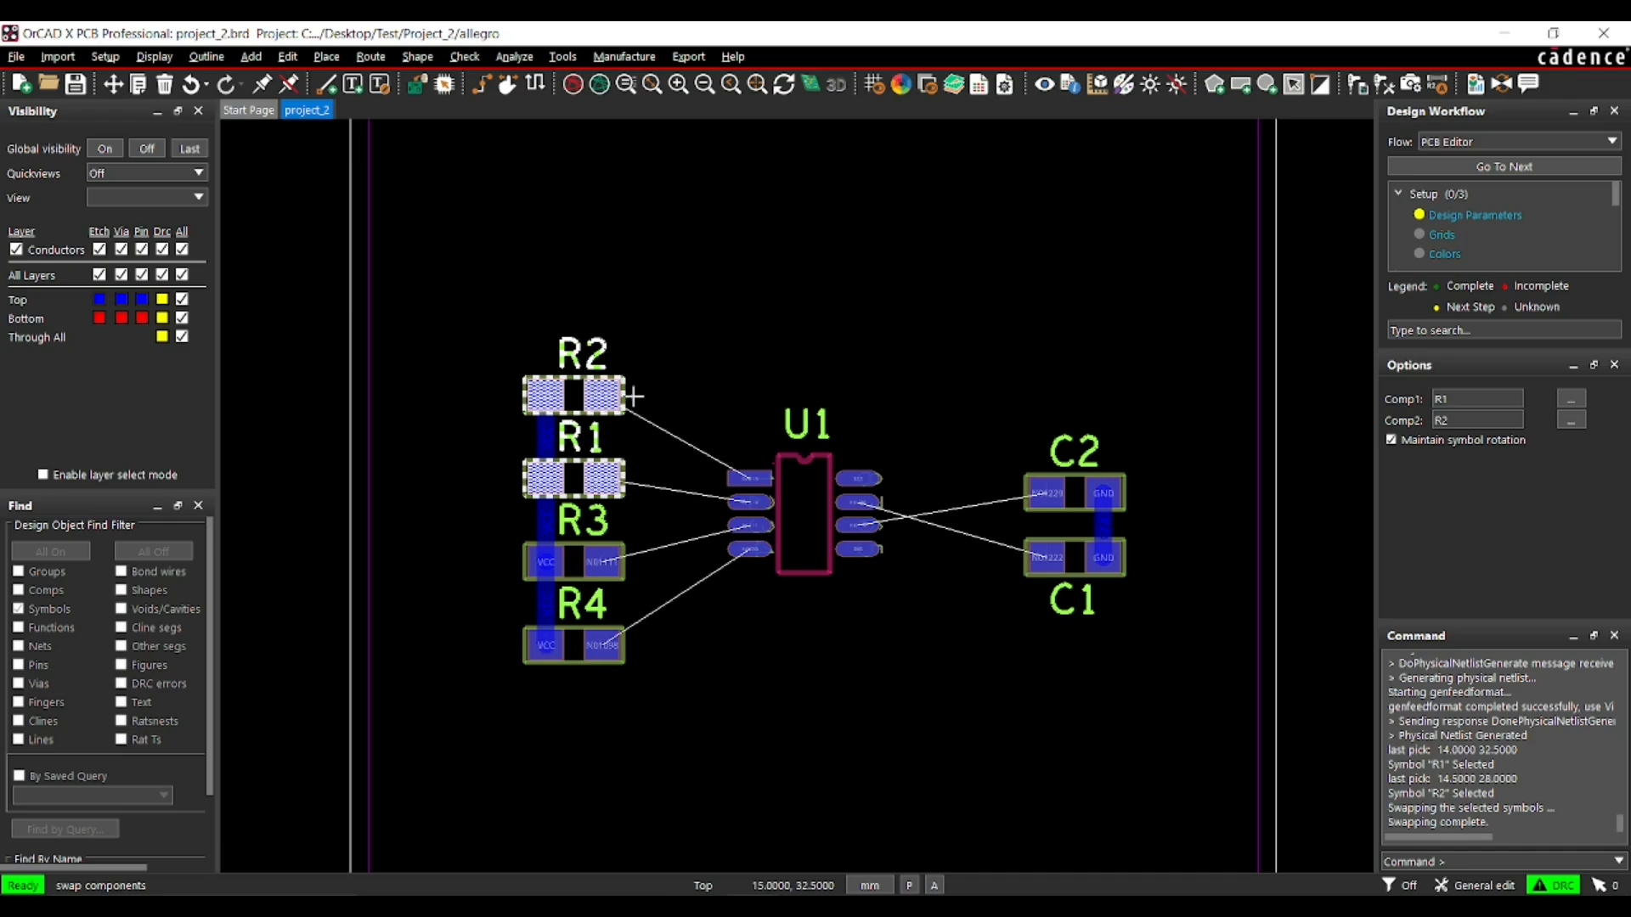
click(792, 905)
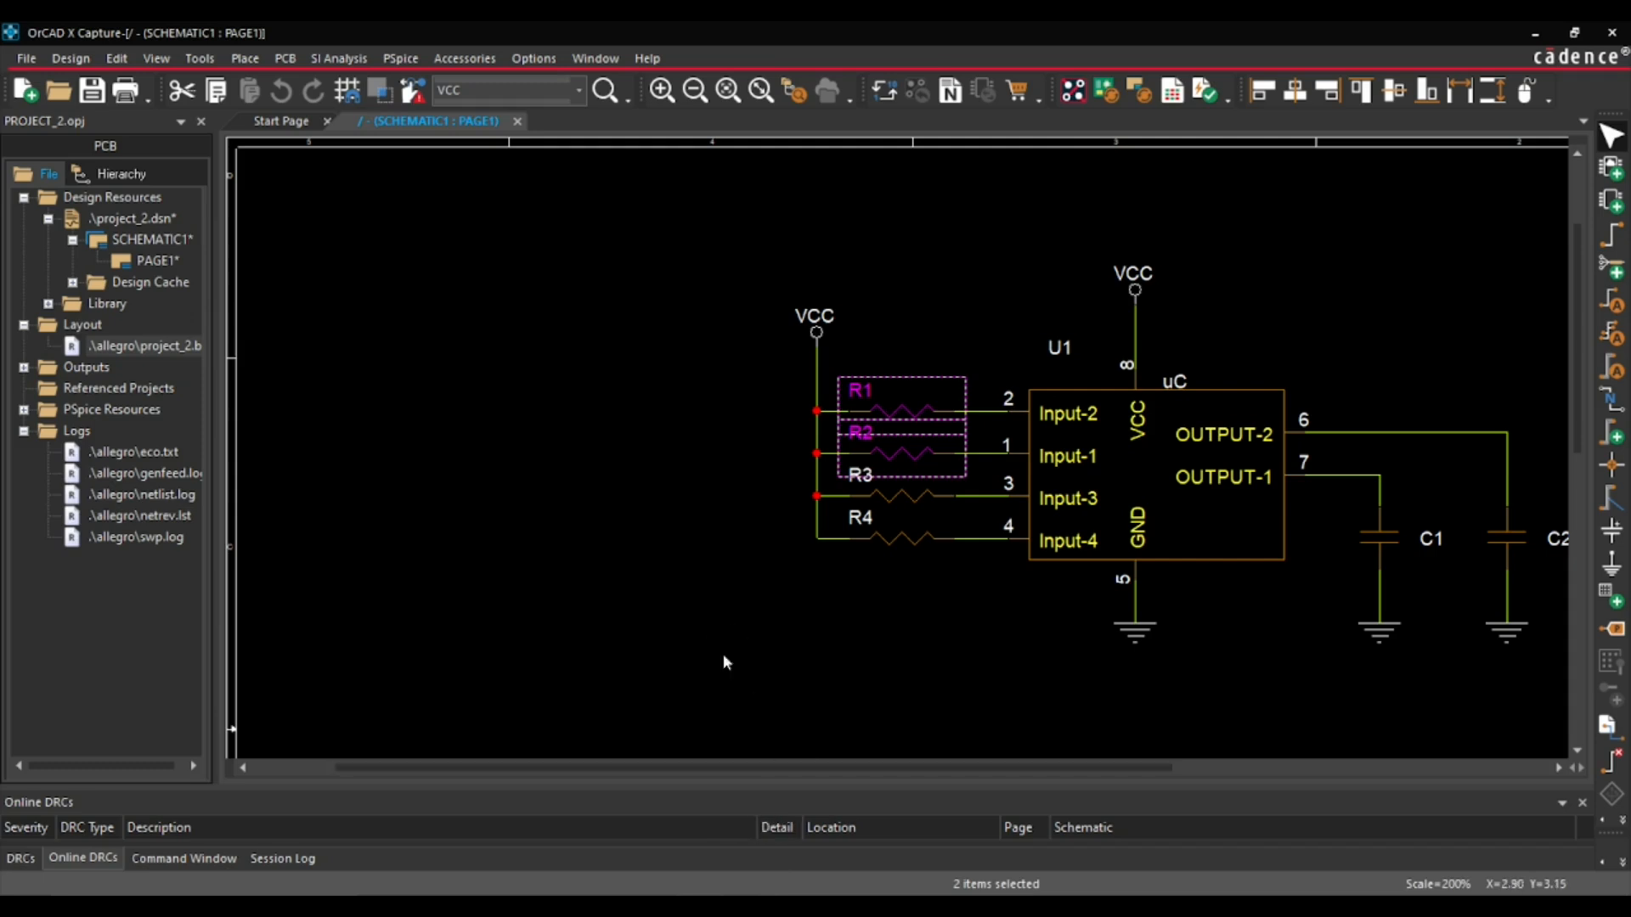
click(812, 905)
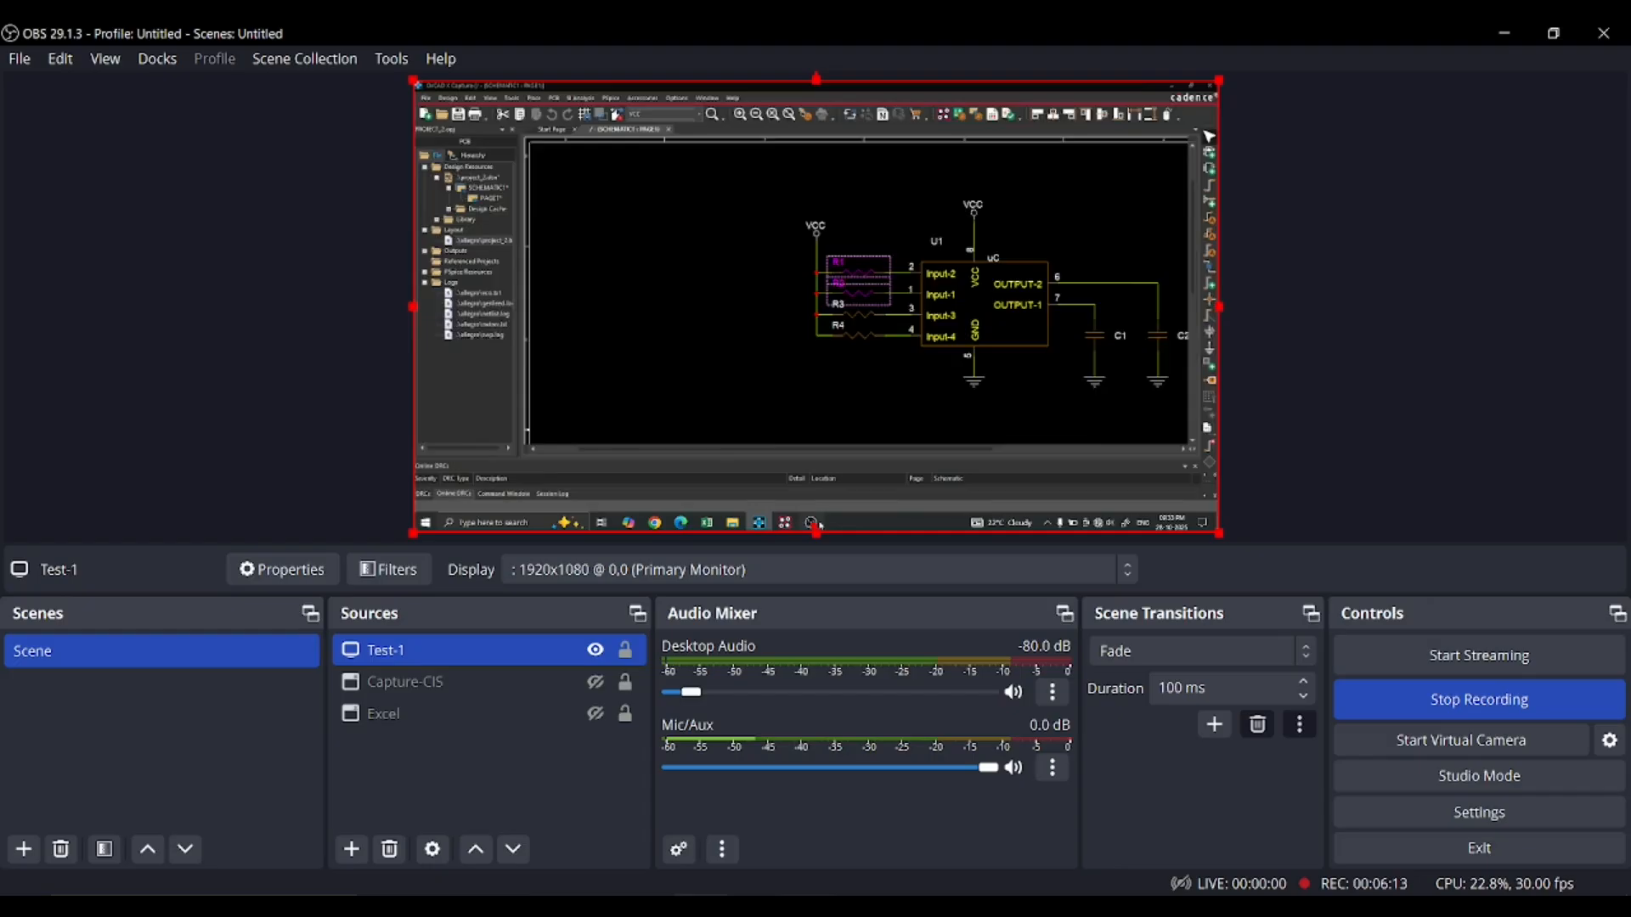